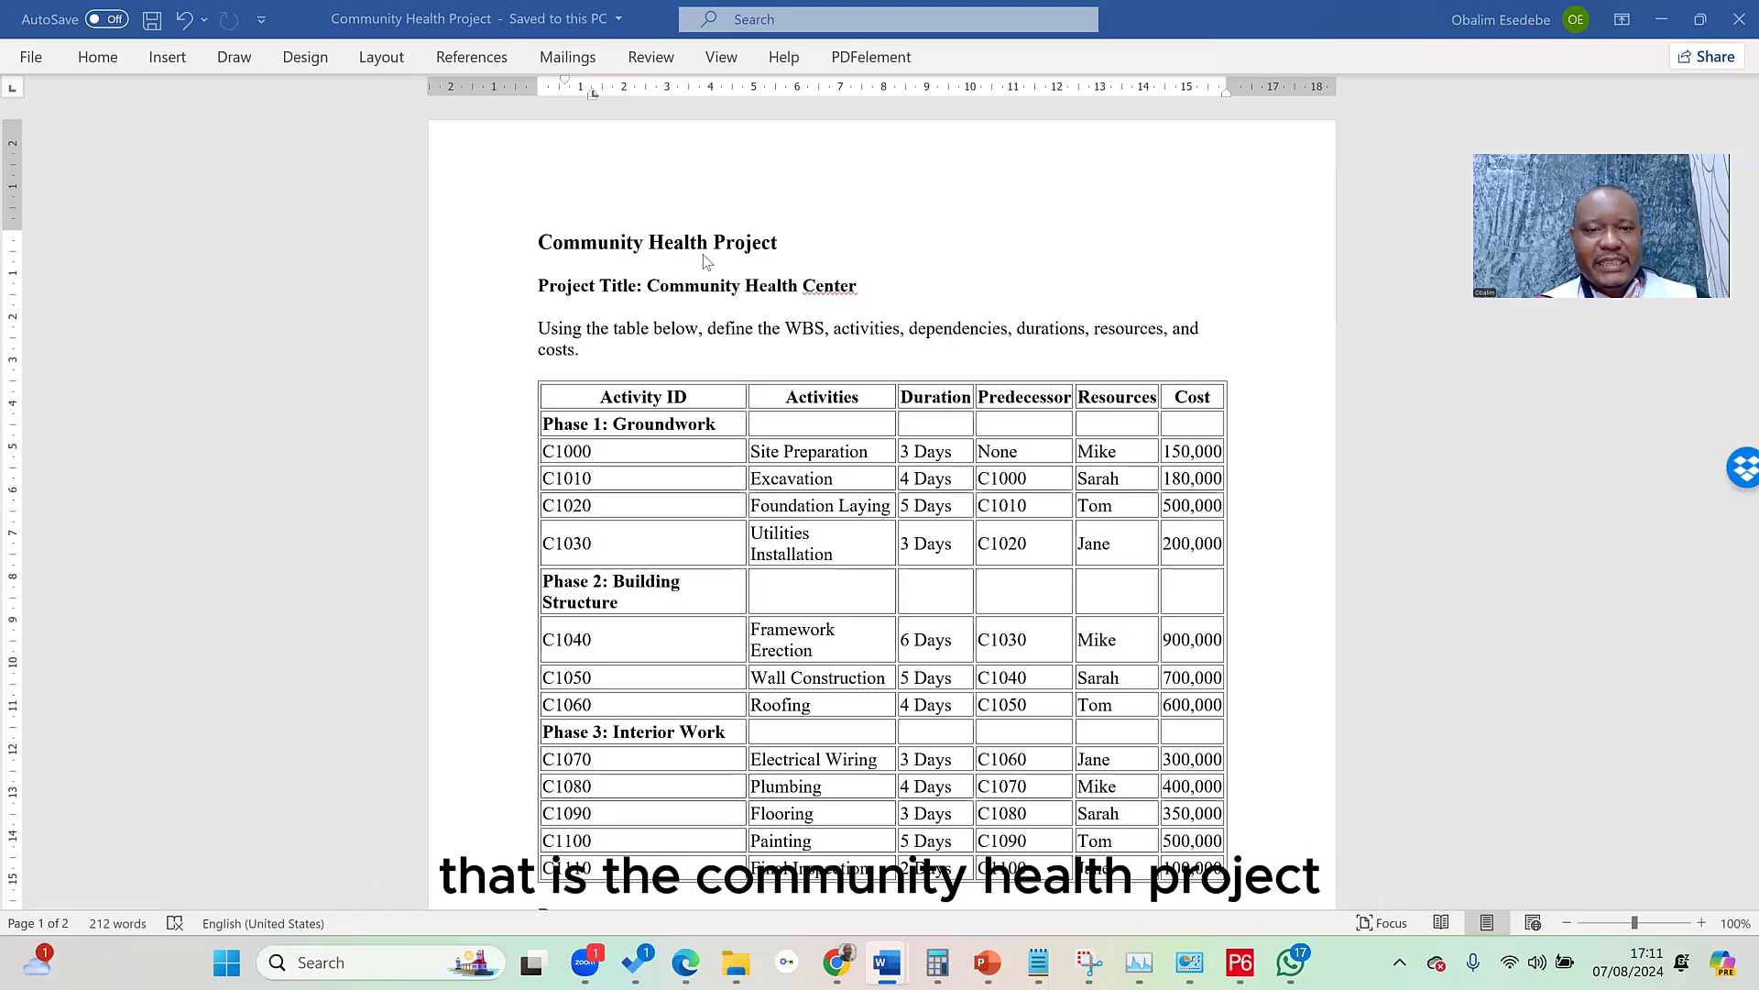
Read the Community Health Project brief down to its instructions and switch to Primavera P6.
scroll(706, 261, "down", 5)
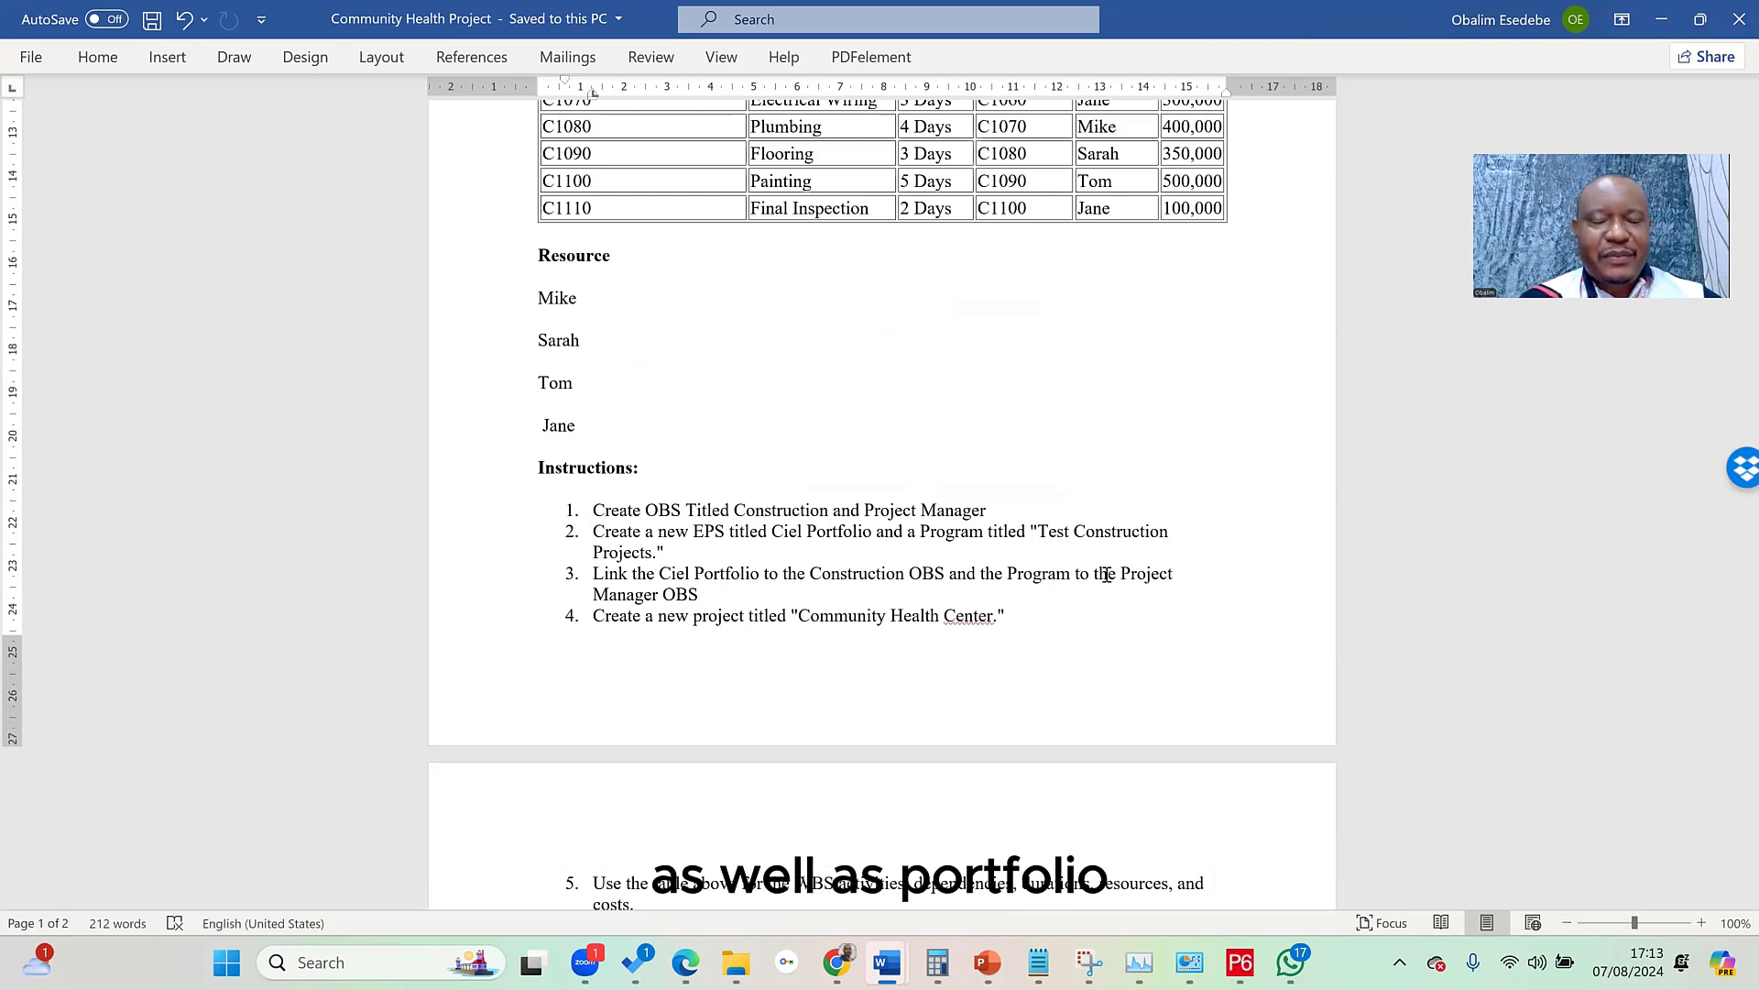
left_click(1239, 964)
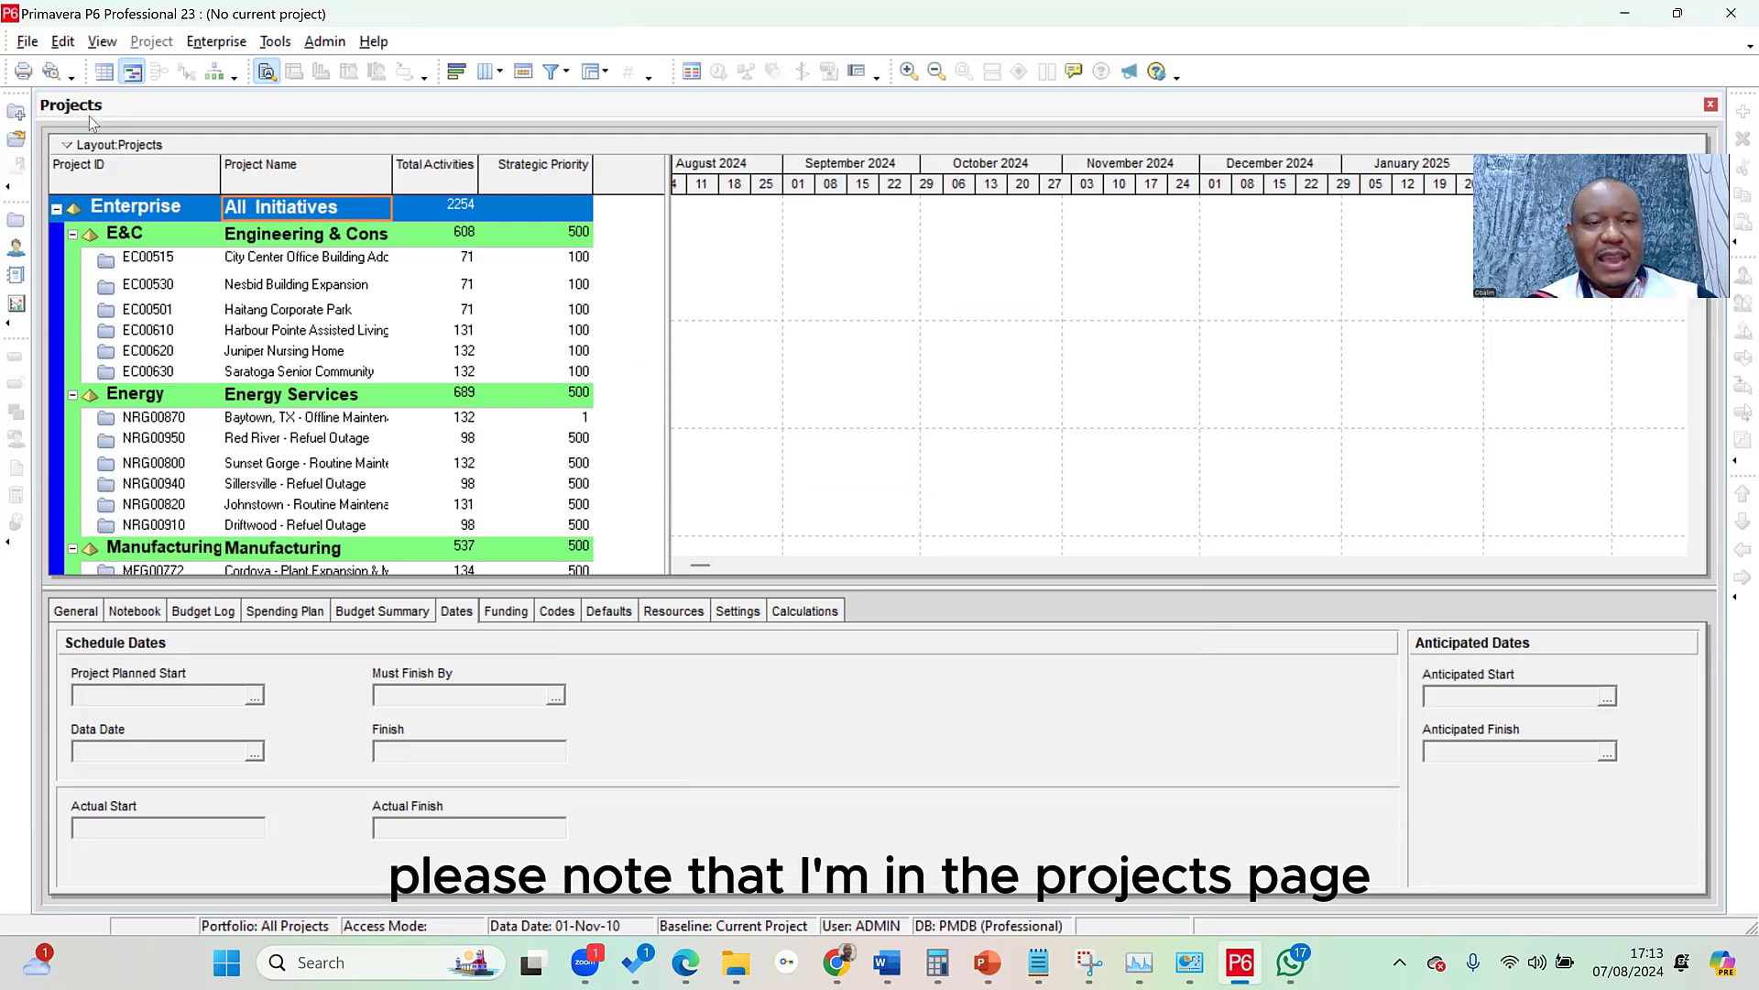
Examine the Enterprise root node, All Initiatives, by collapsing and re-expanding the project hierarchy beneath it.
left_click(163, 211)
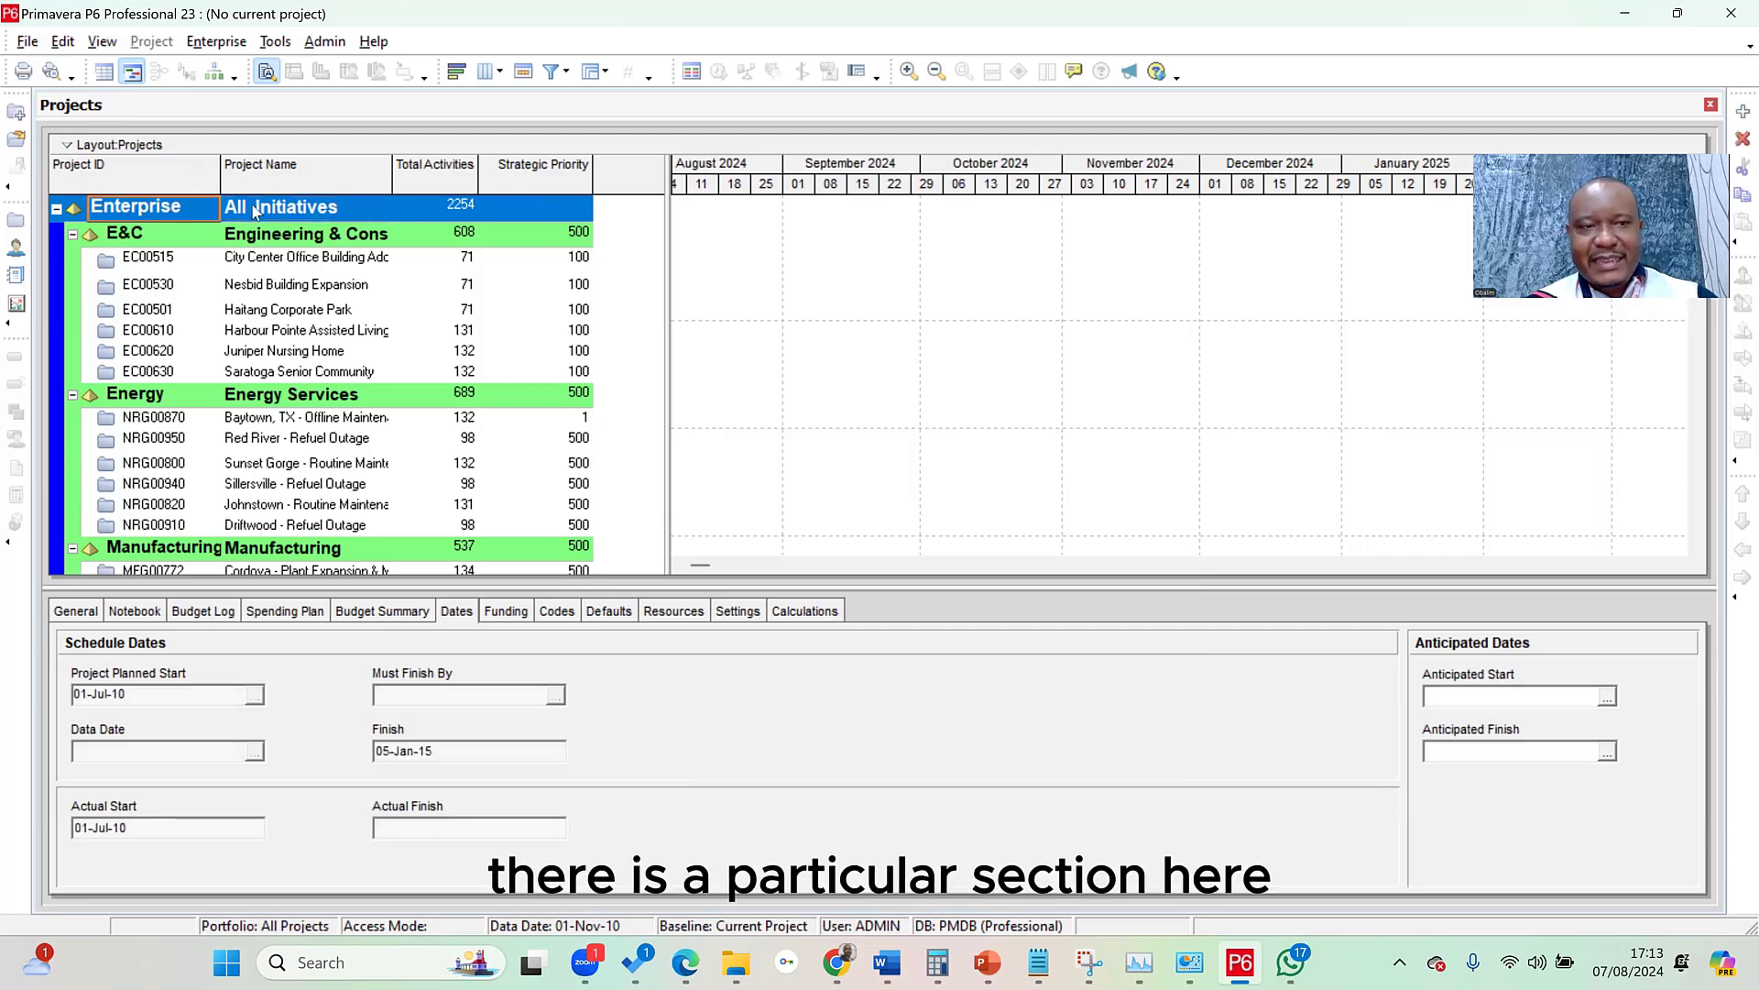
left_click(267, 214)
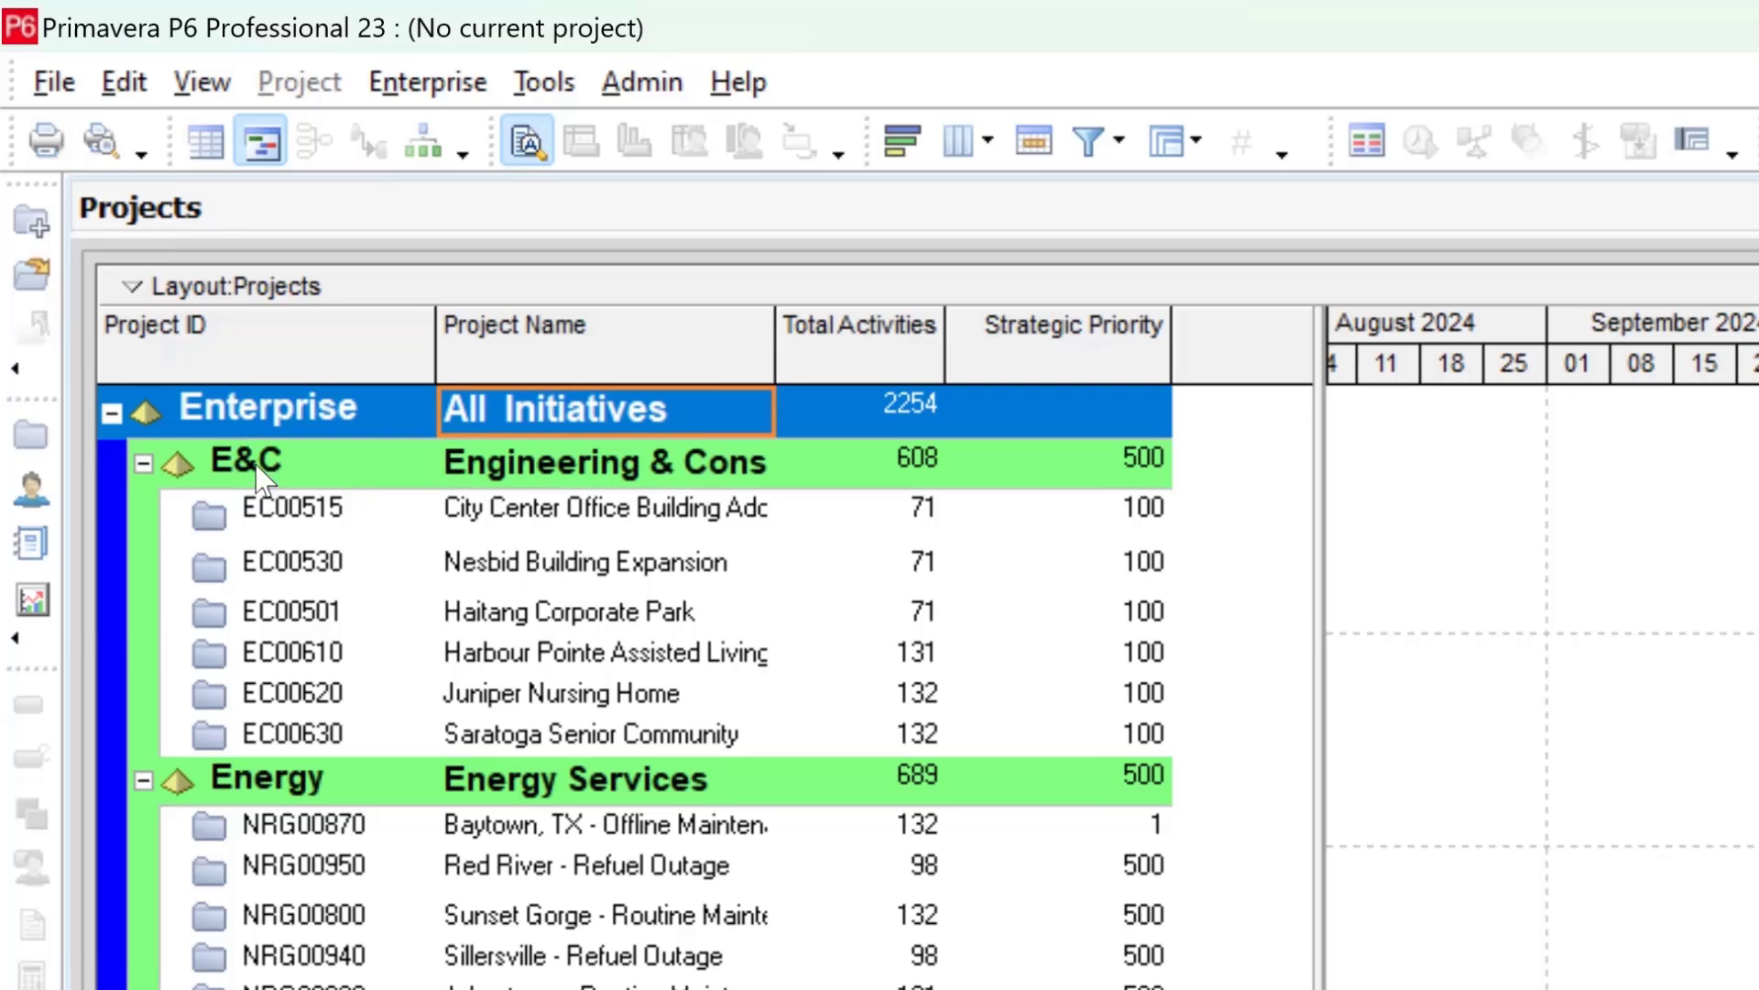
left_click(113, 418)
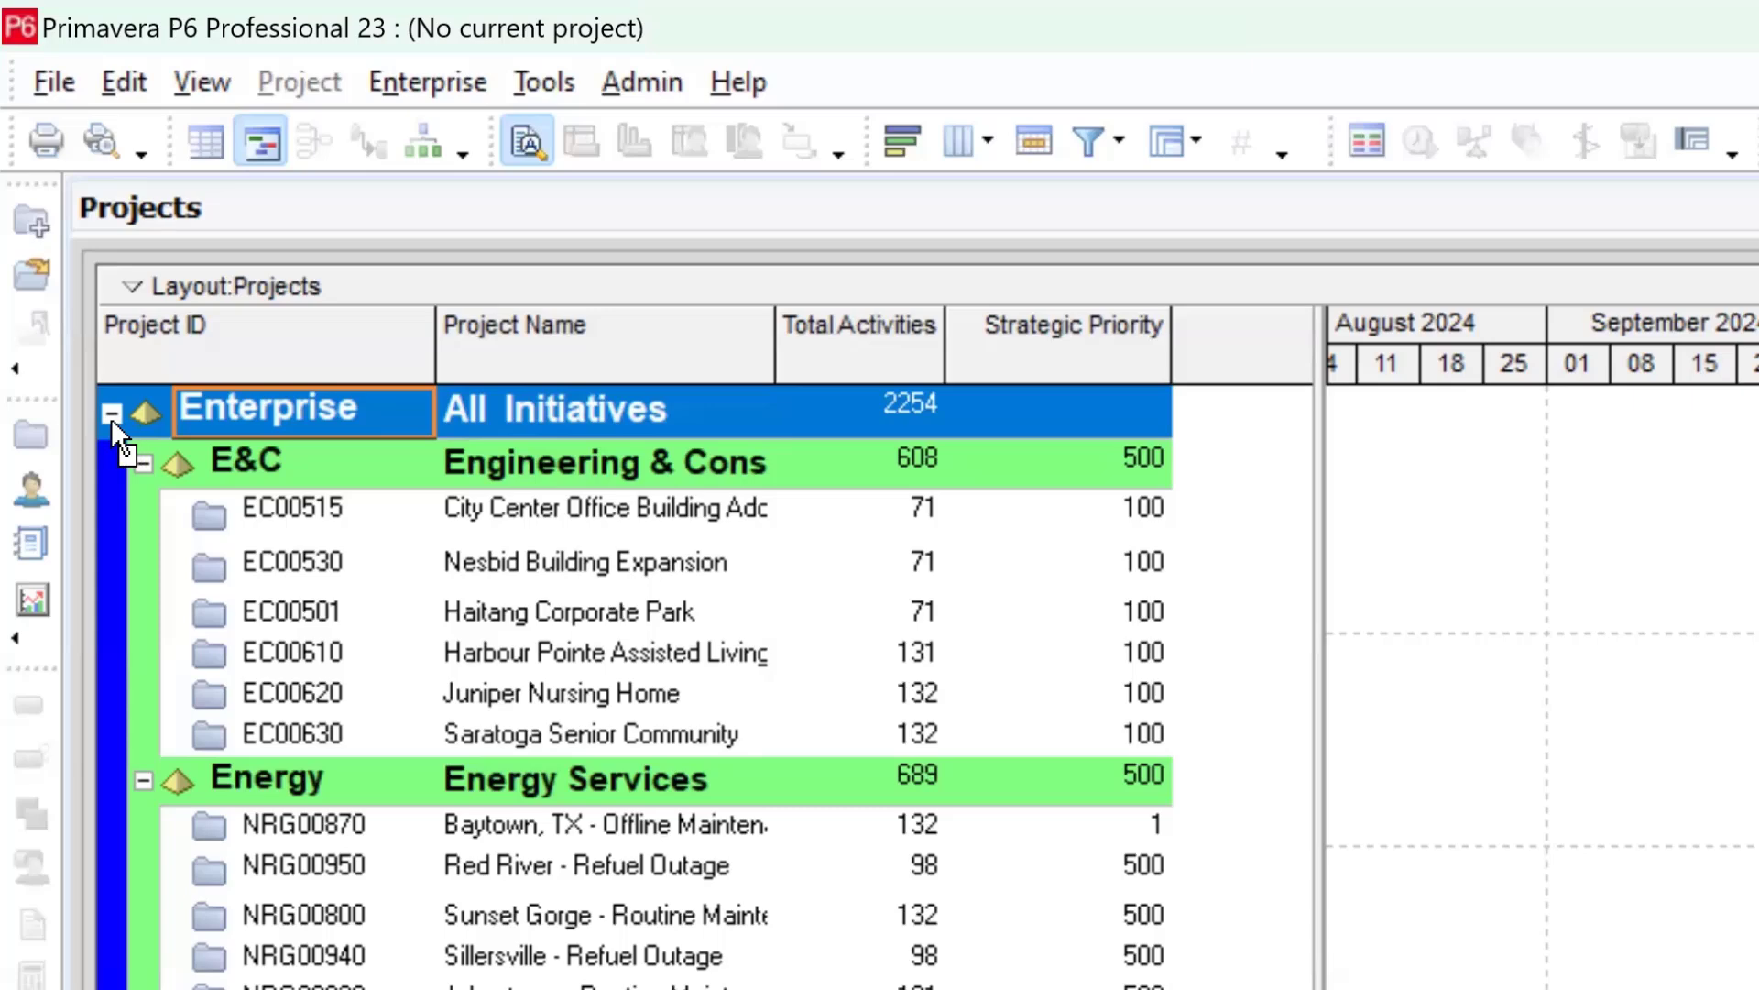
left_click(111, 414)
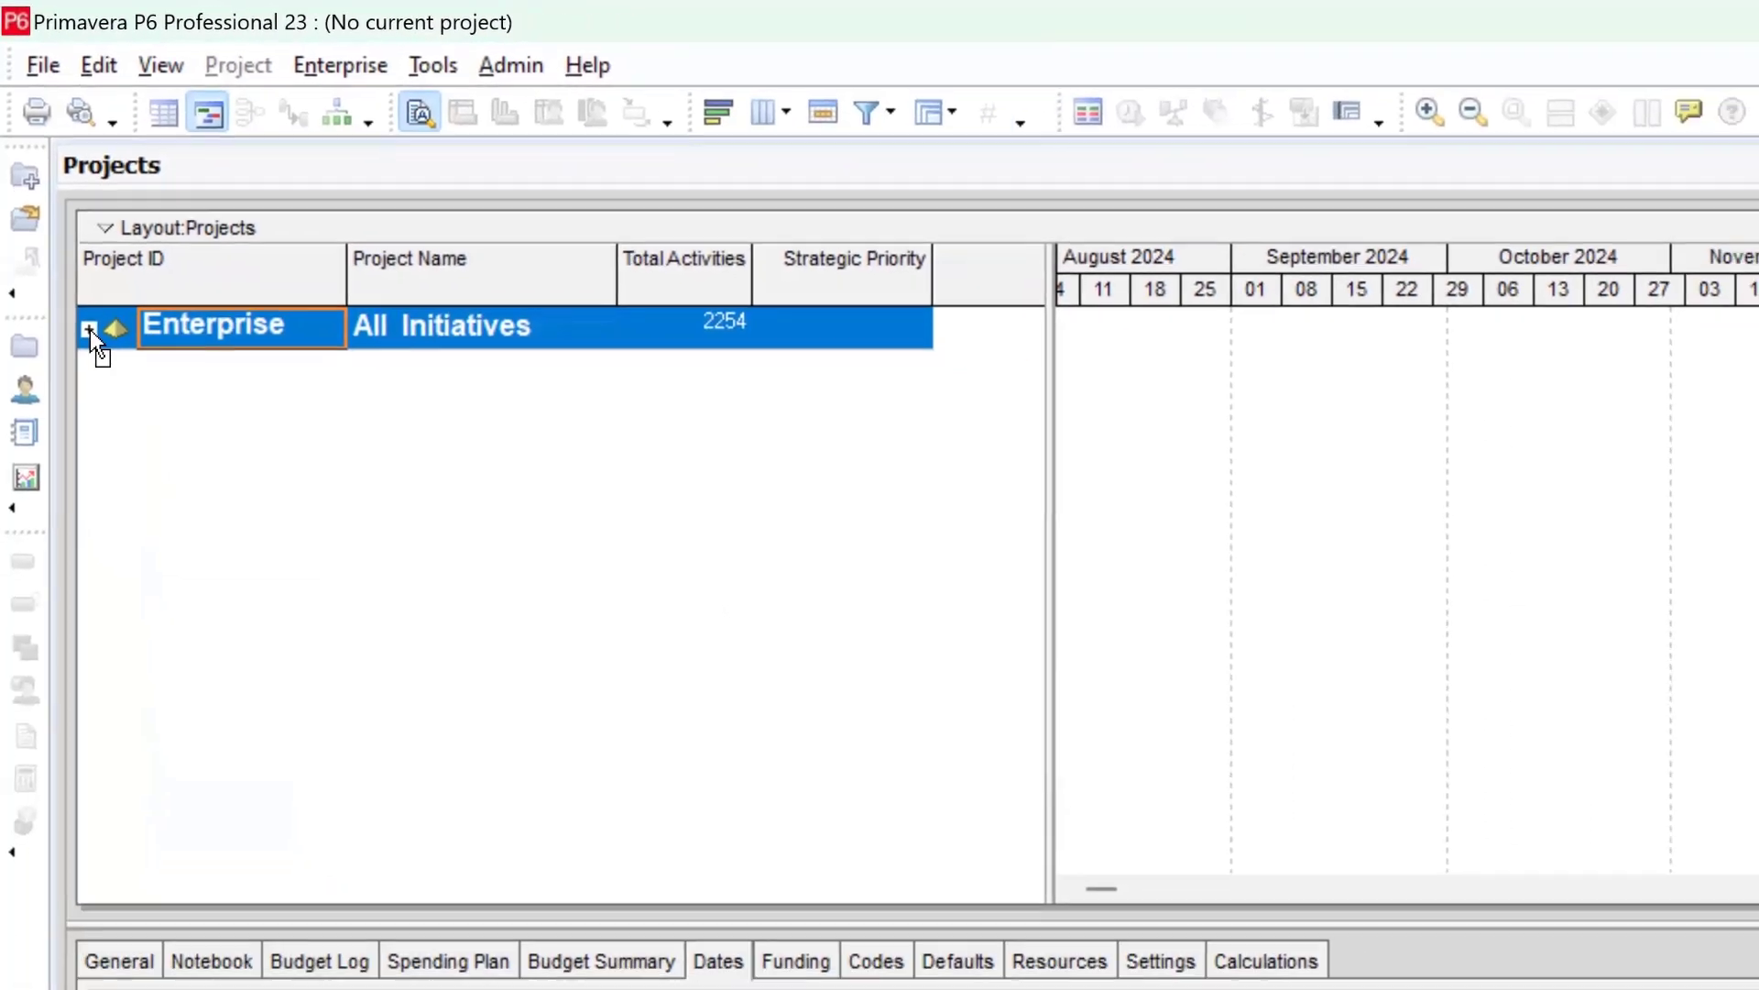
left_click(87, 321)
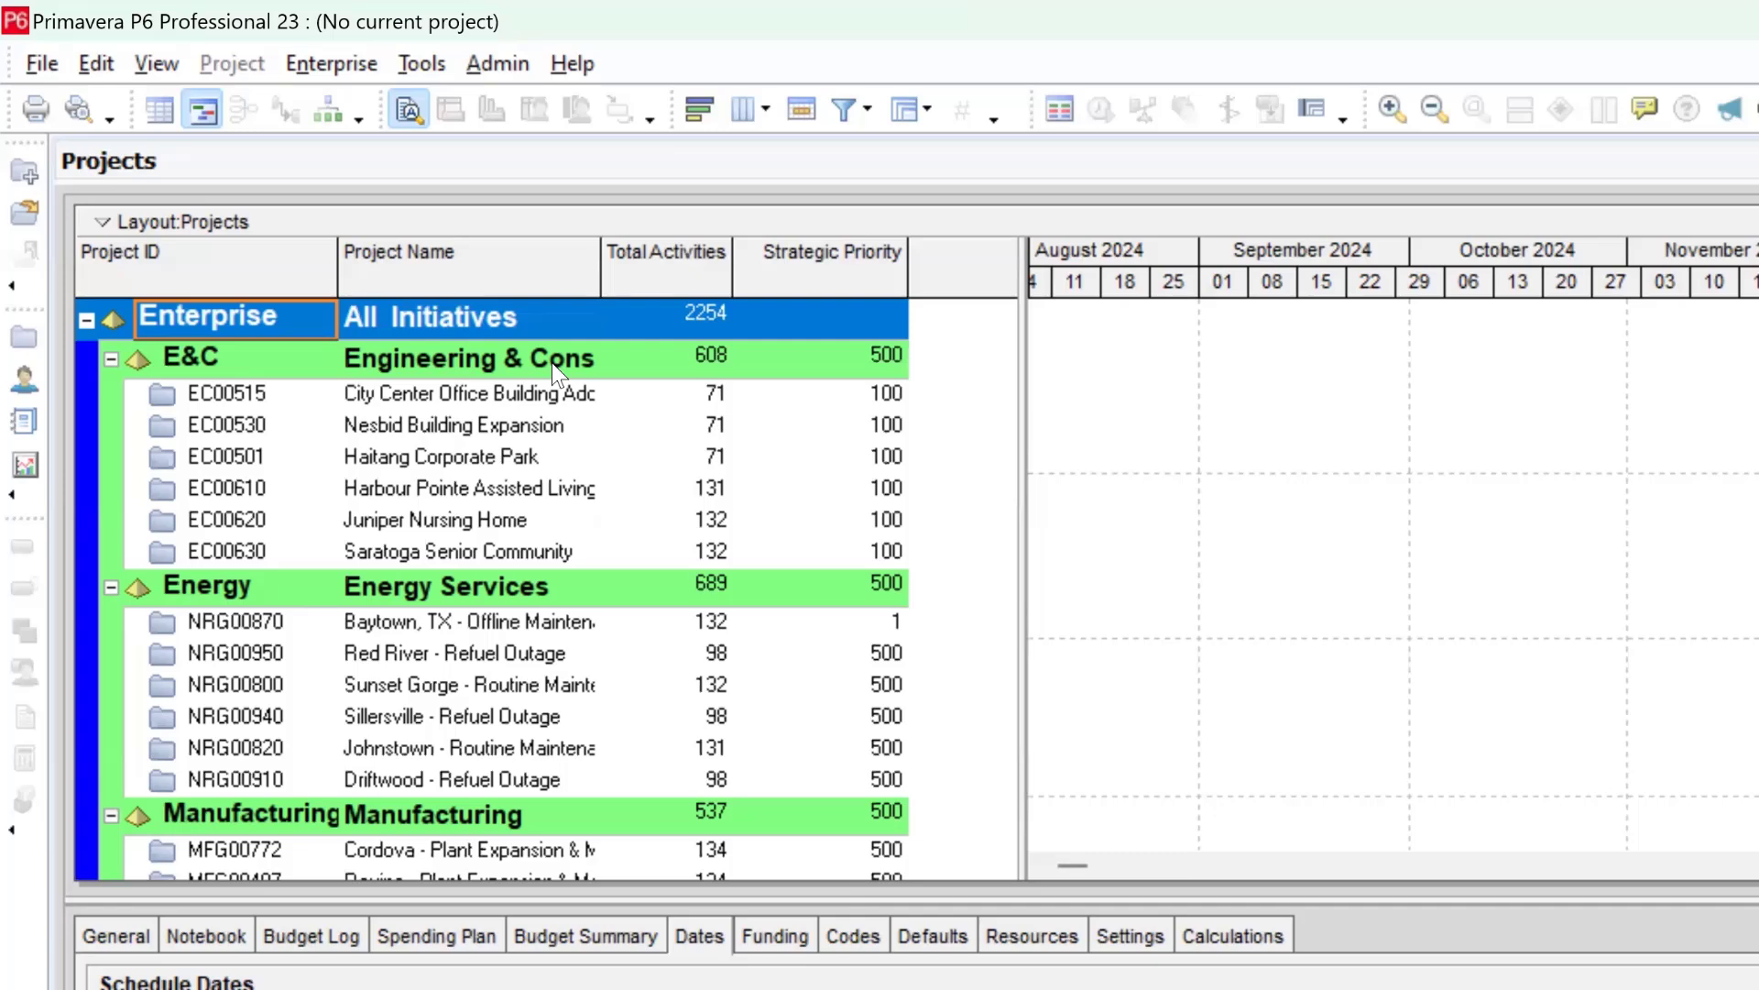
Examine the main groups under Enterprise: Engineering & Construction, Energy Services and Manufacturing.
left_click(286, 364)
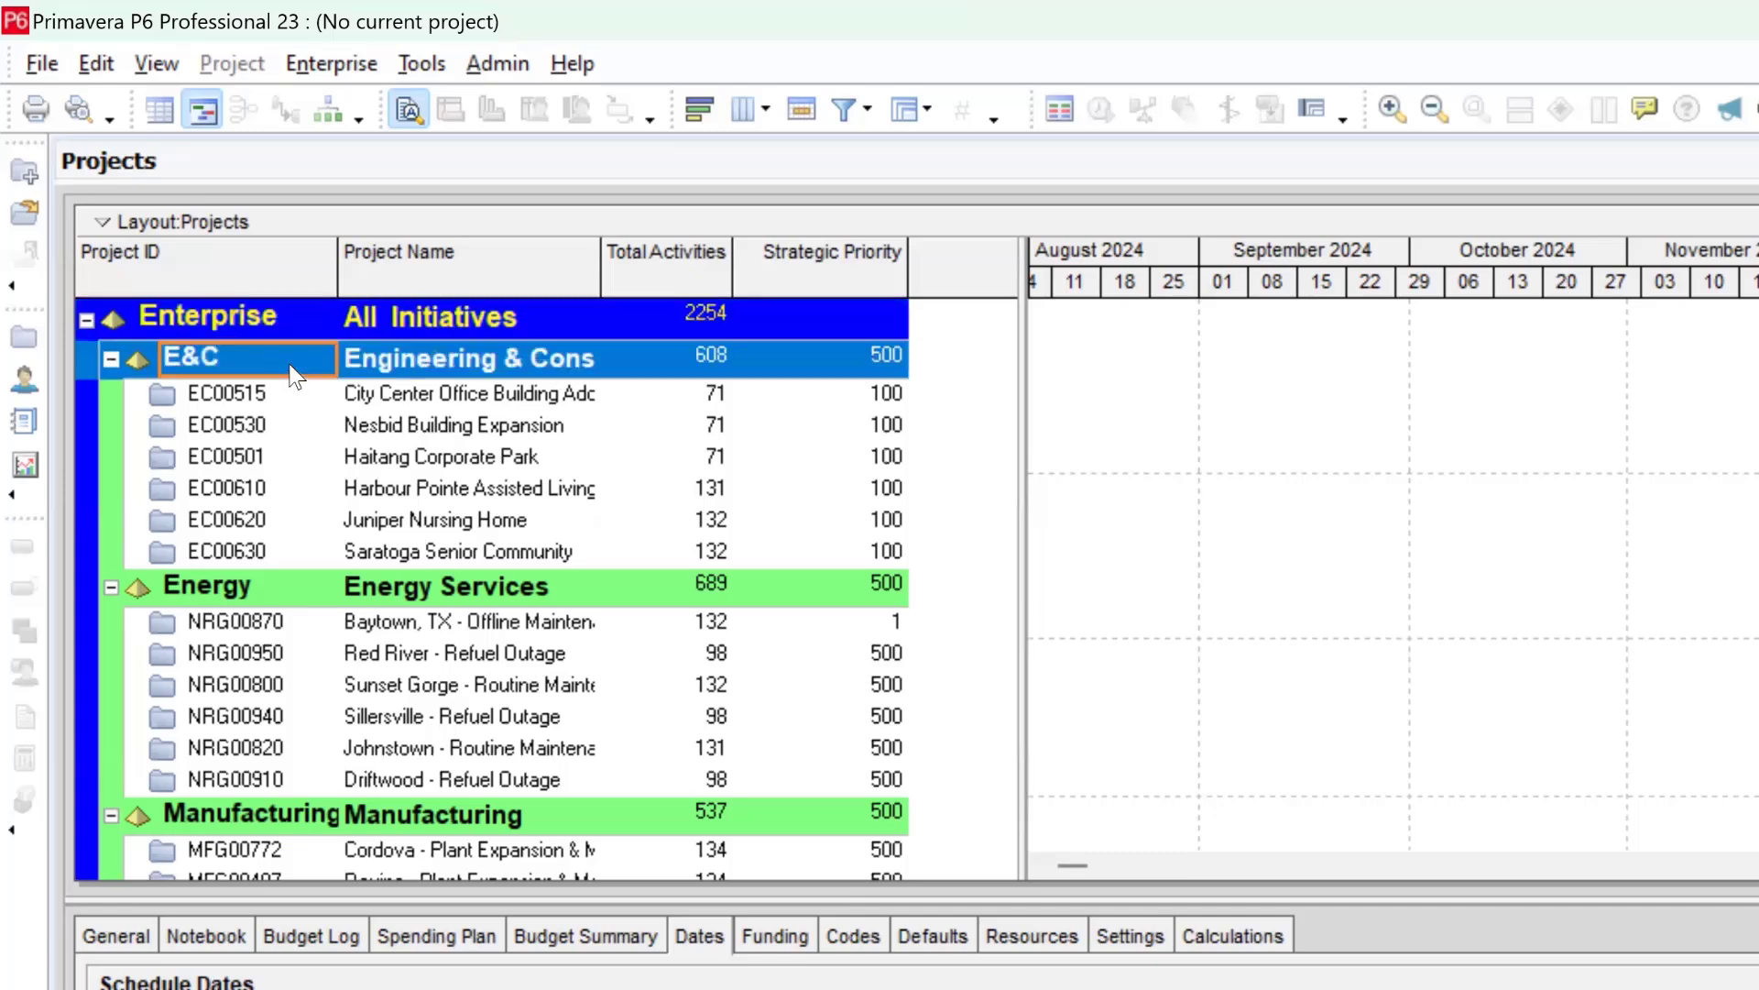
left_click(361, 588)
scroll(460, 645, "down", 1)
left_click(428, 739)
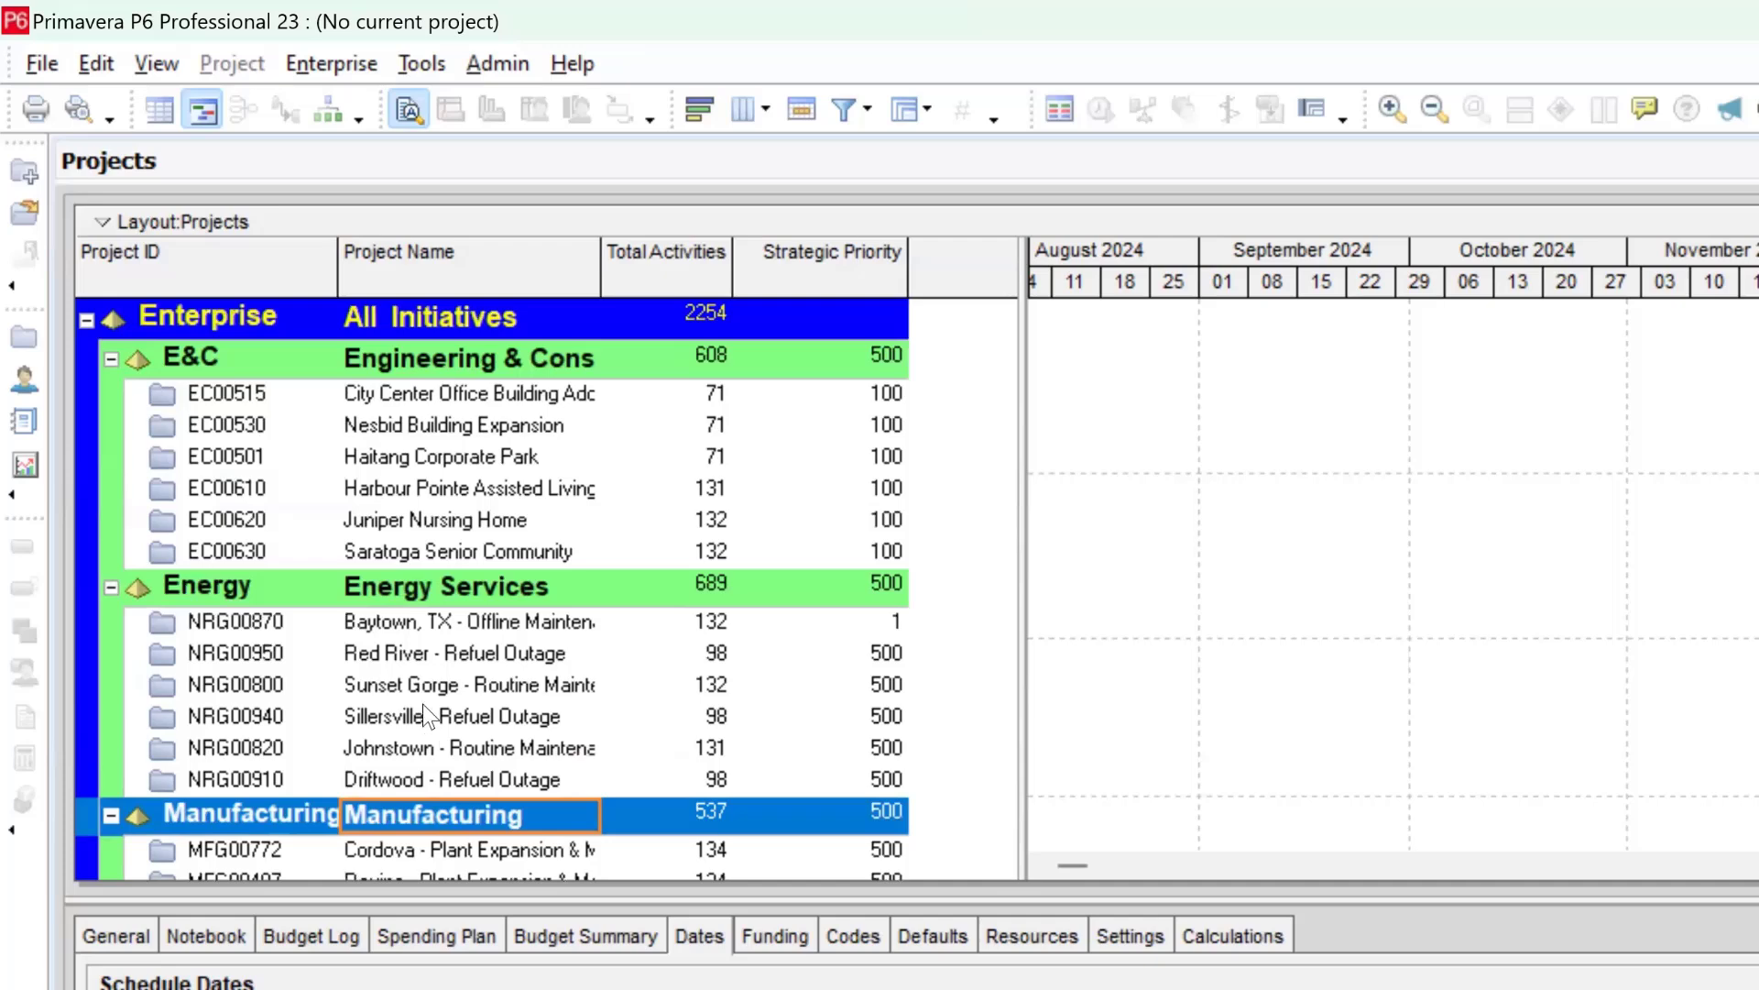
left_click(387, 317)
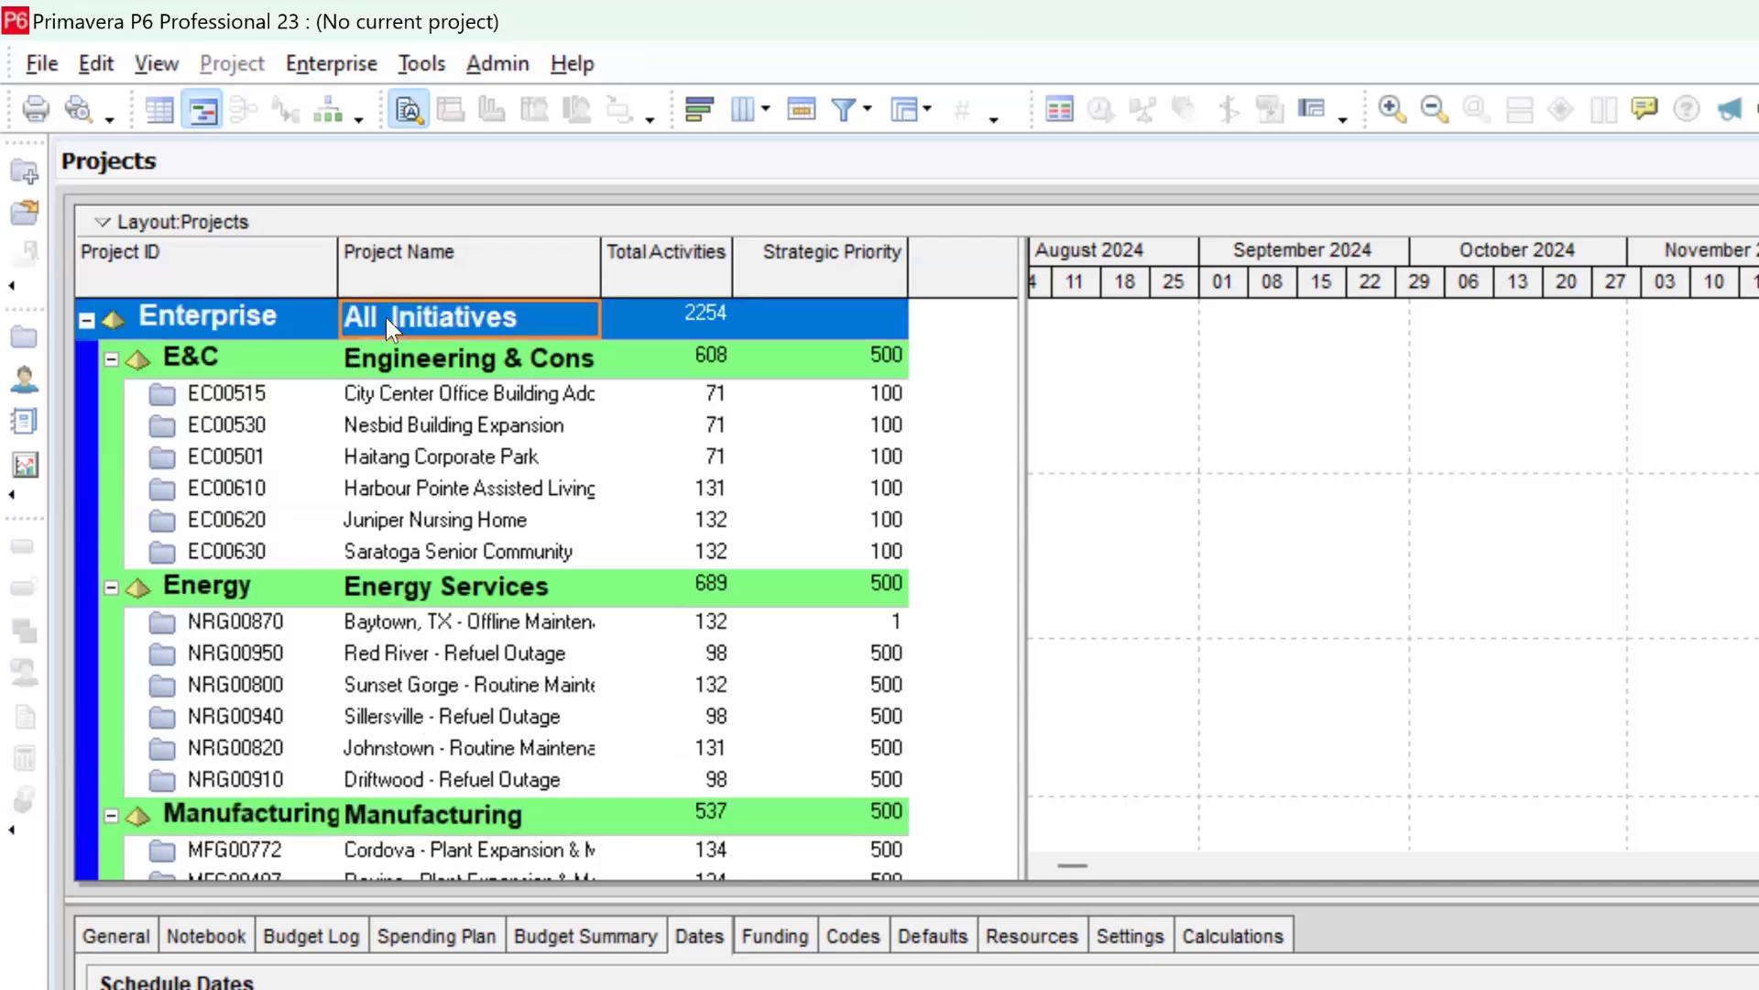
left_click(420, 362)
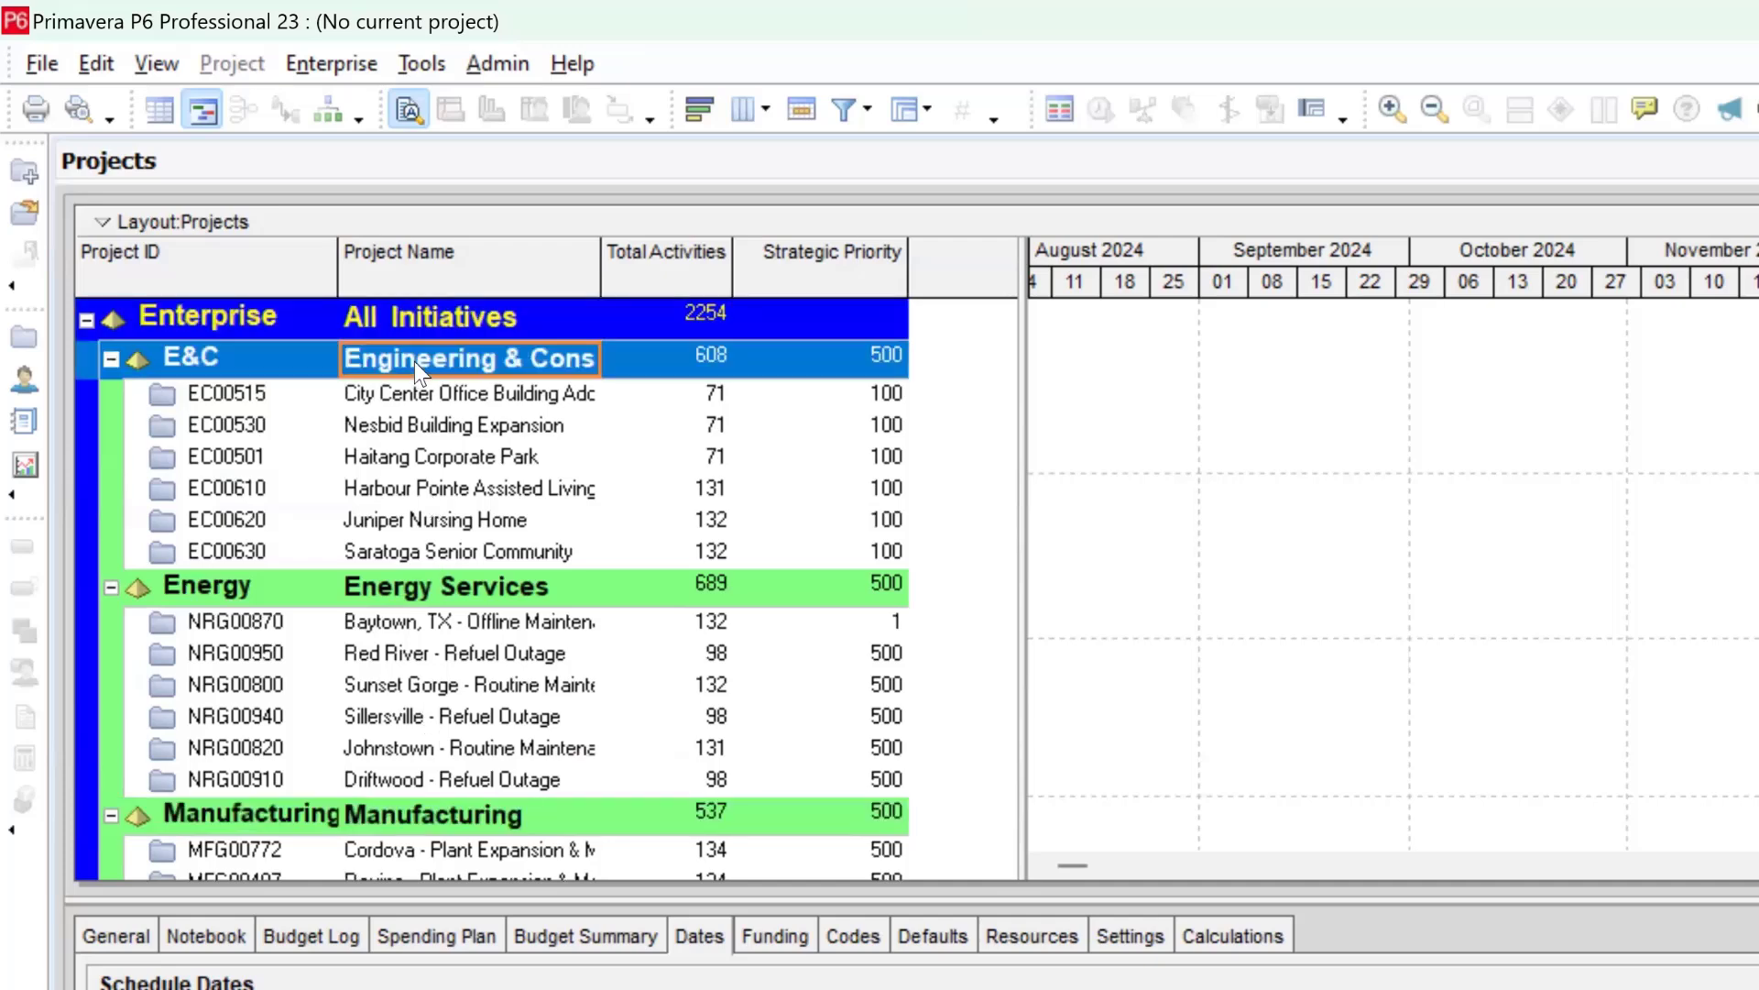
left_click(471, 588)
left_click(493, 811)
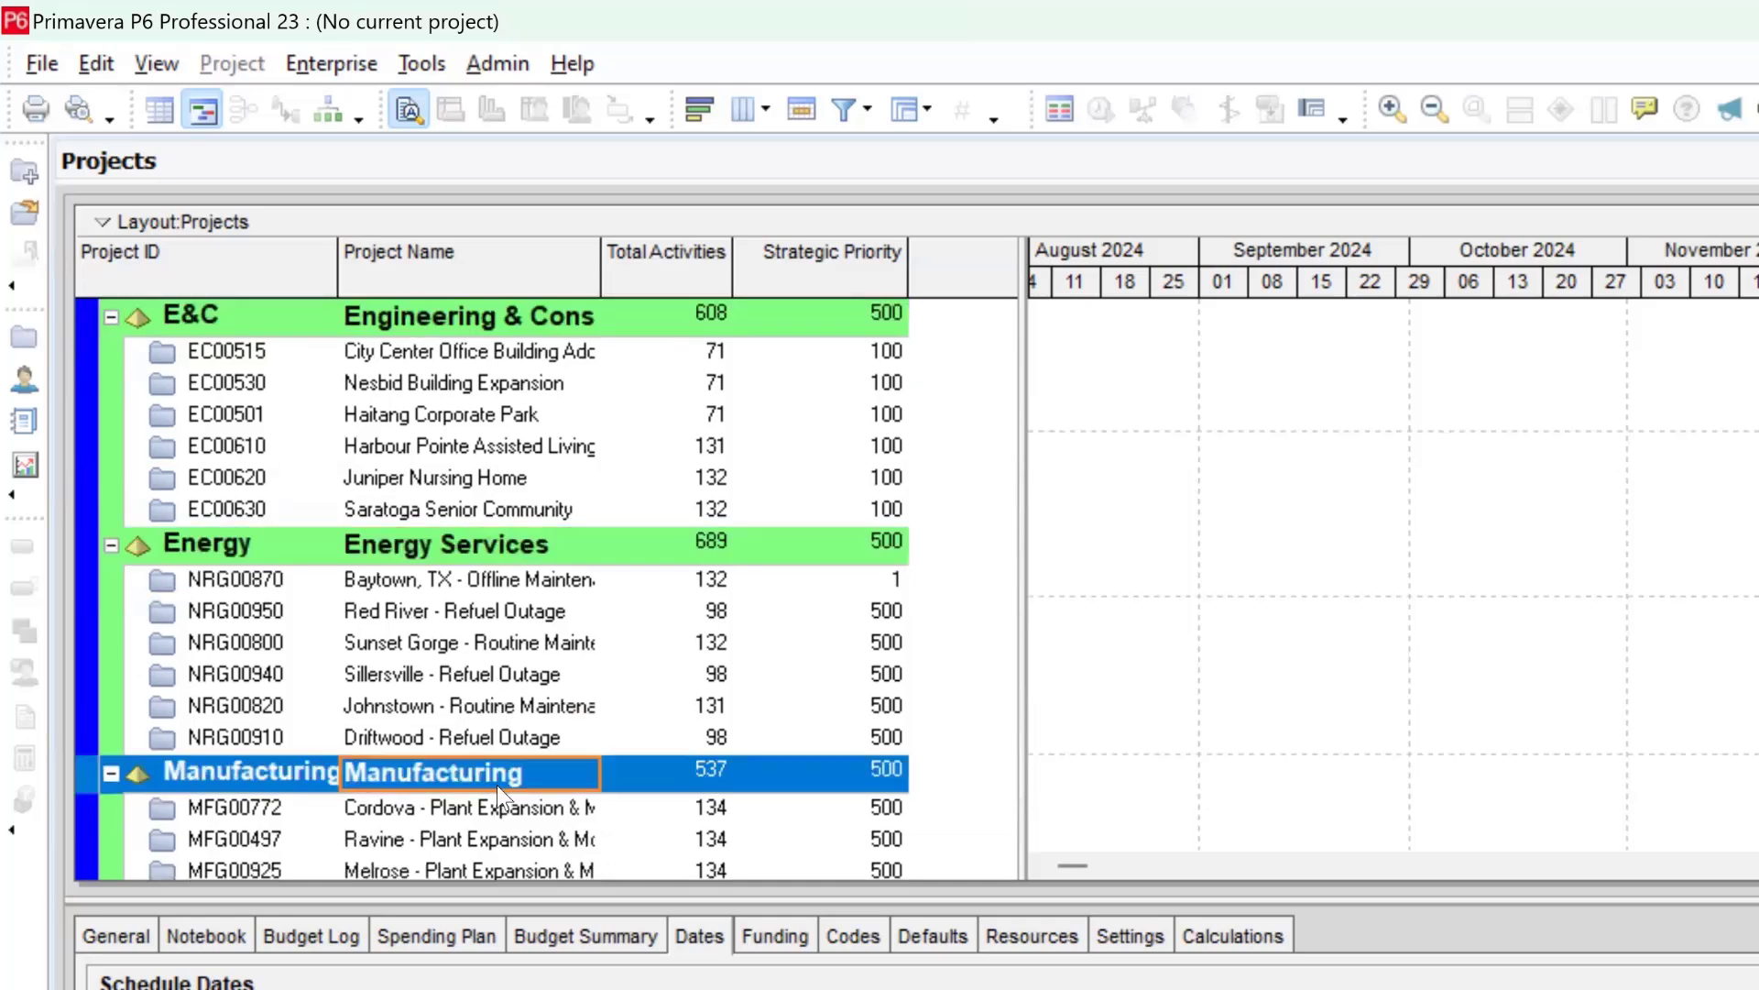
Examine the Product Development group and its two nested programs, Product Program 1 and Product Program 2.
scroll(477, 681, "down", 2)
scroll(476, 681, "down", 3)
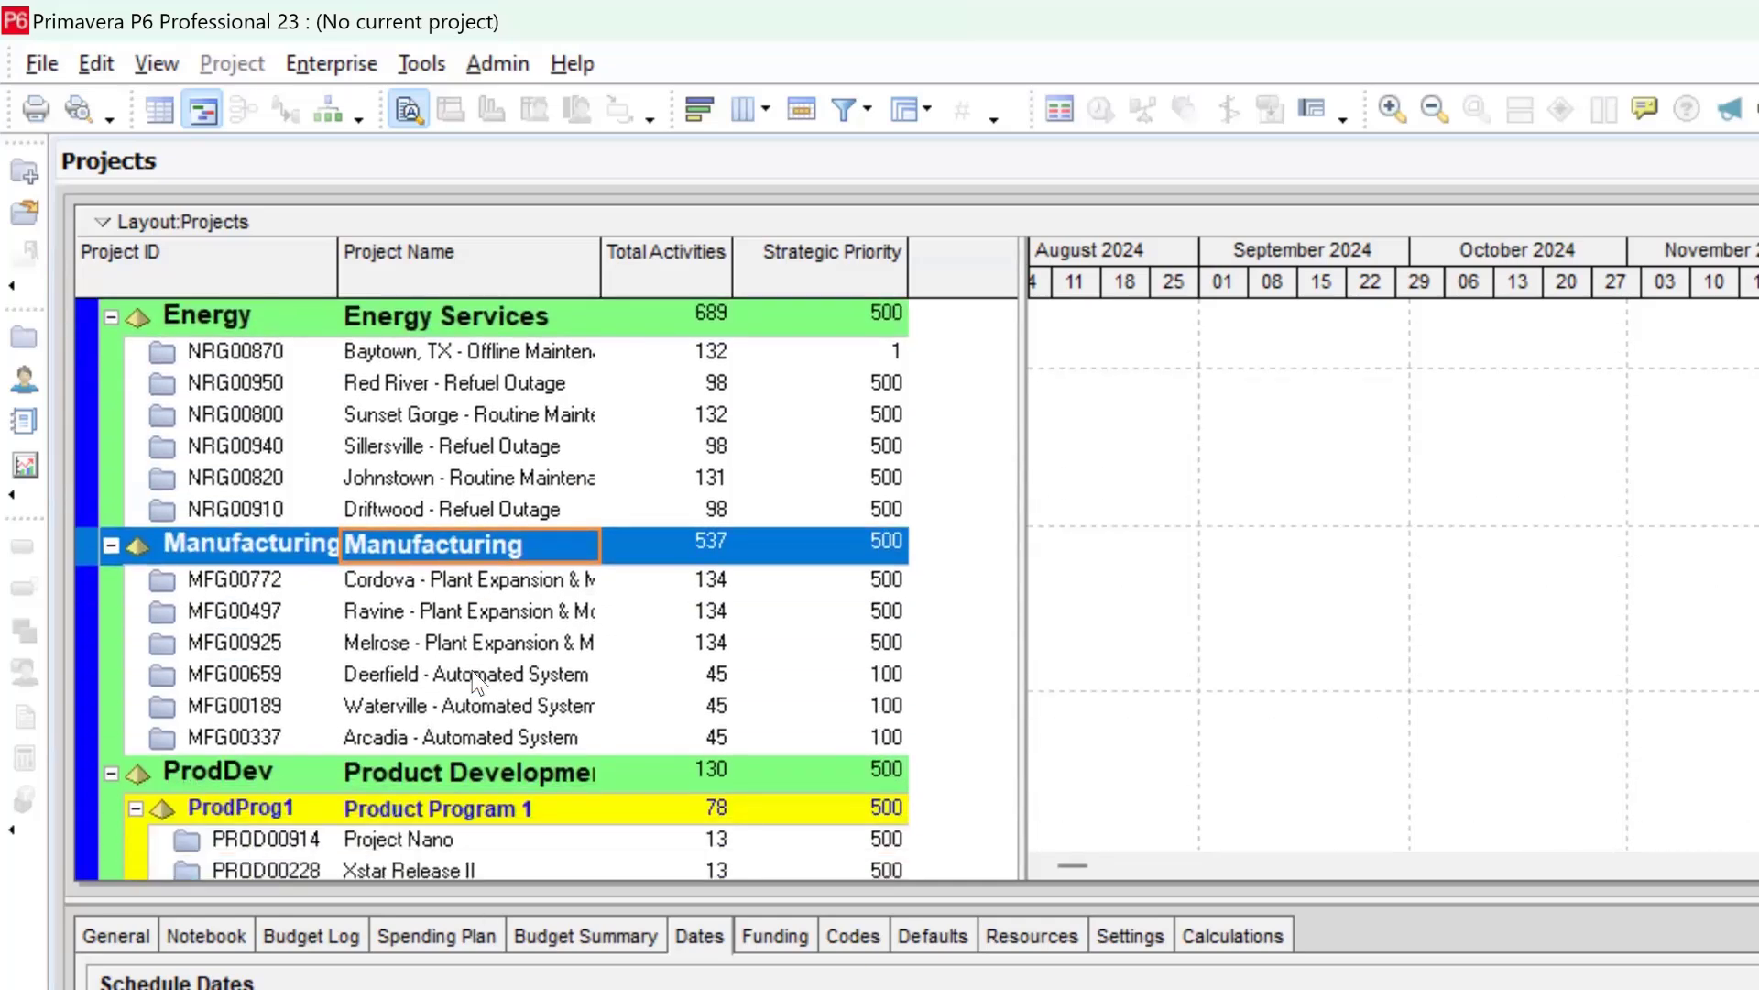
scroll(474, 680, "down", 1)
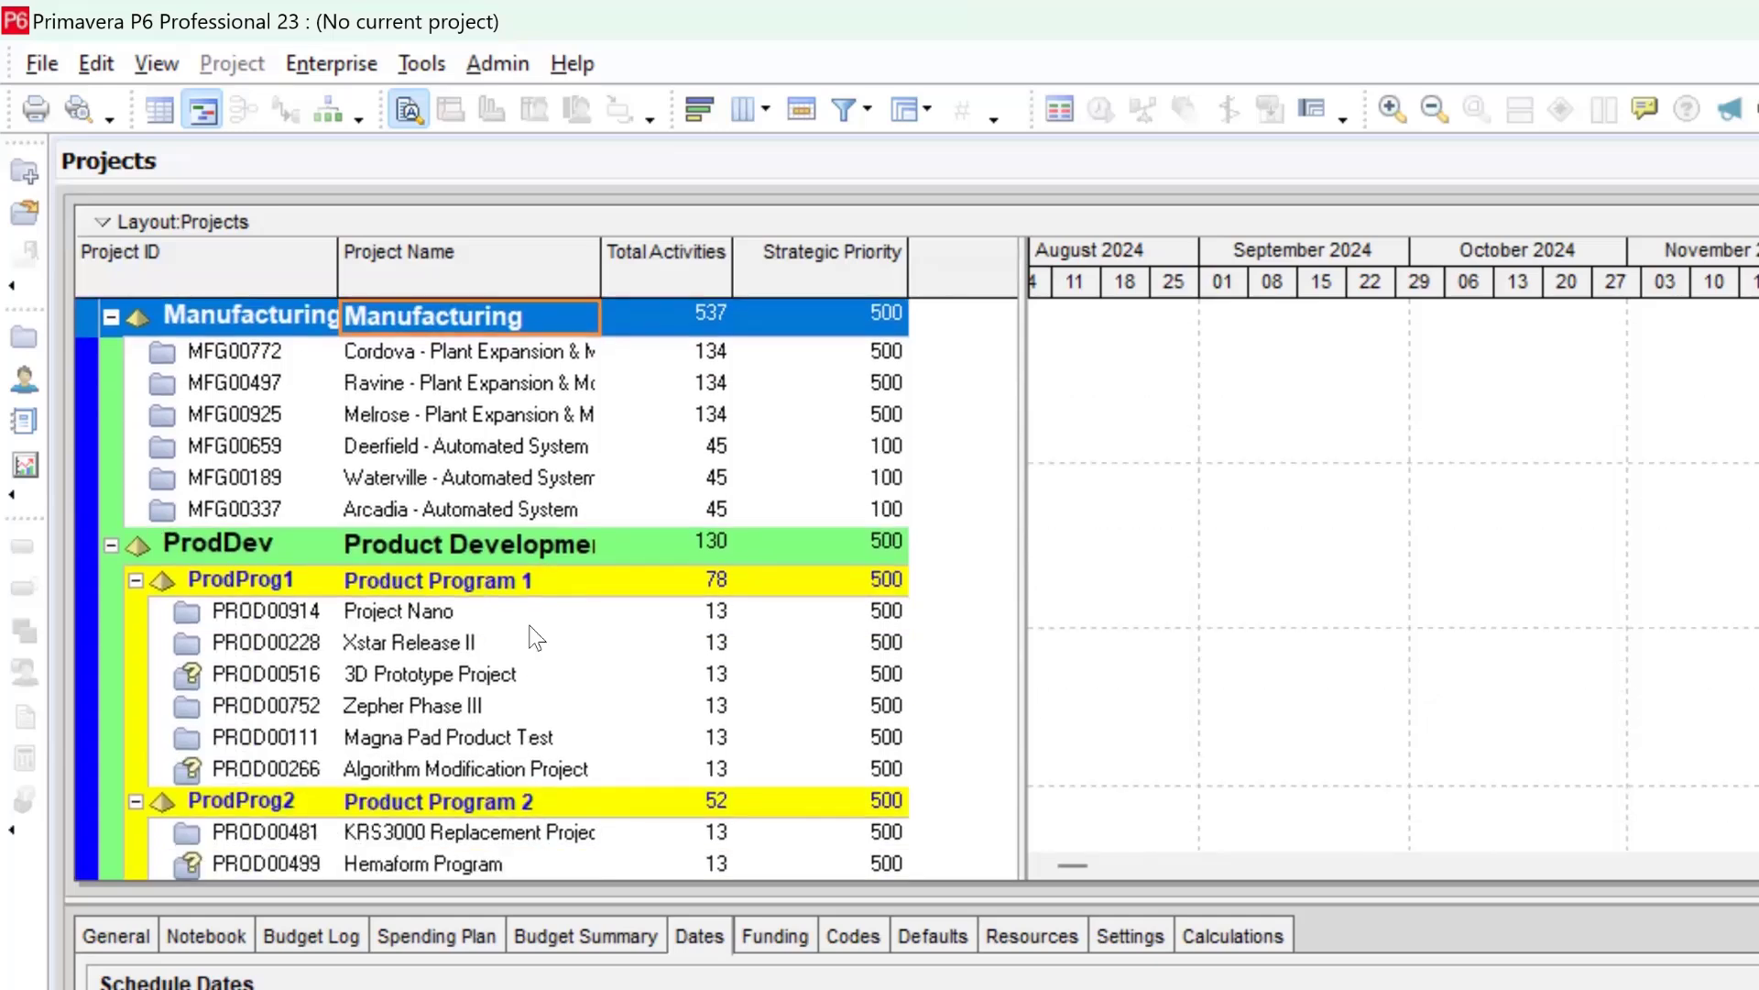
left_click(515, 541)
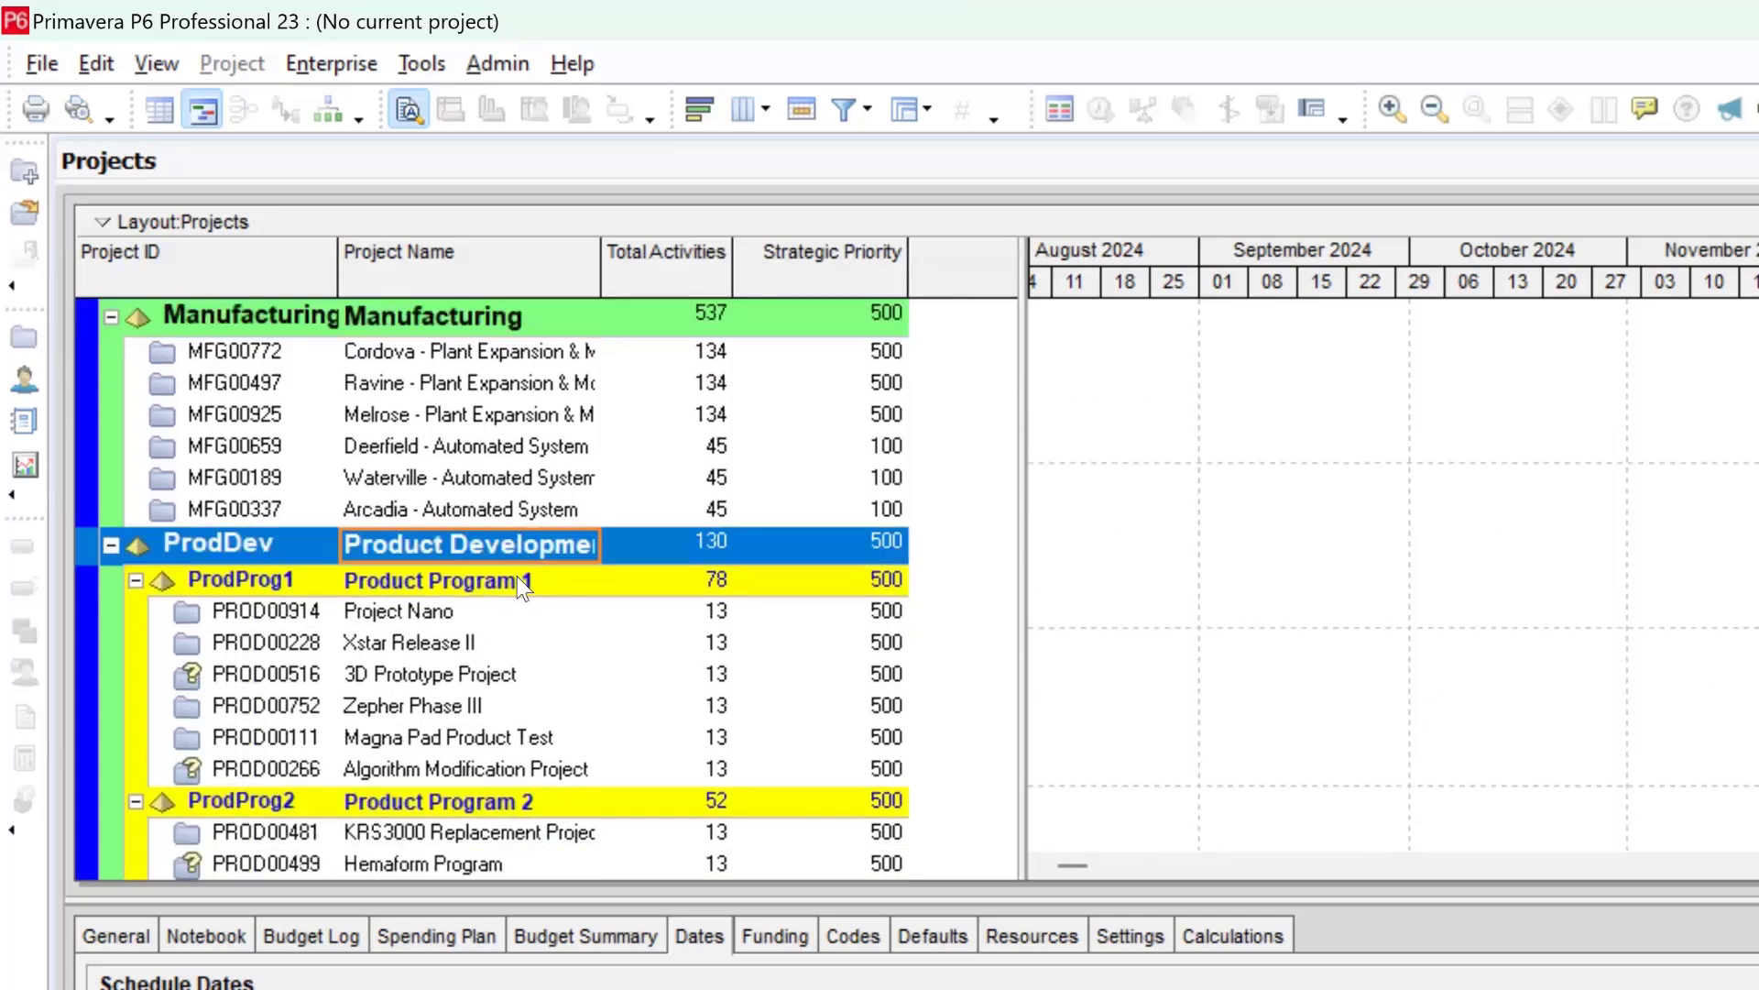
left_click(518, 580)
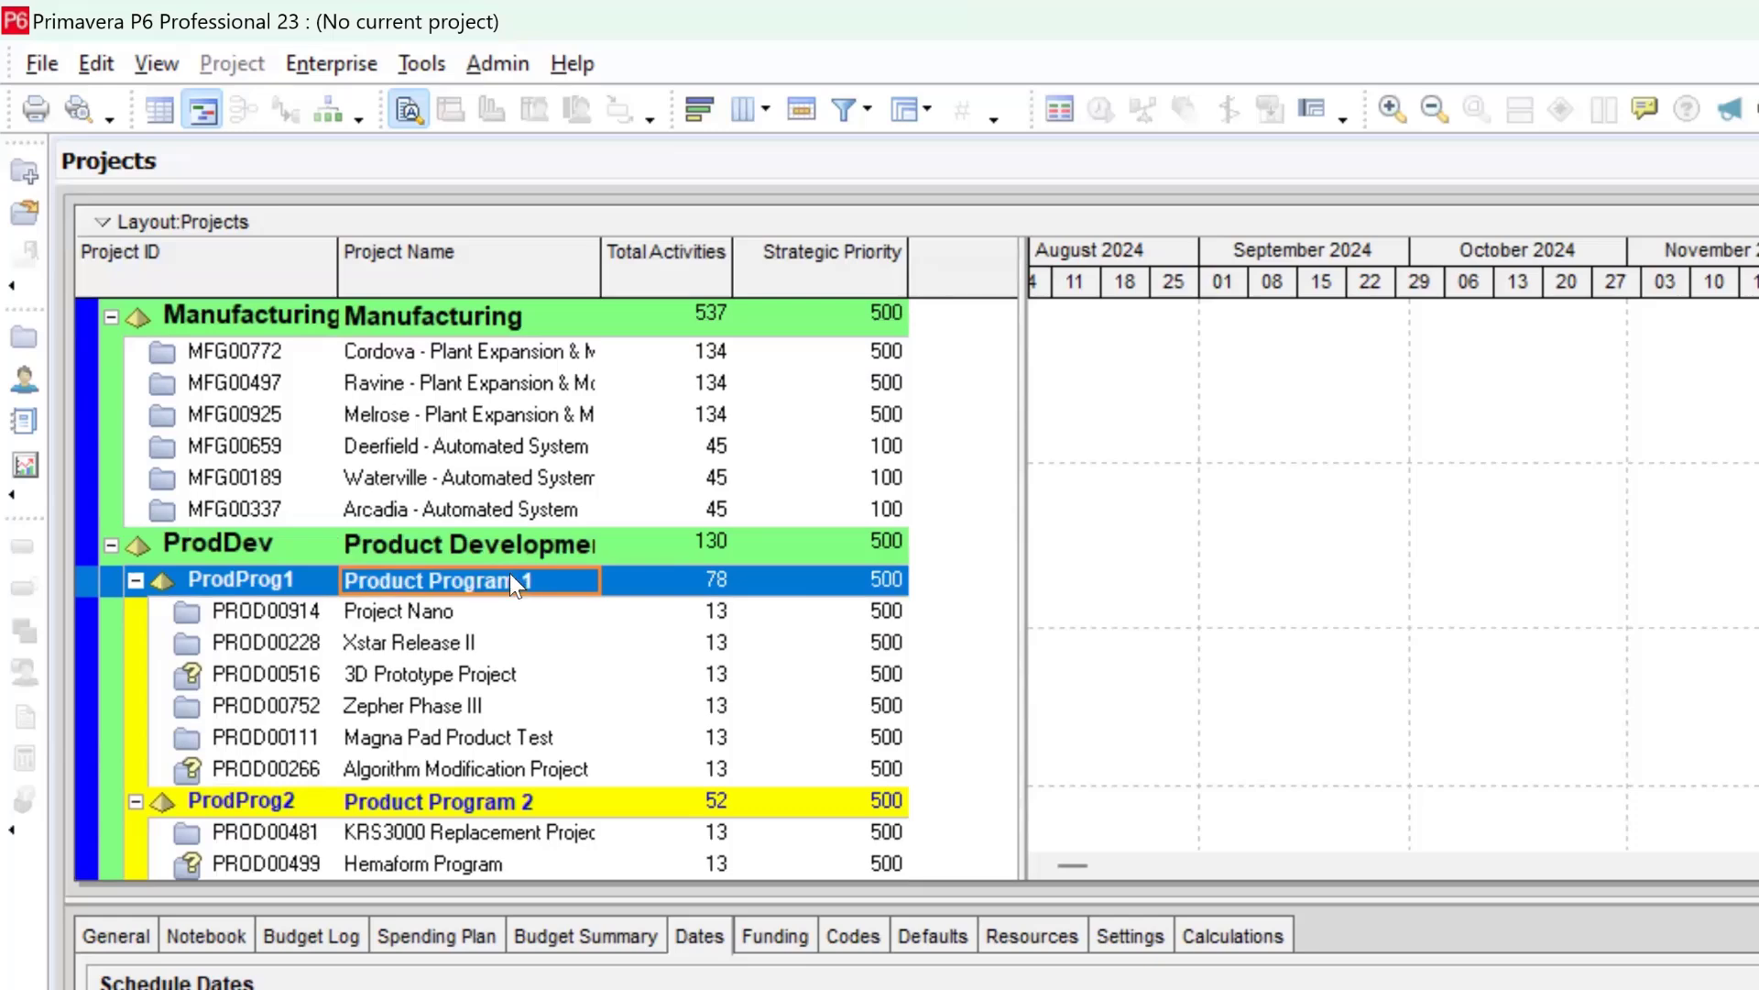
scroll(513, 579, "down", 2)
left_click(495, 640)
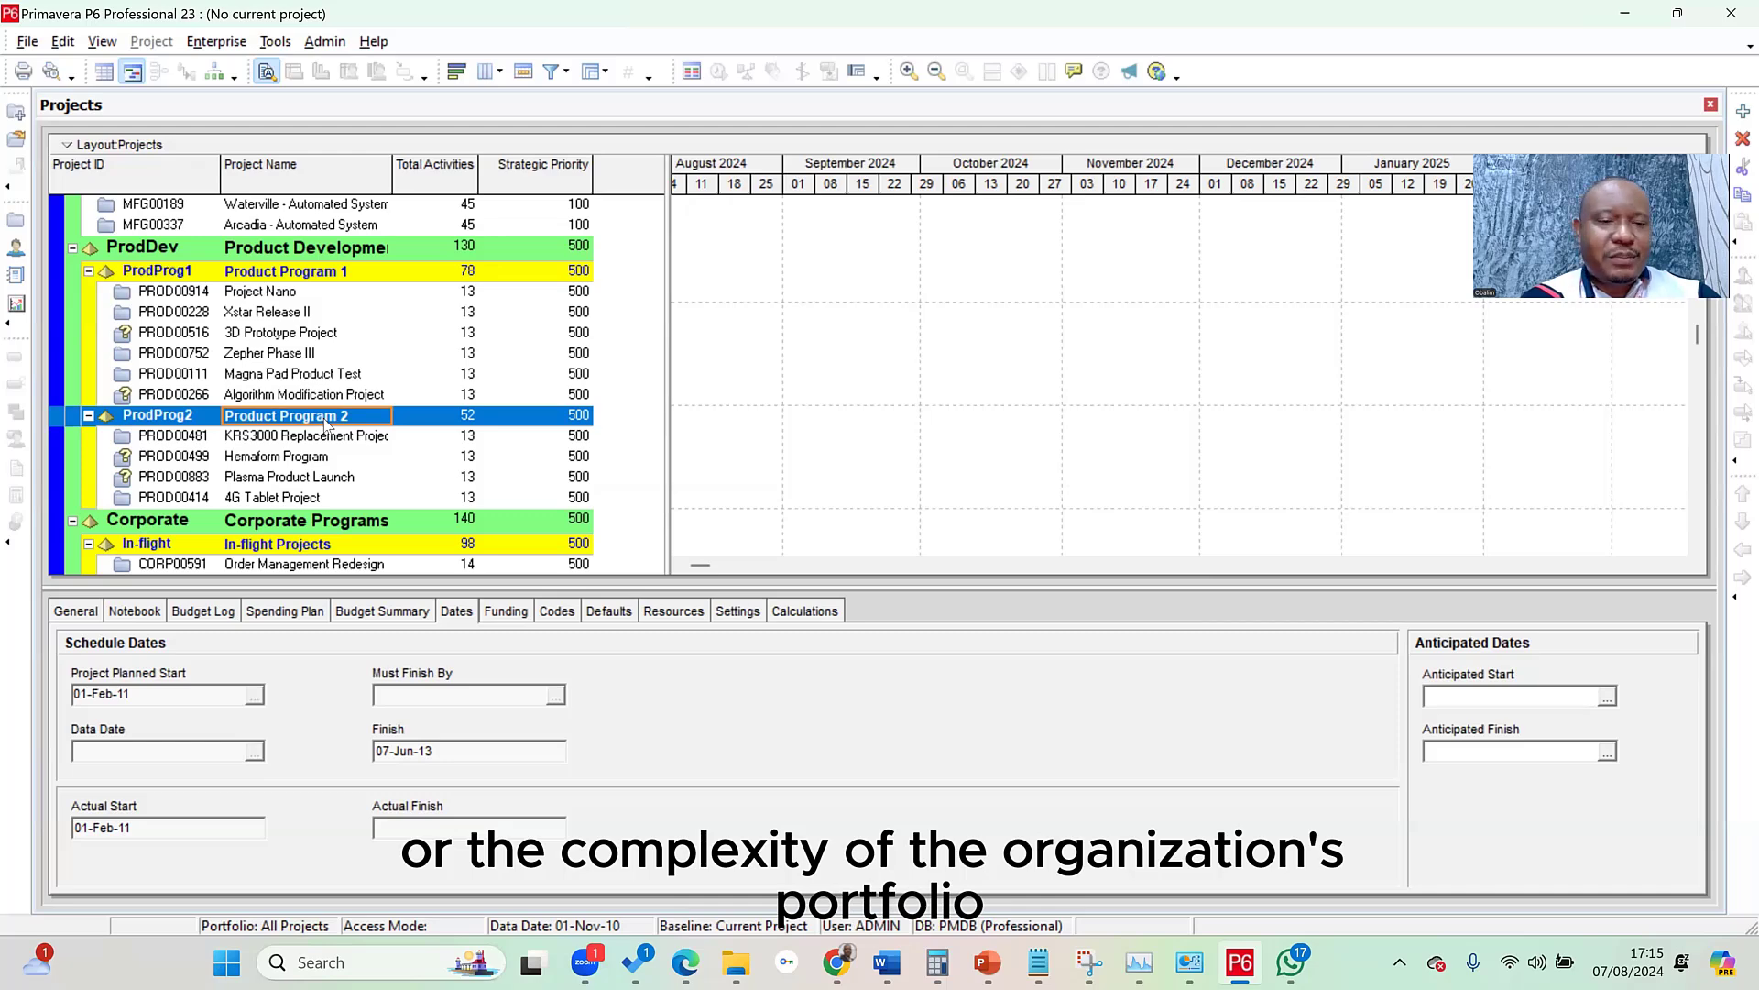
Examine the individual projects listed under E&C, from EC00515 through EC00630.
scroll(276, 392, "up", 4)
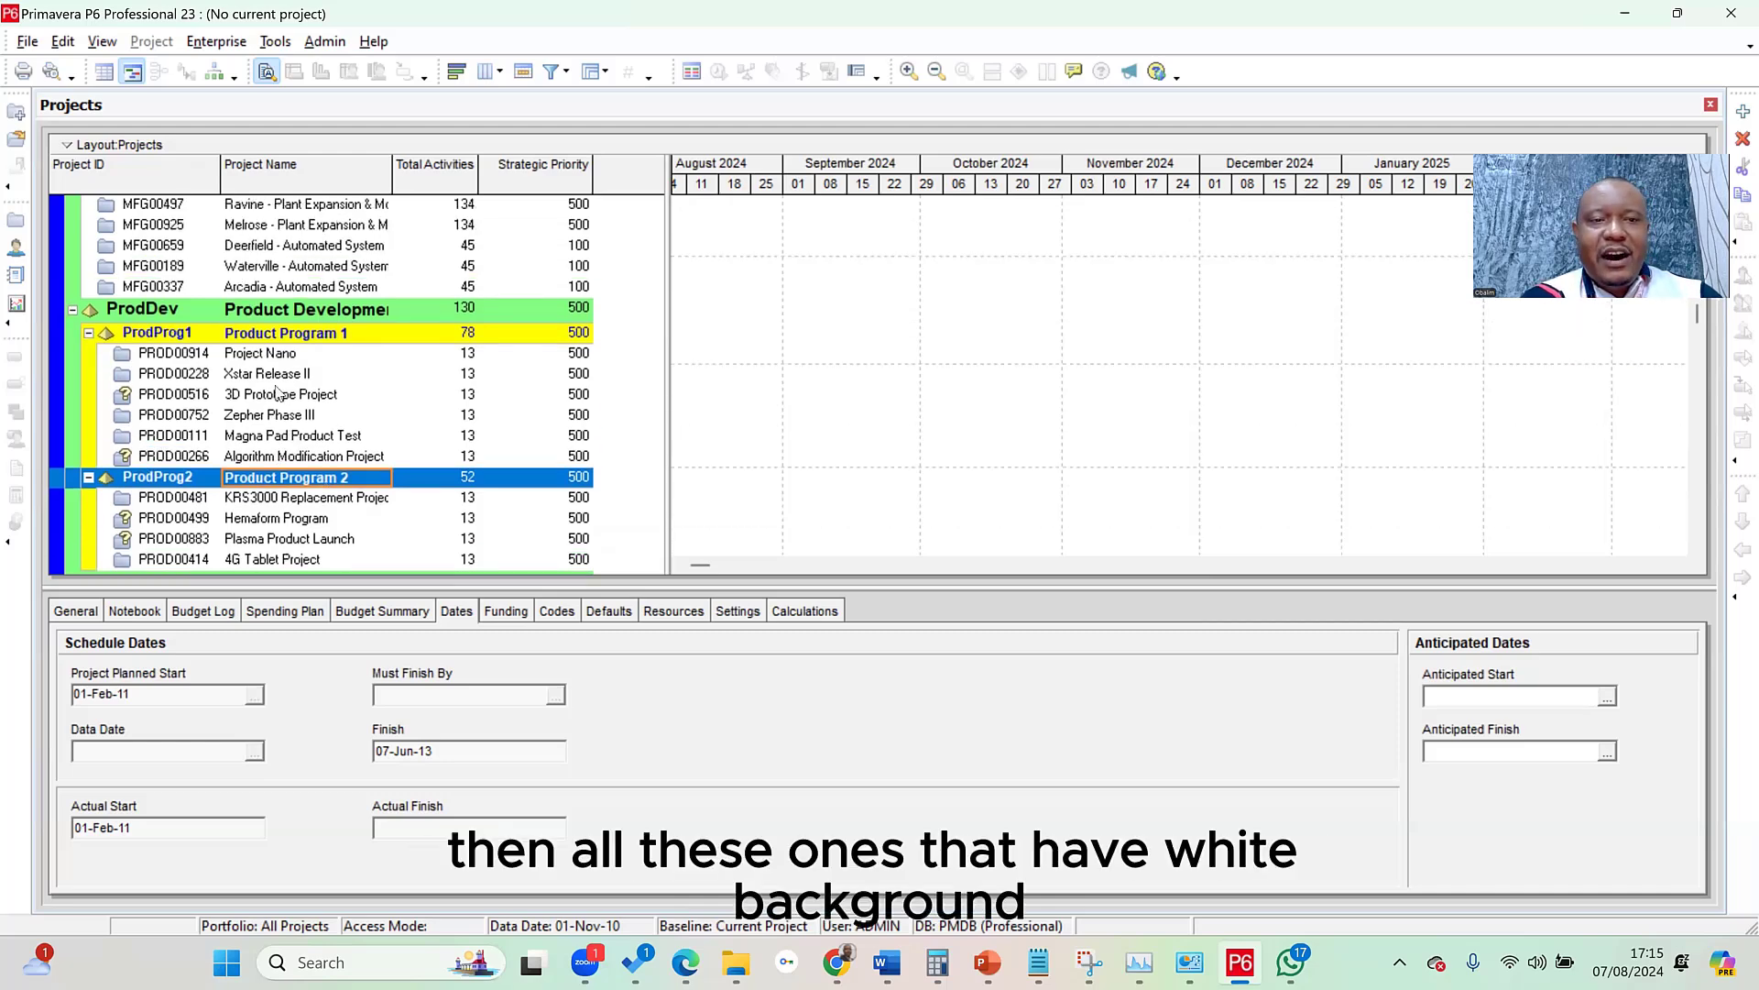
scroll(277, 393, "up", 3)
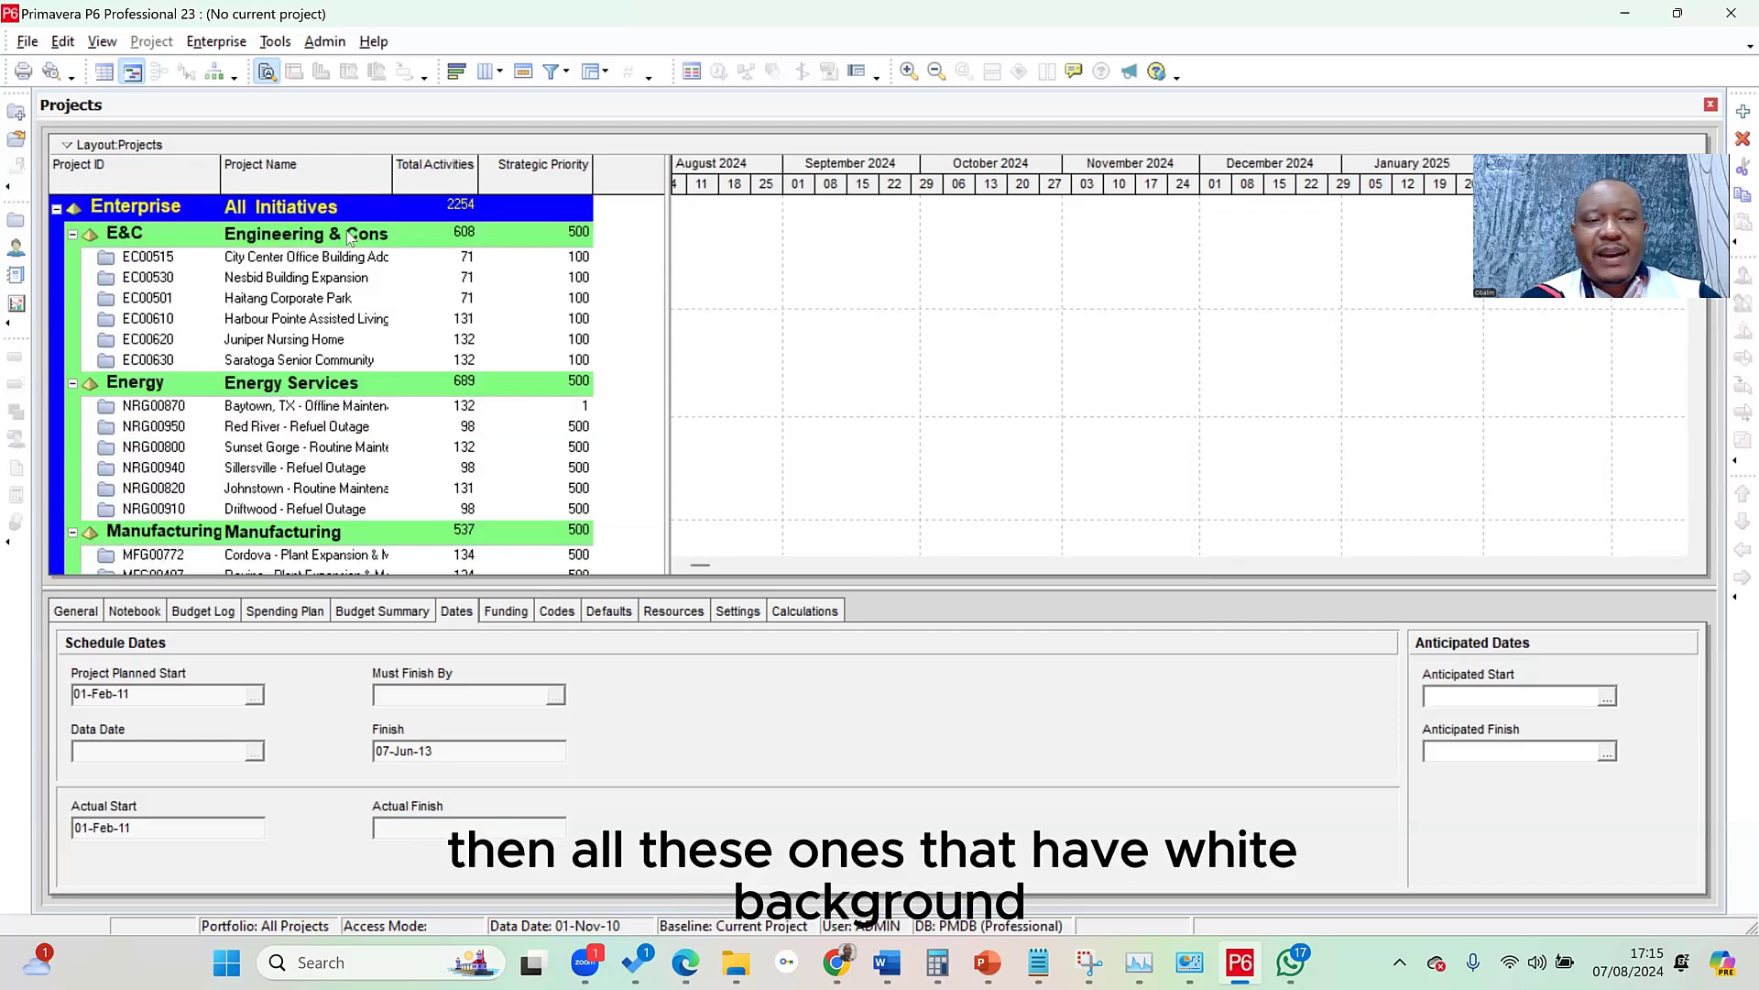
left_click(104, 263)
left_click(108, 280)
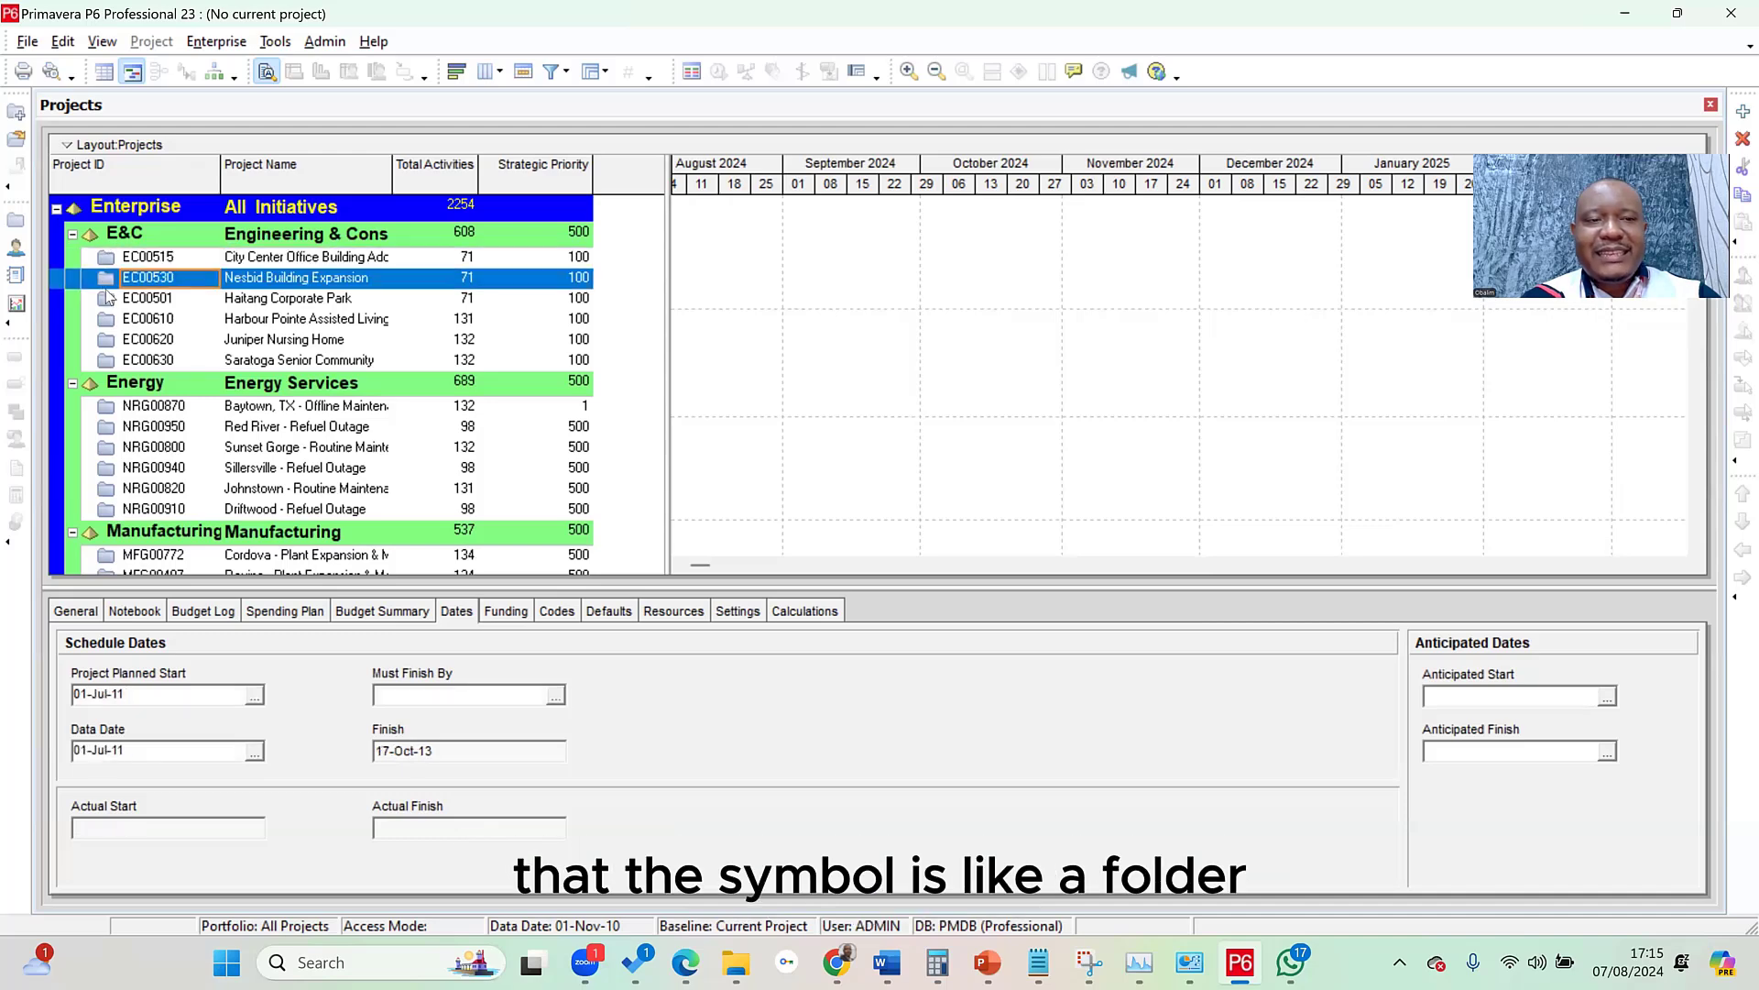
left_click(108, 301)
left_click(110, 321)
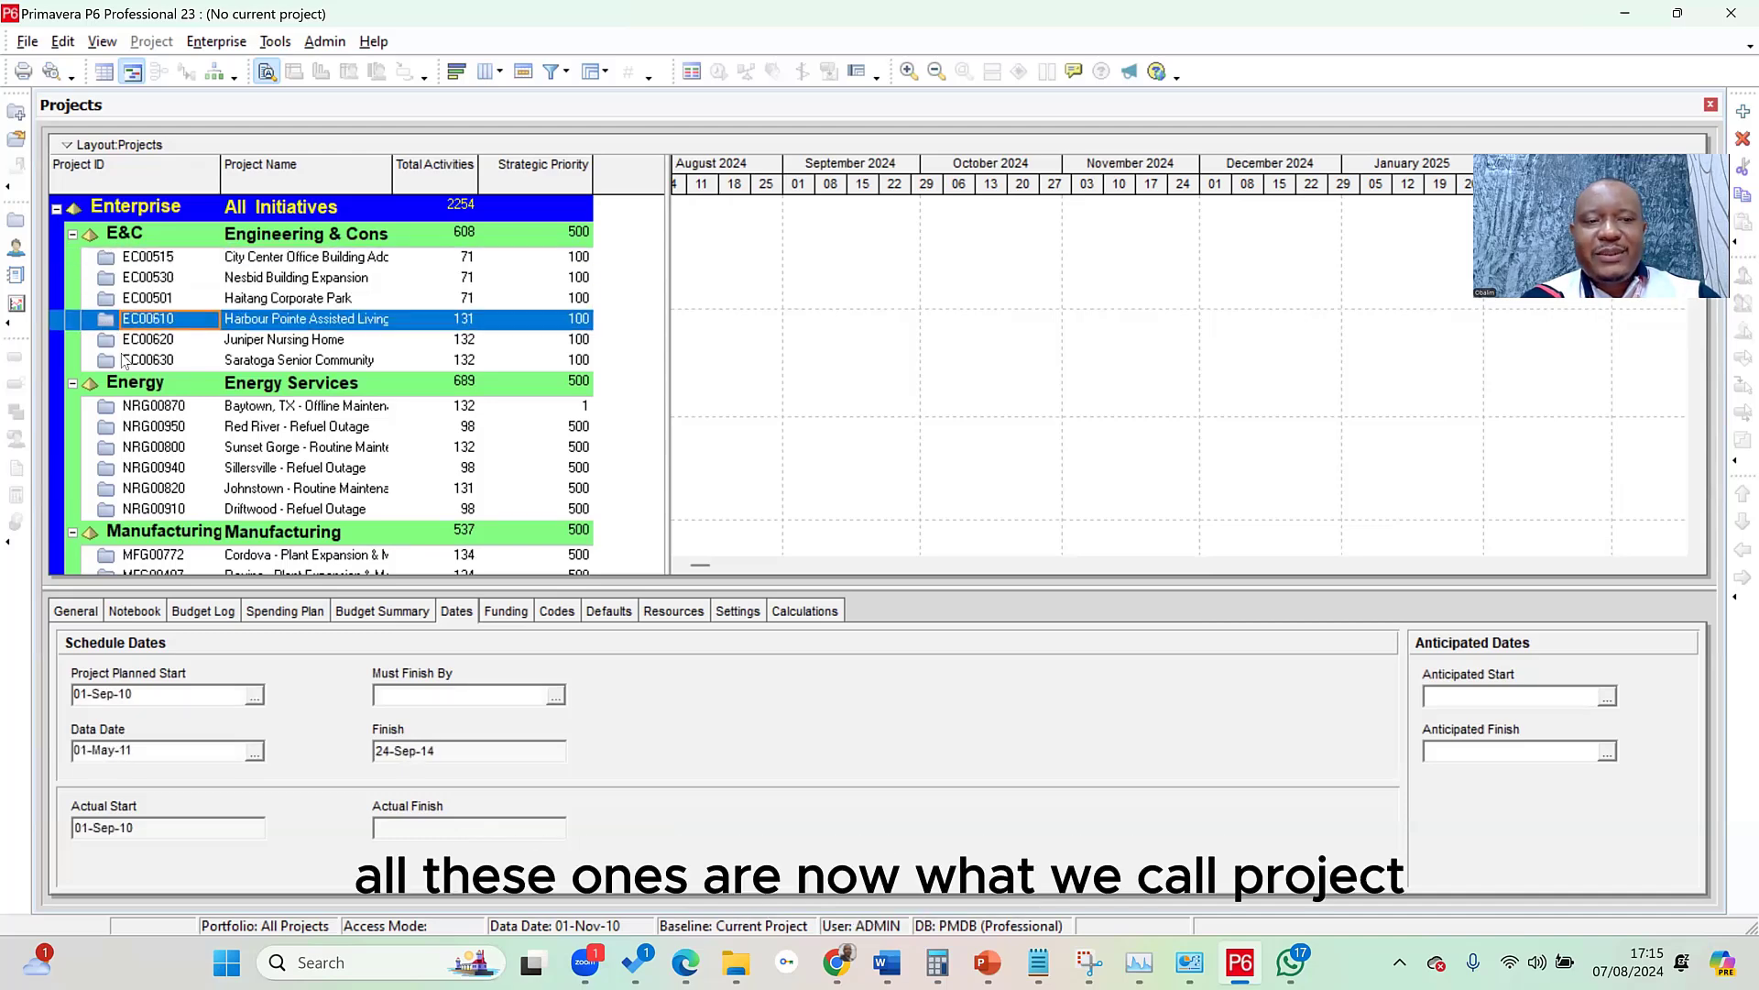
left_click(121, 341)
left_click(129, 360)
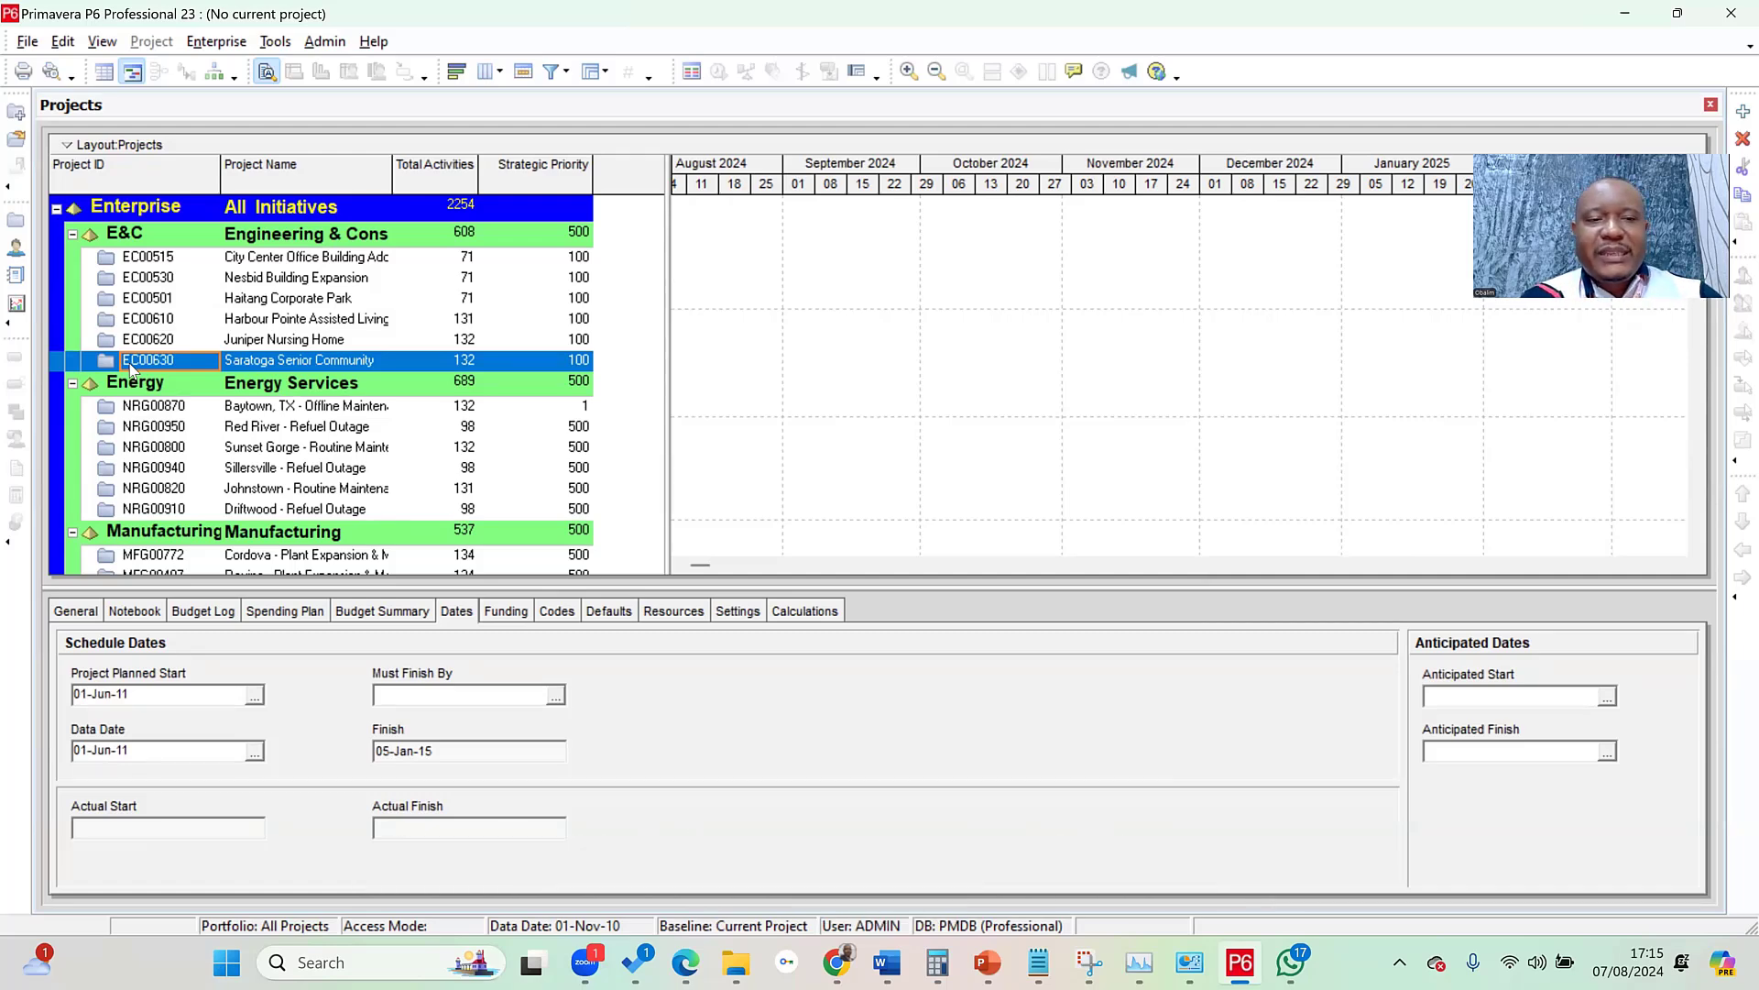
Compare how the construction projects are grouped under E&C and the outage and maintenance projects under Energy Services.
left_click(326, 279)
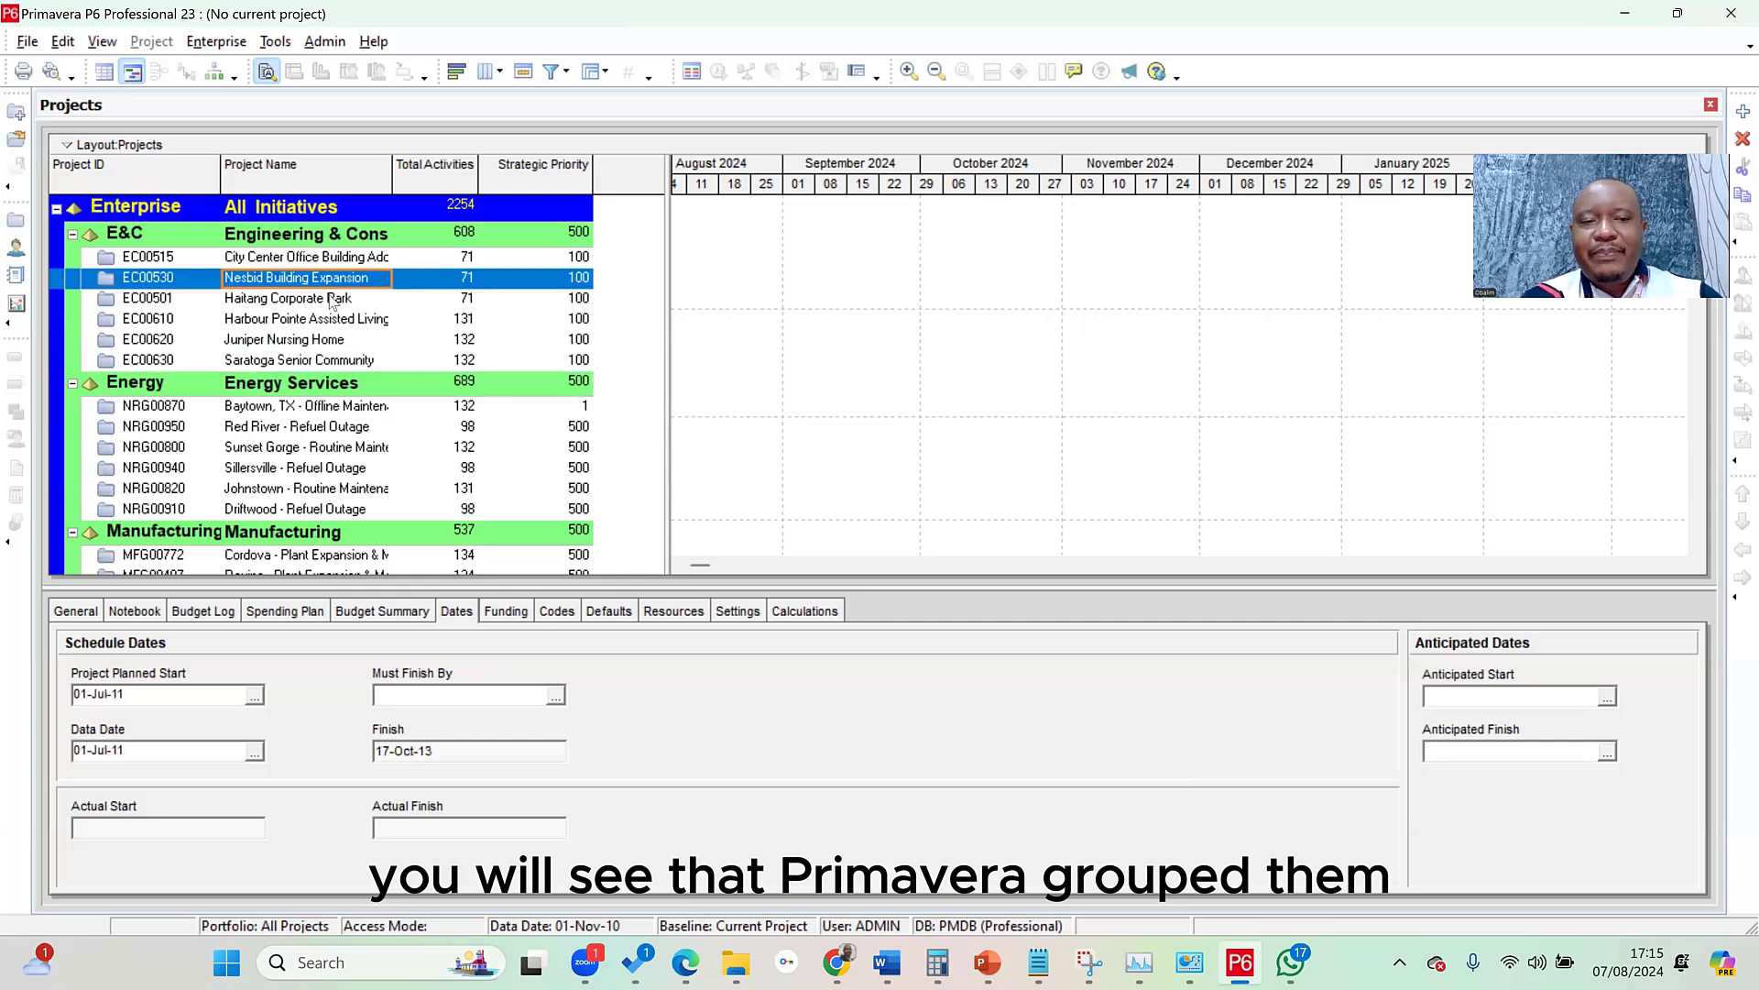
left_click(324, 340)
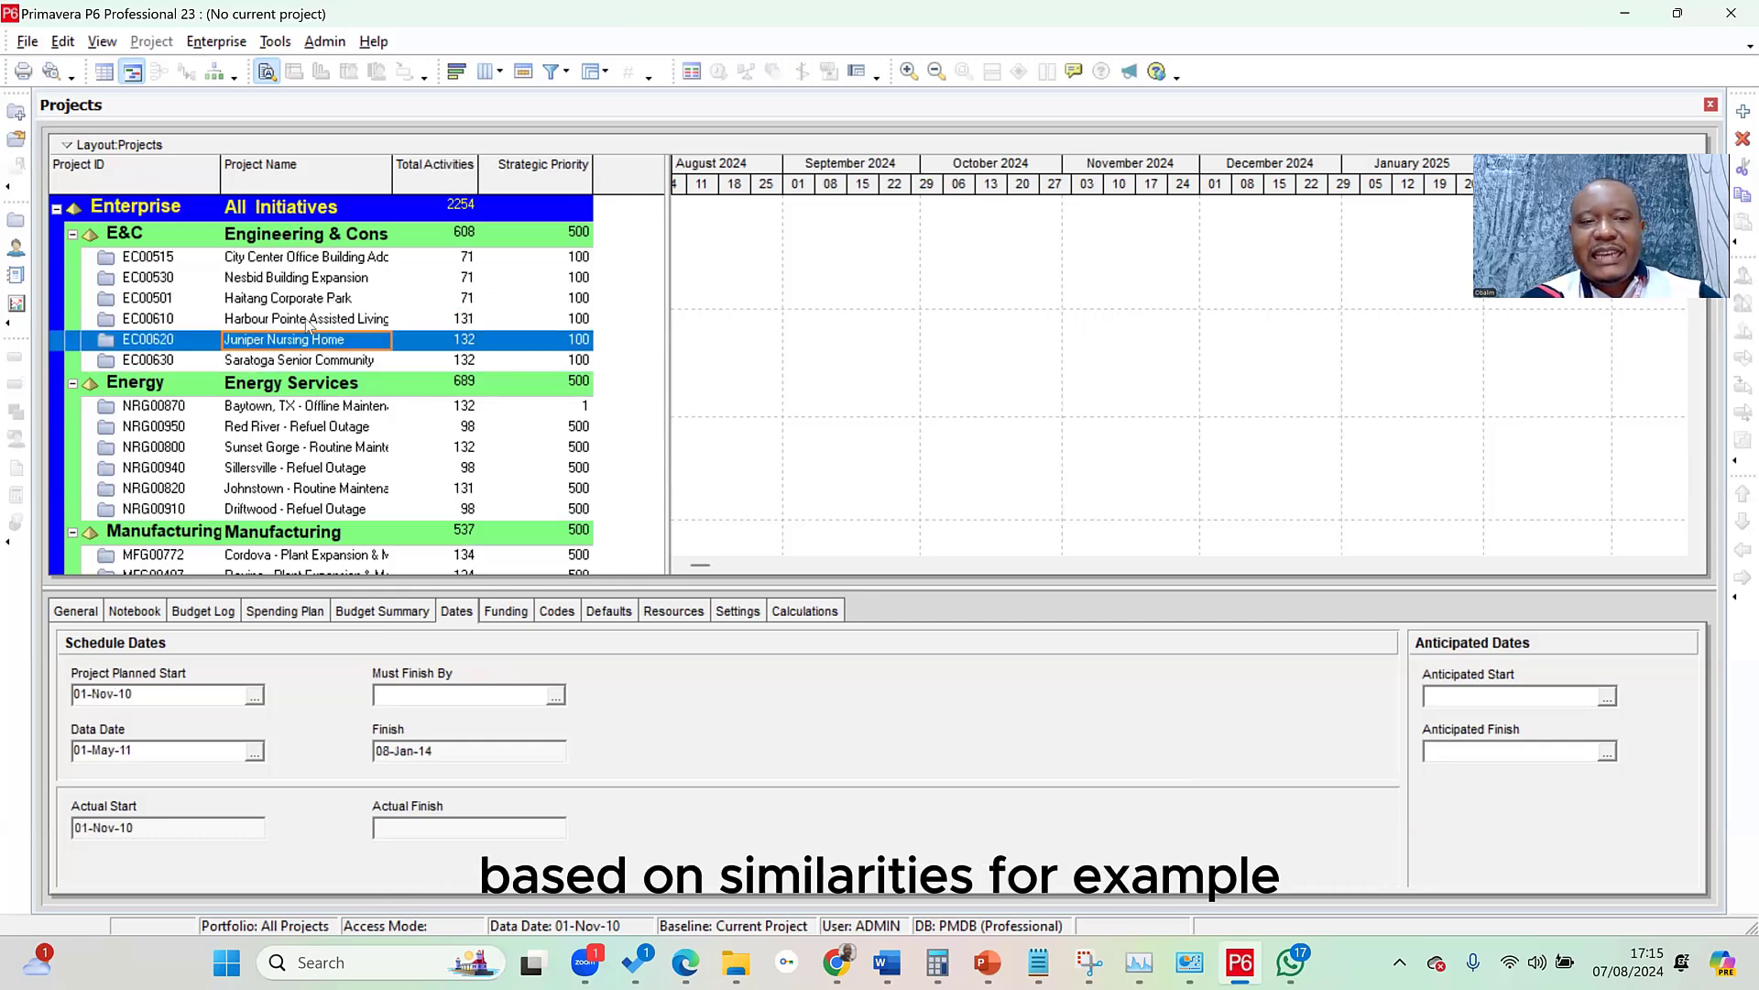
left_click(314, 238)
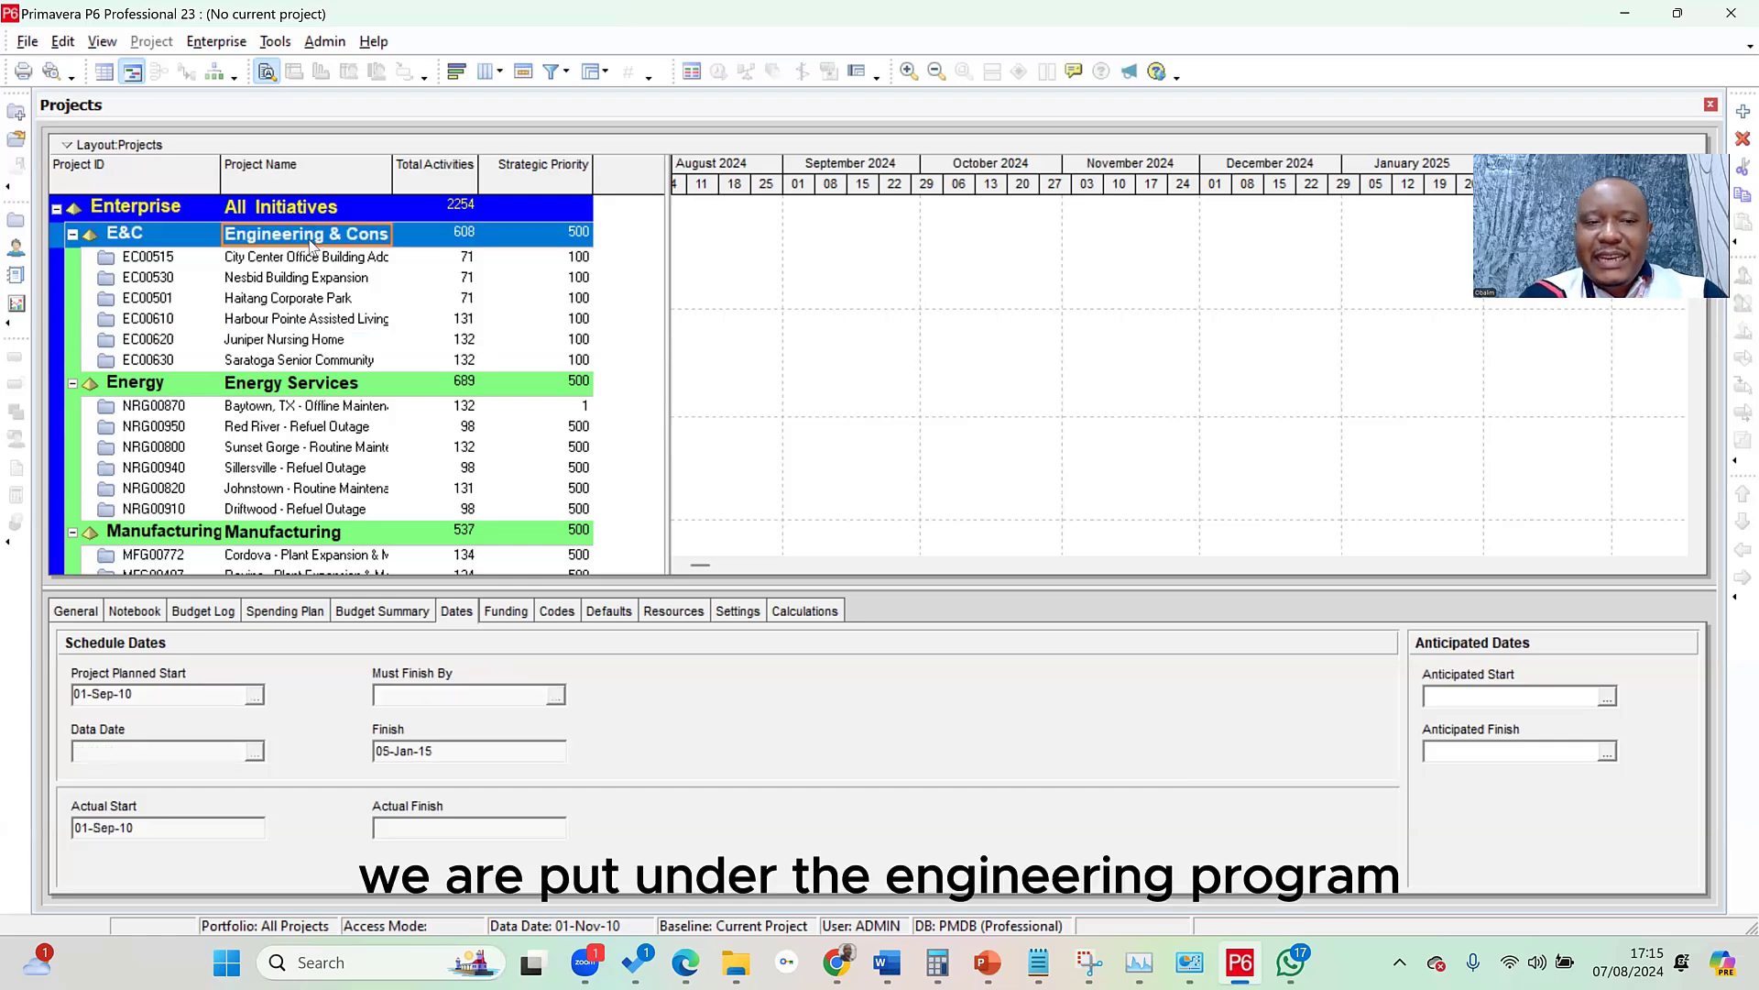
left_click(326, 383)
left_click(328, 429)
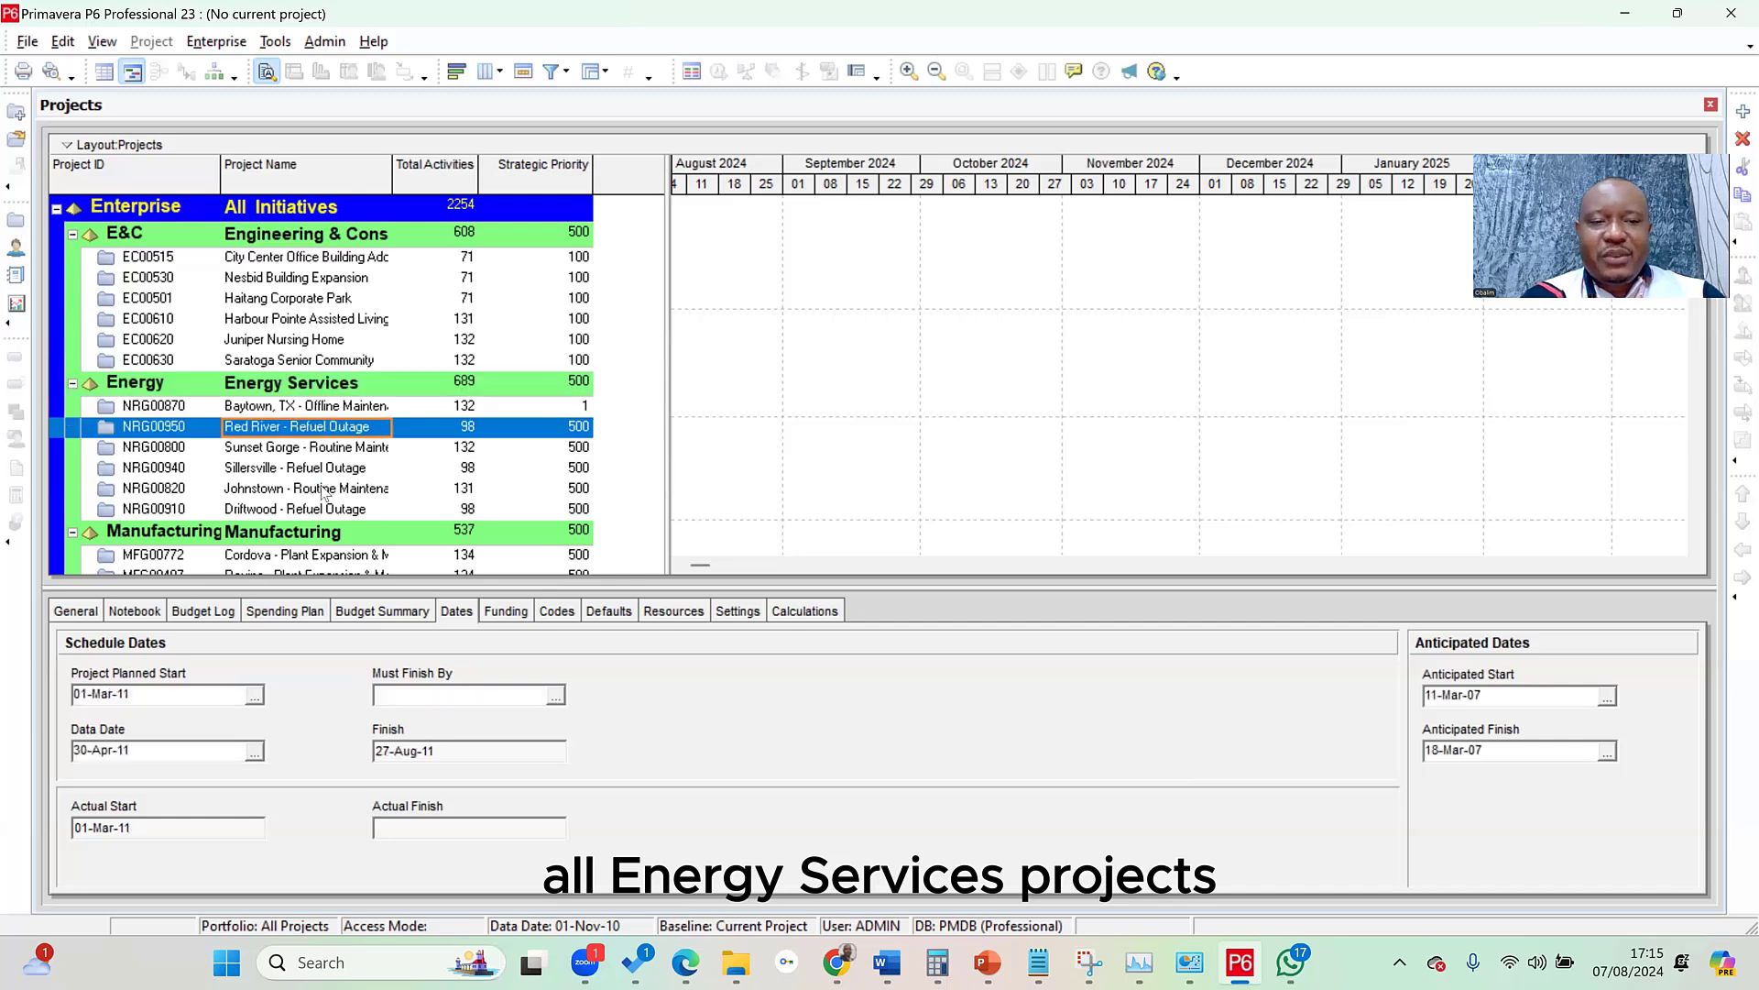
left_click(326, 489)
left_click(334, 385)
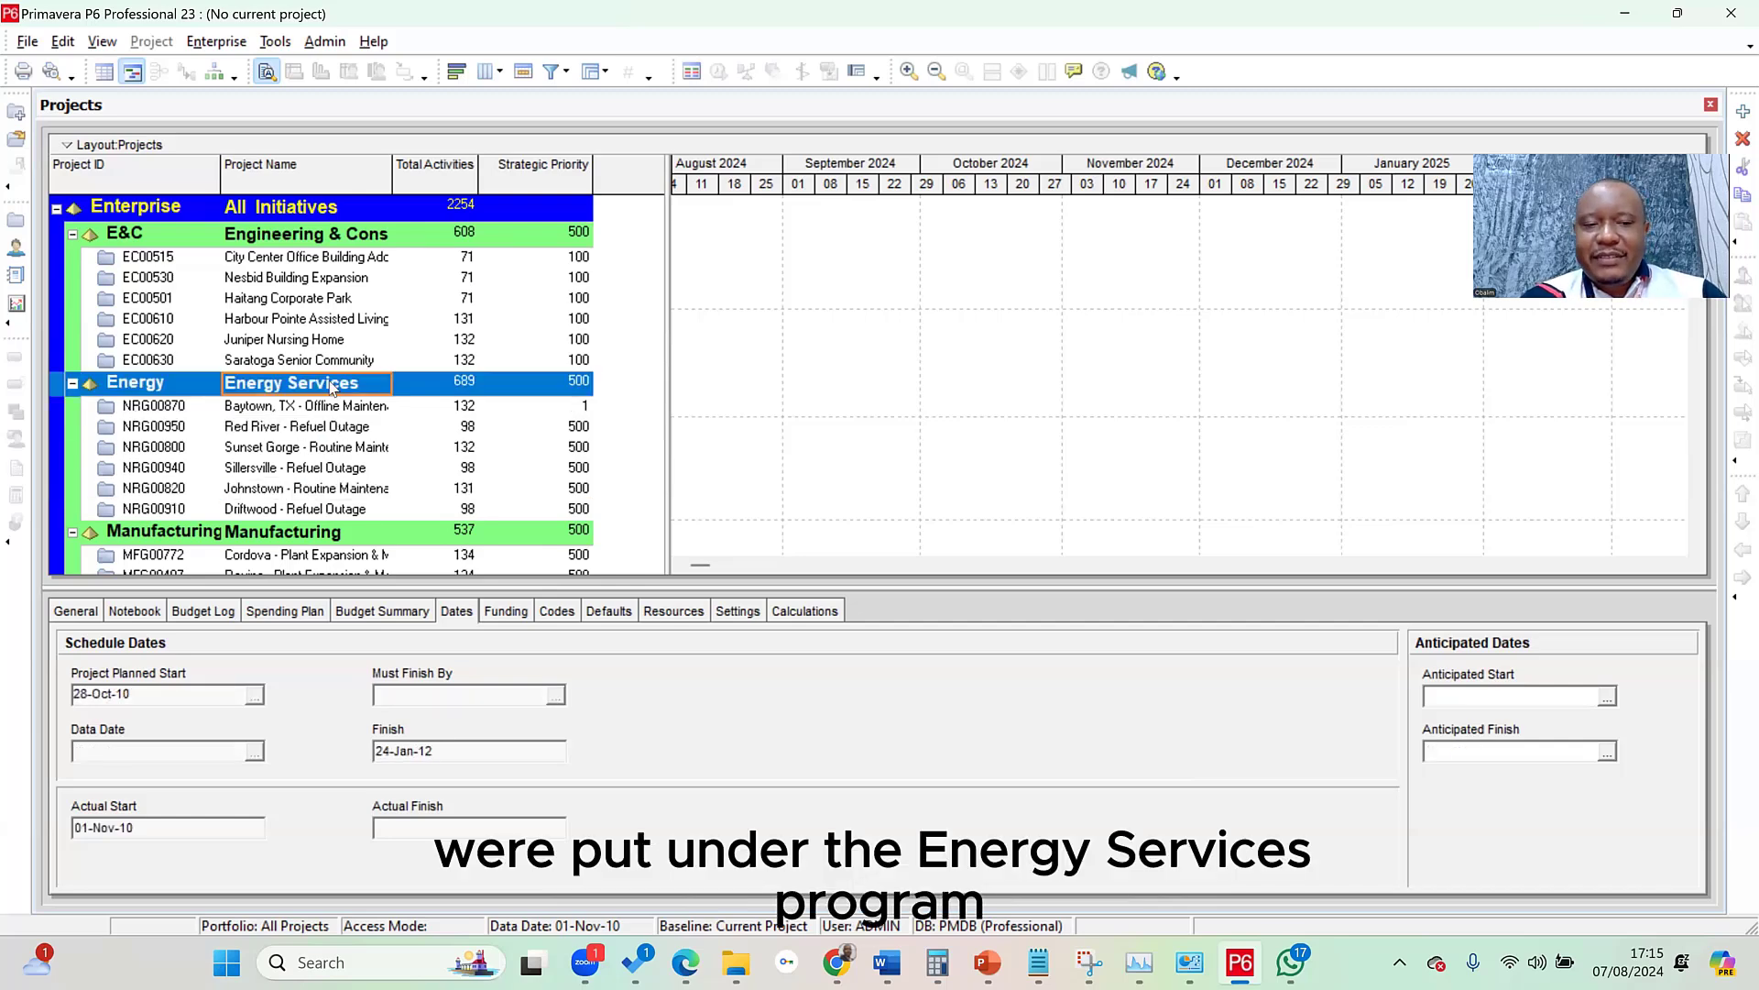
Examine the plant expansion and automated system projects grouped under the Manufacturing program.
scroll(332, 394, "down", 2)
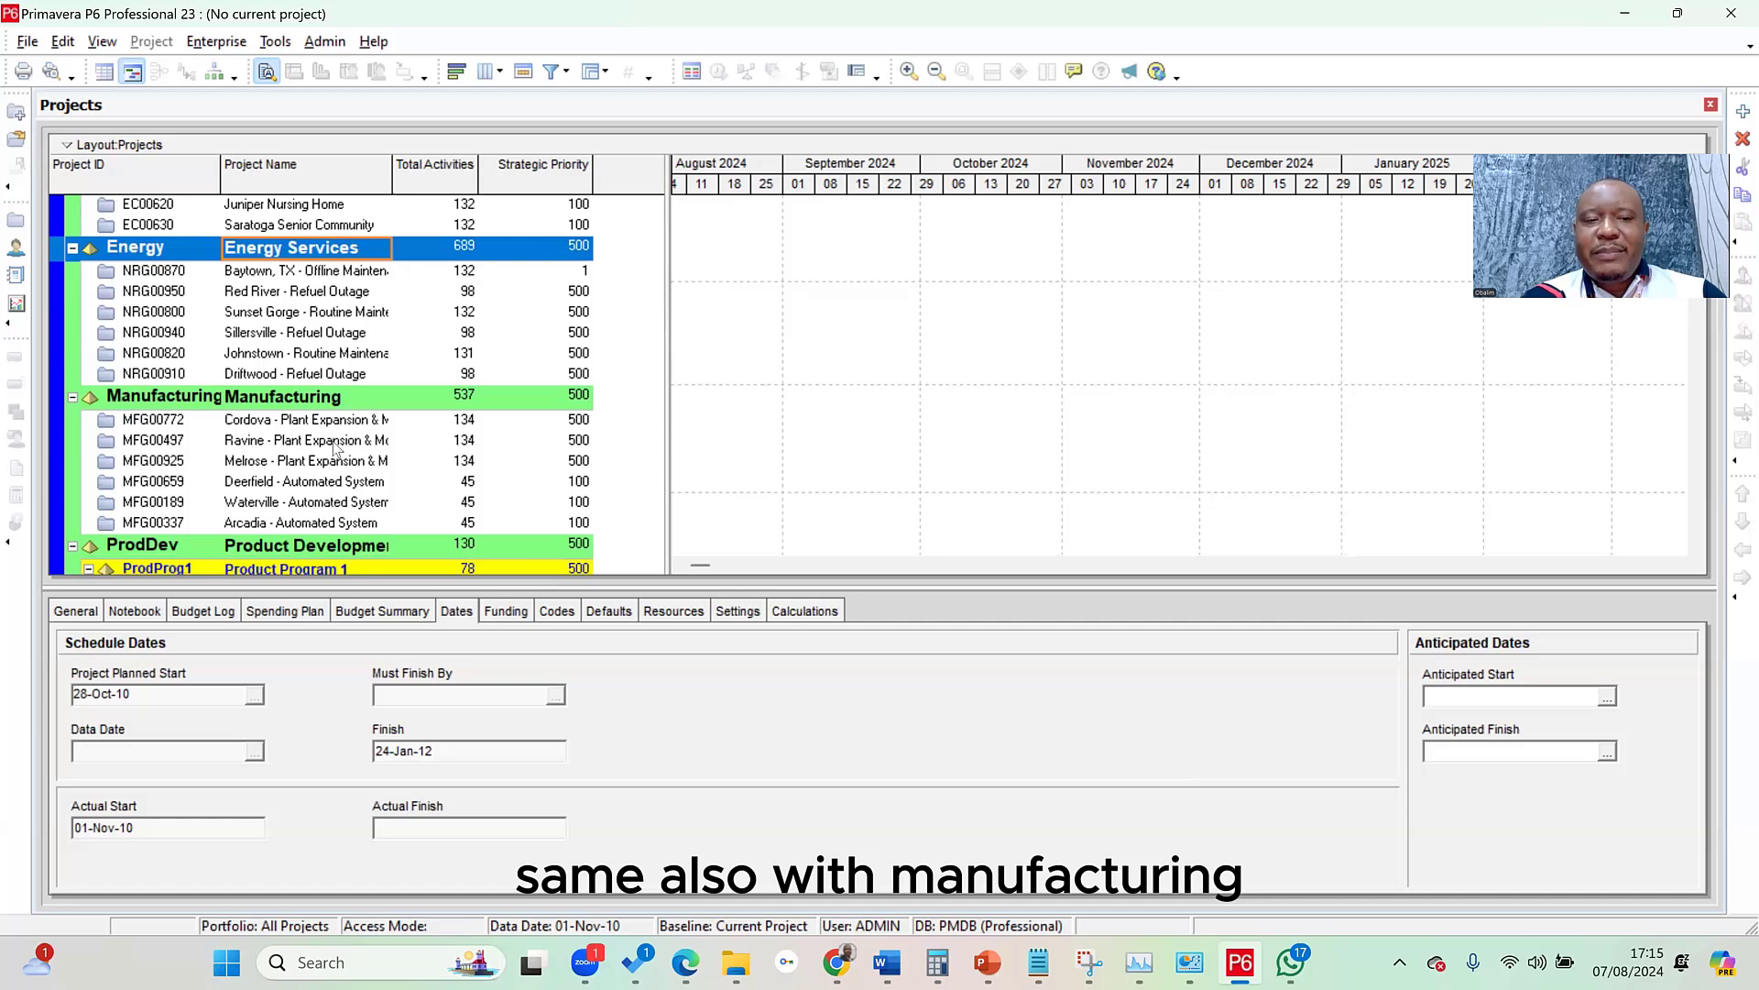
left_click(335, 446)
left_click(345, 420)
left_click(349, 462)
left_click(348, 502)
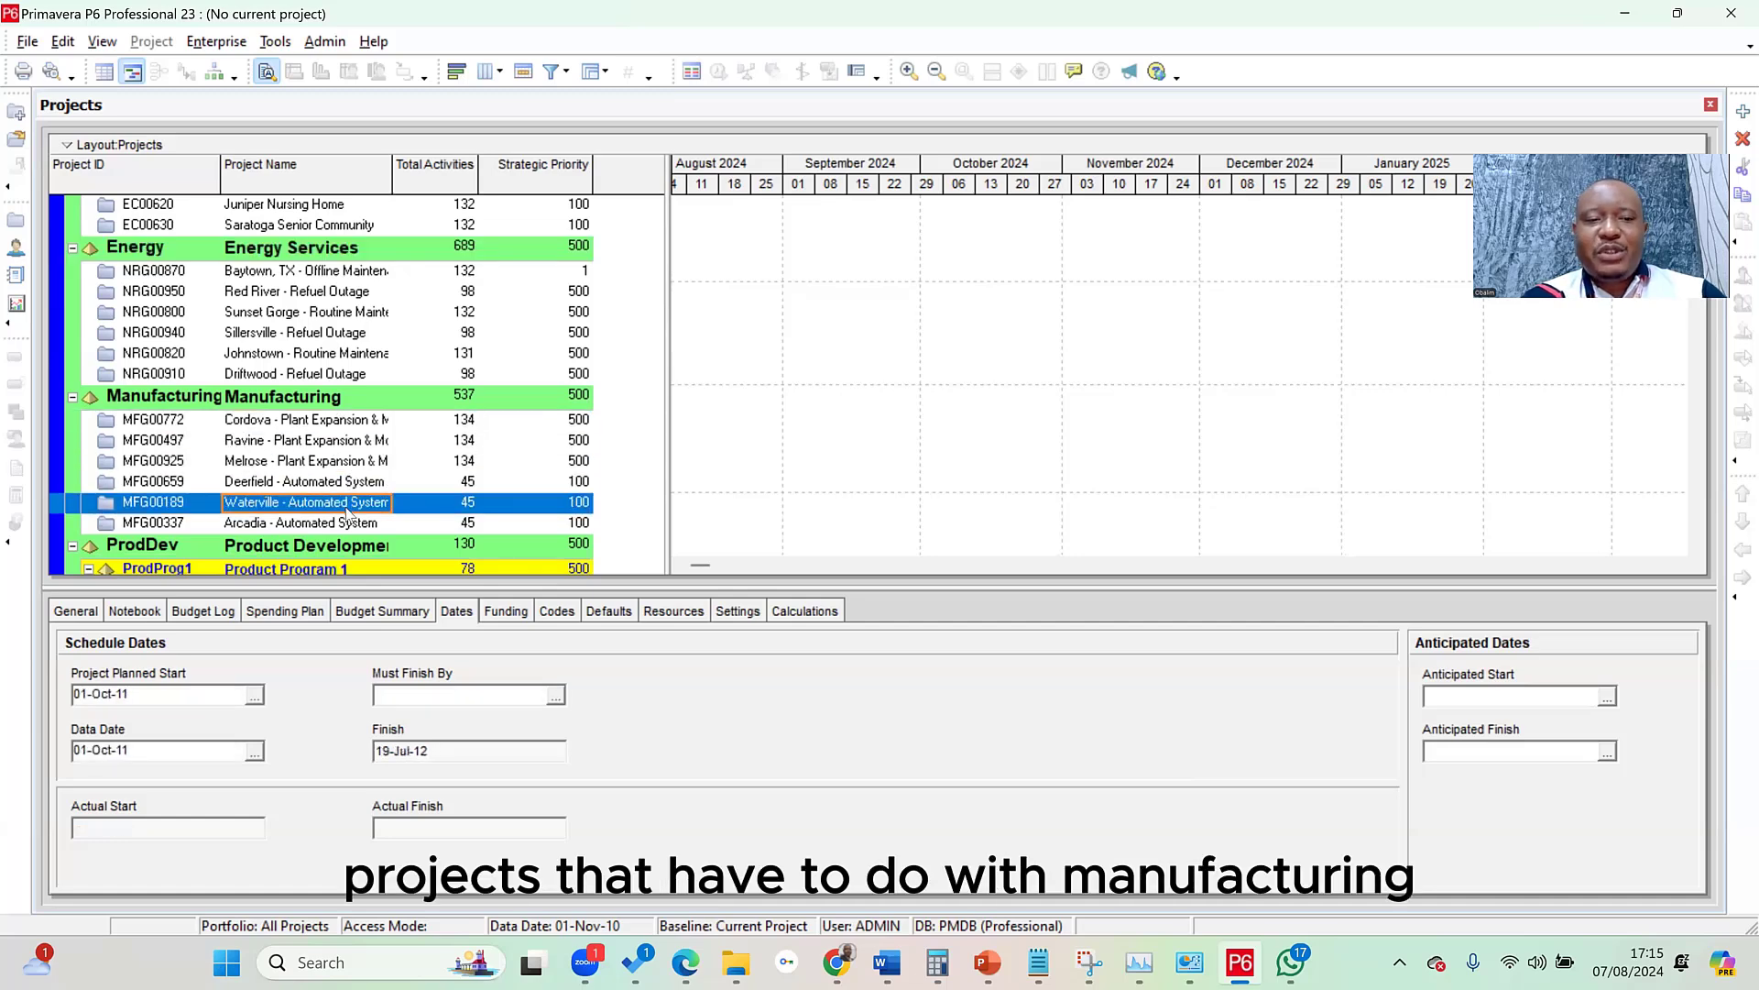
left_click(360, 403)
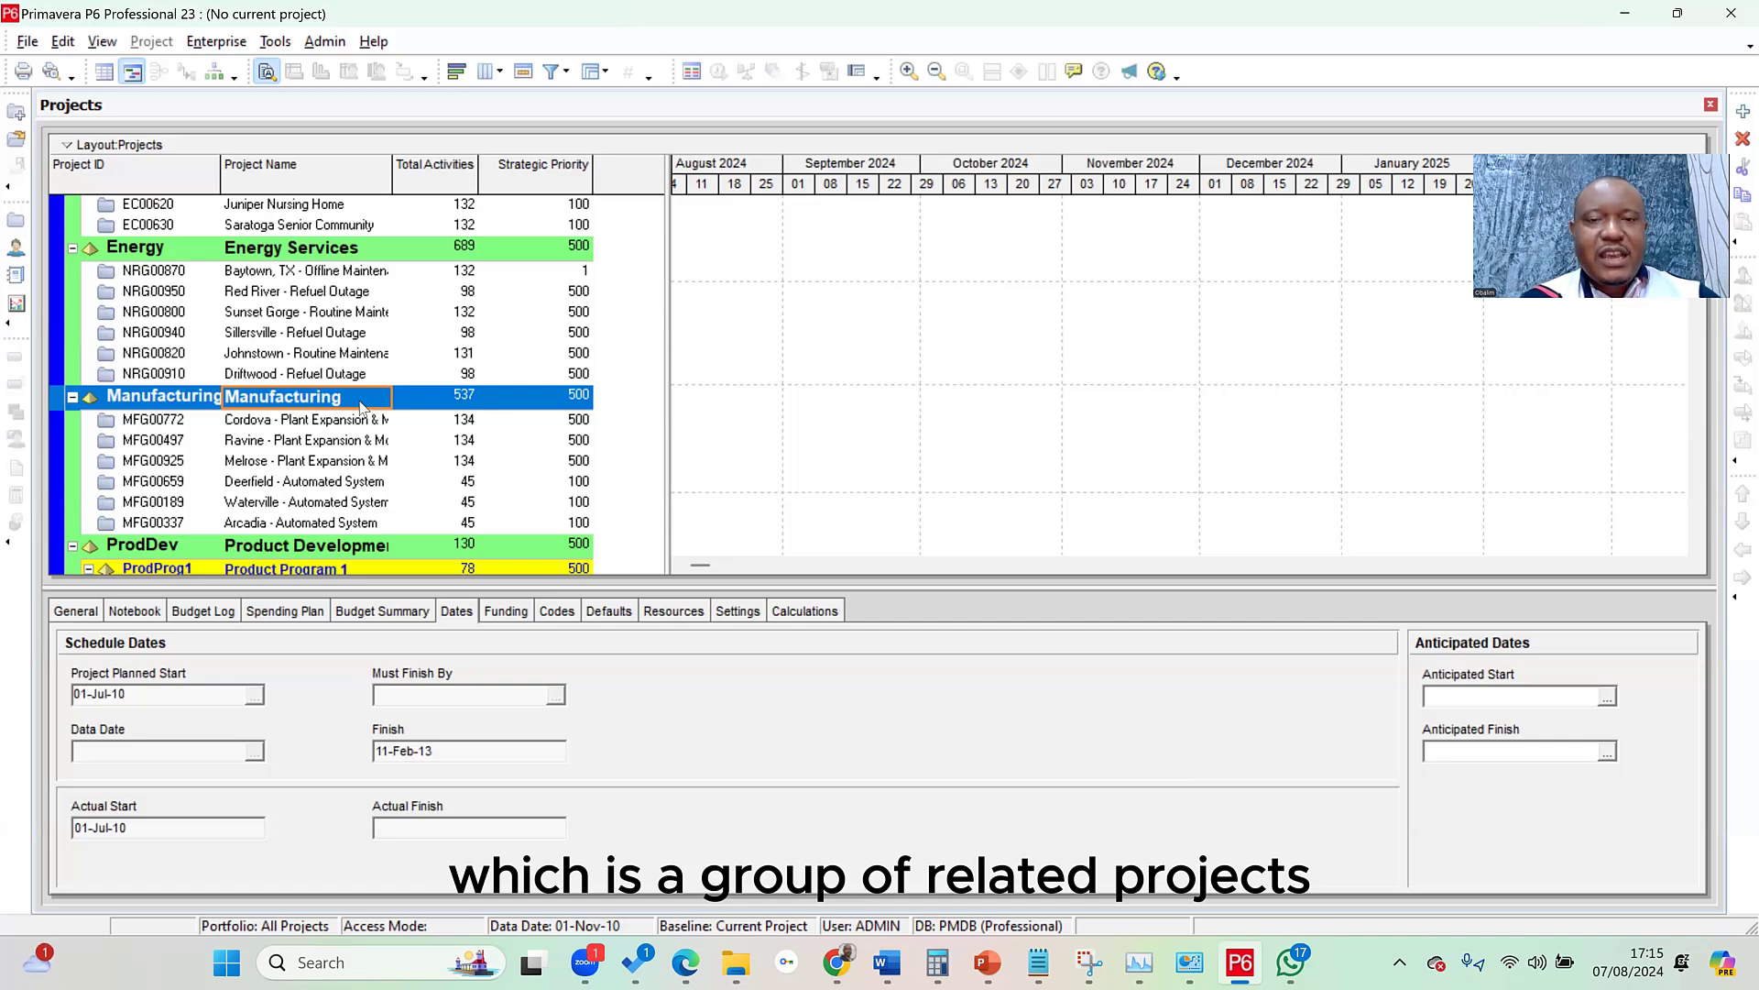
Select the E&C node under Enterprise and open the Enterprise Project Structure (EPS) editor.
scroll(362, 408, "up", 2)
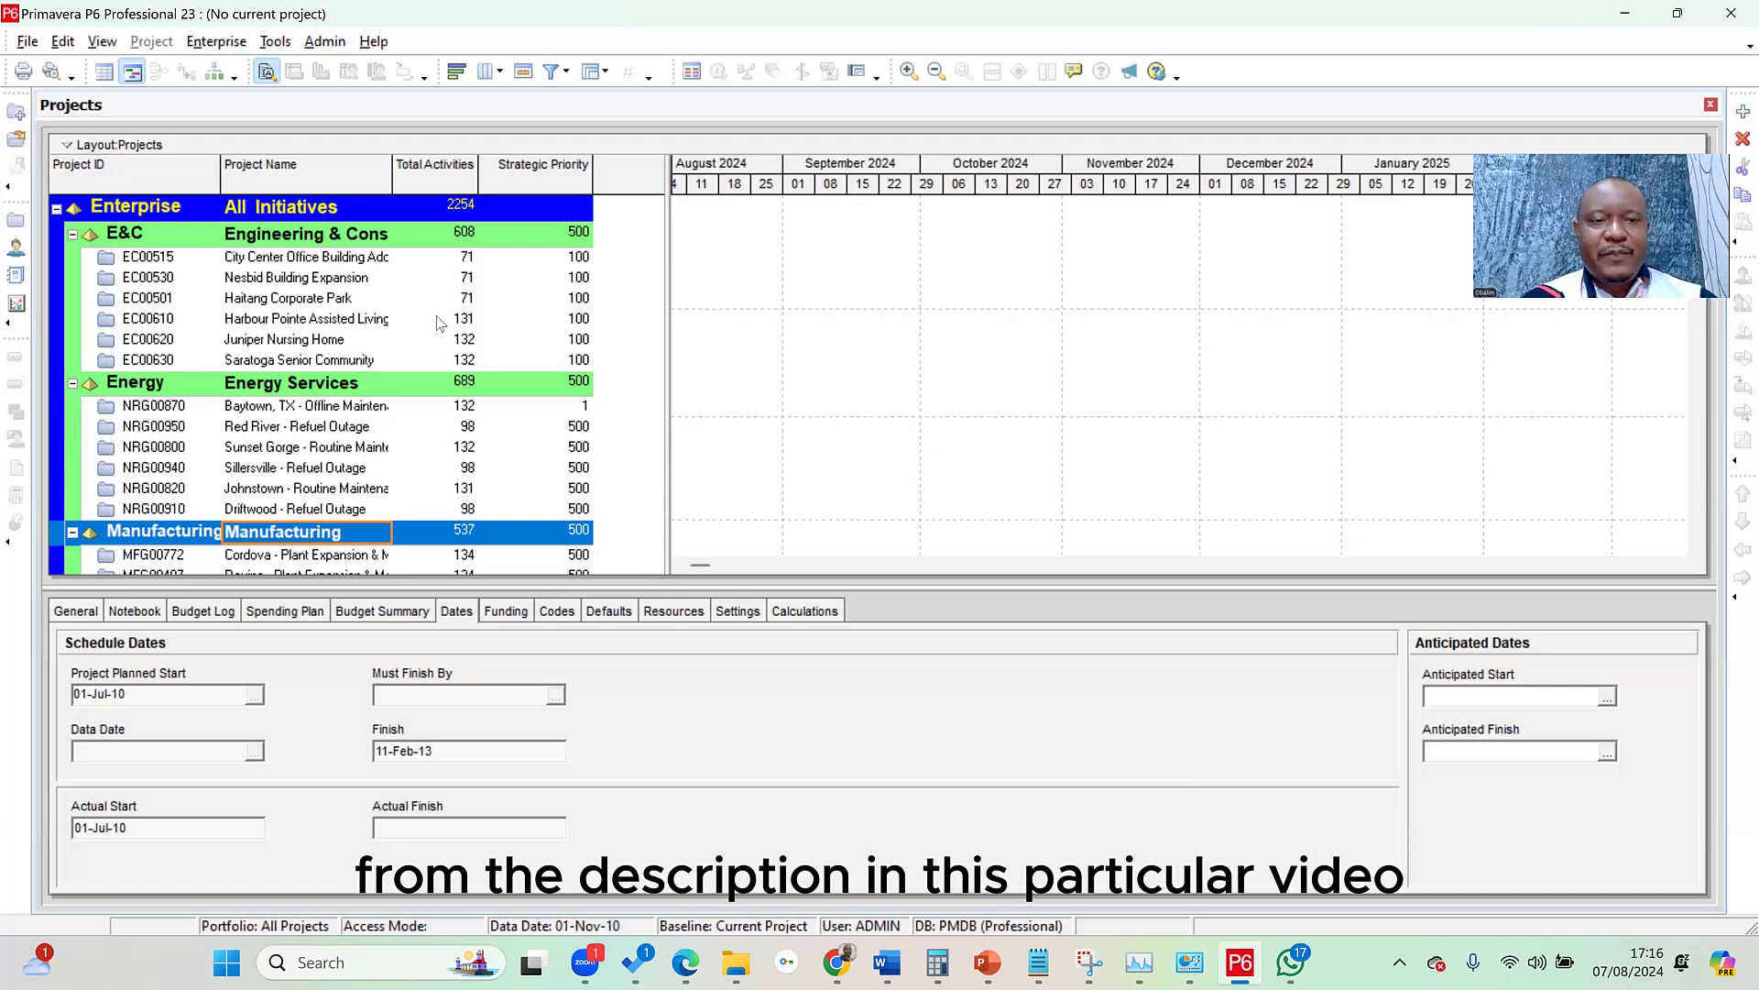
left_click(331, 212)
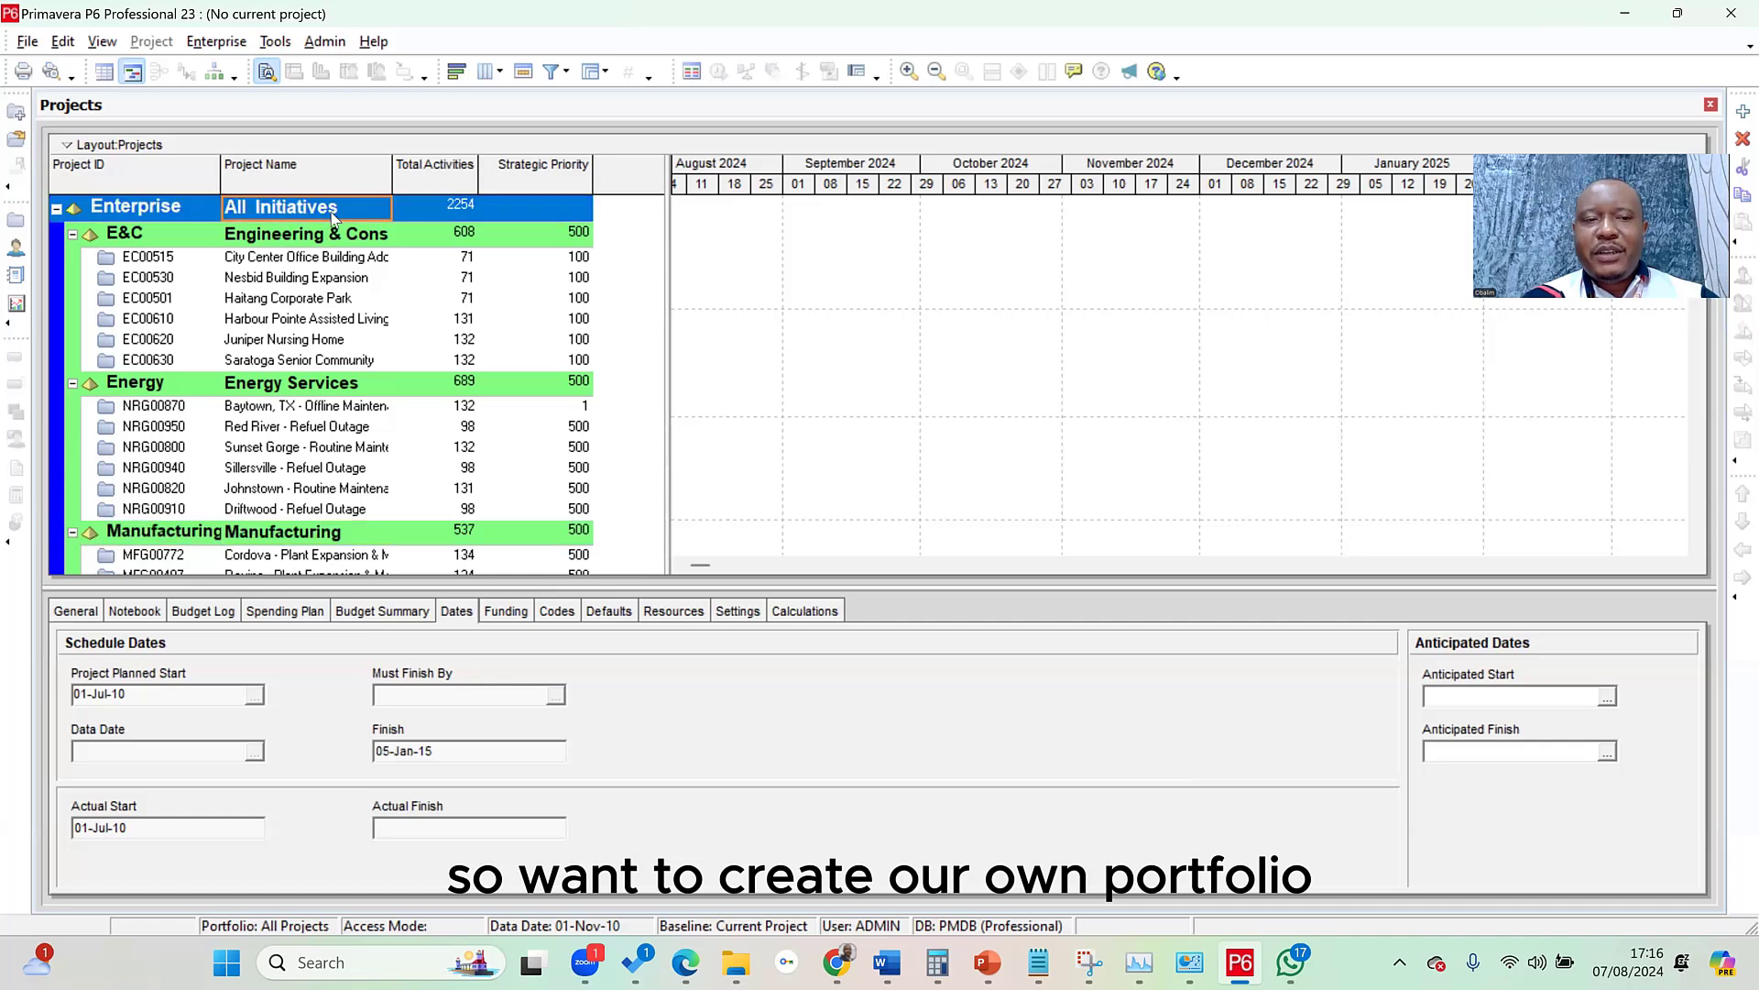
left_click(337, 237)
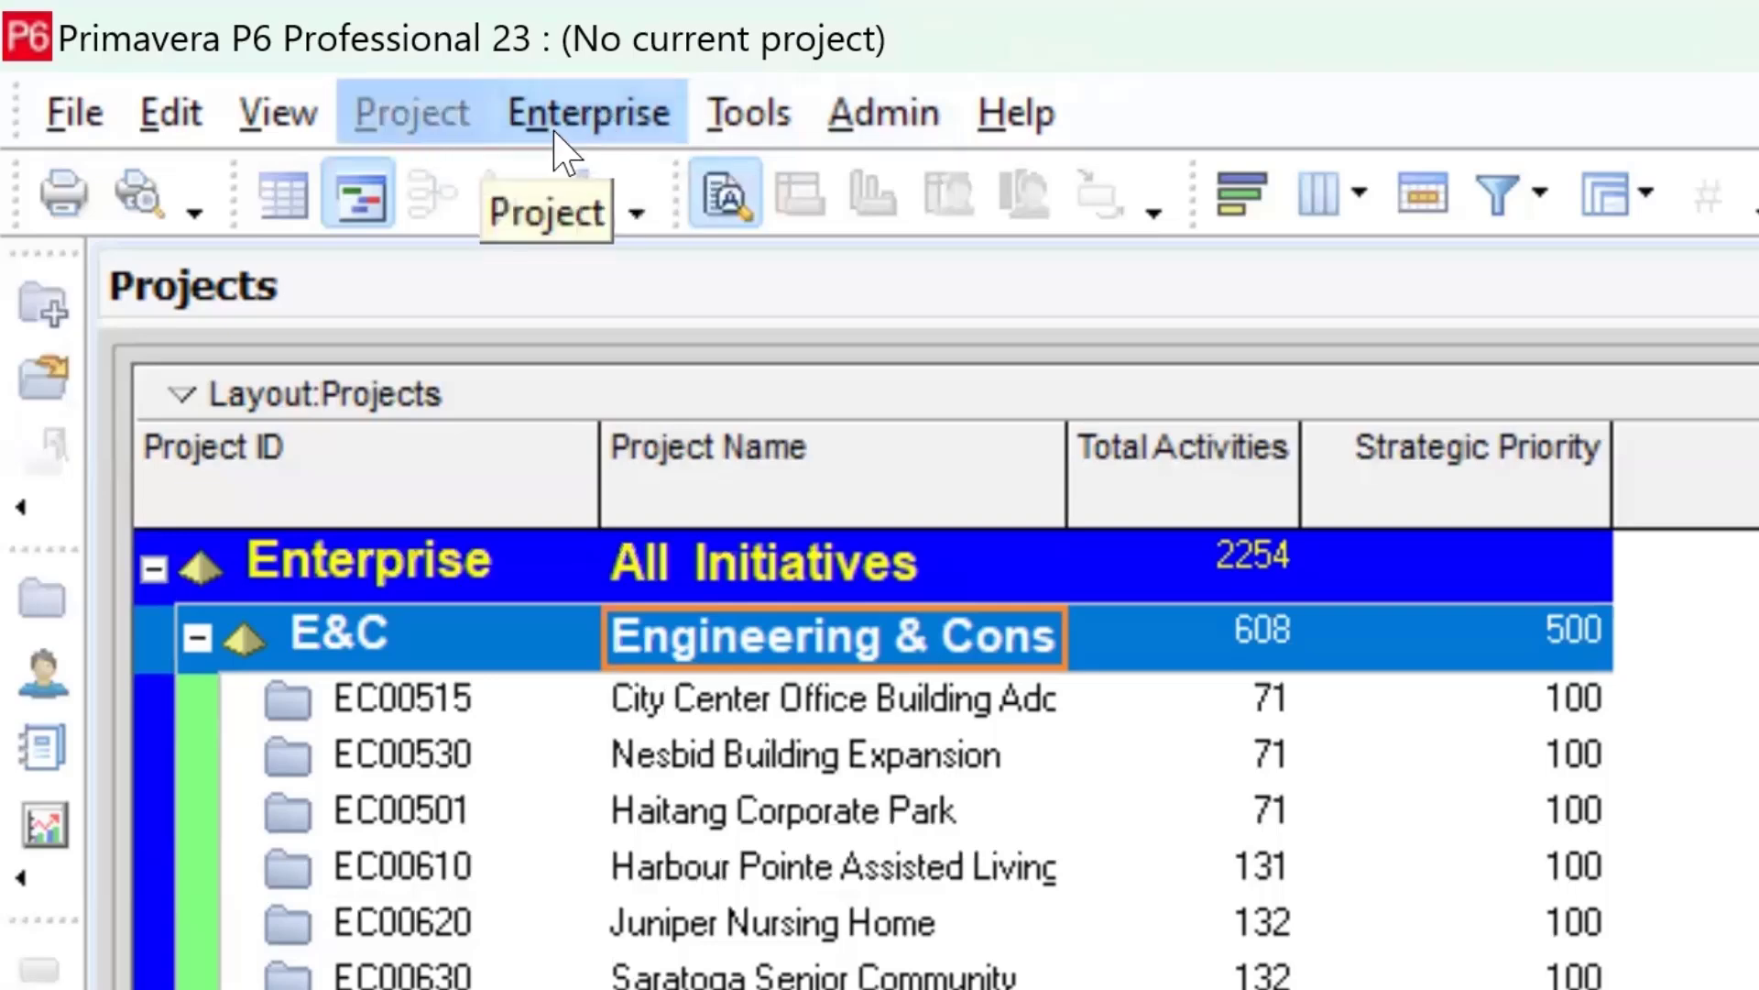
left_click(591, 117)
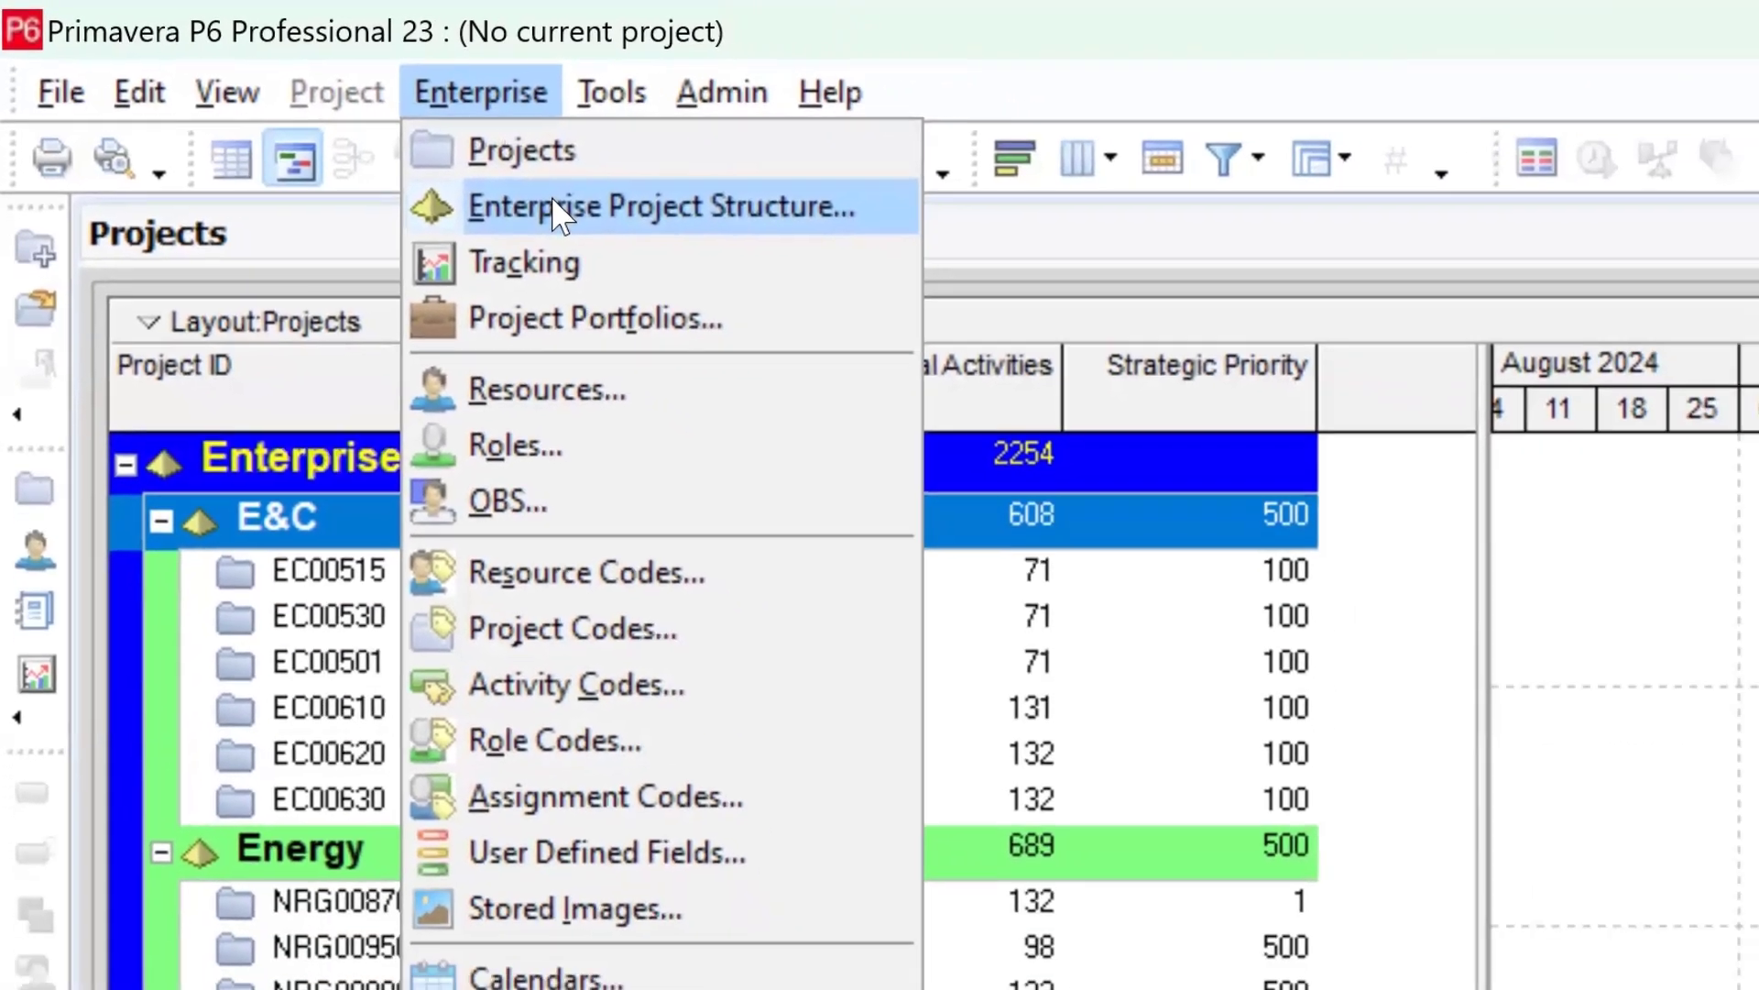
left_click(669, 255)
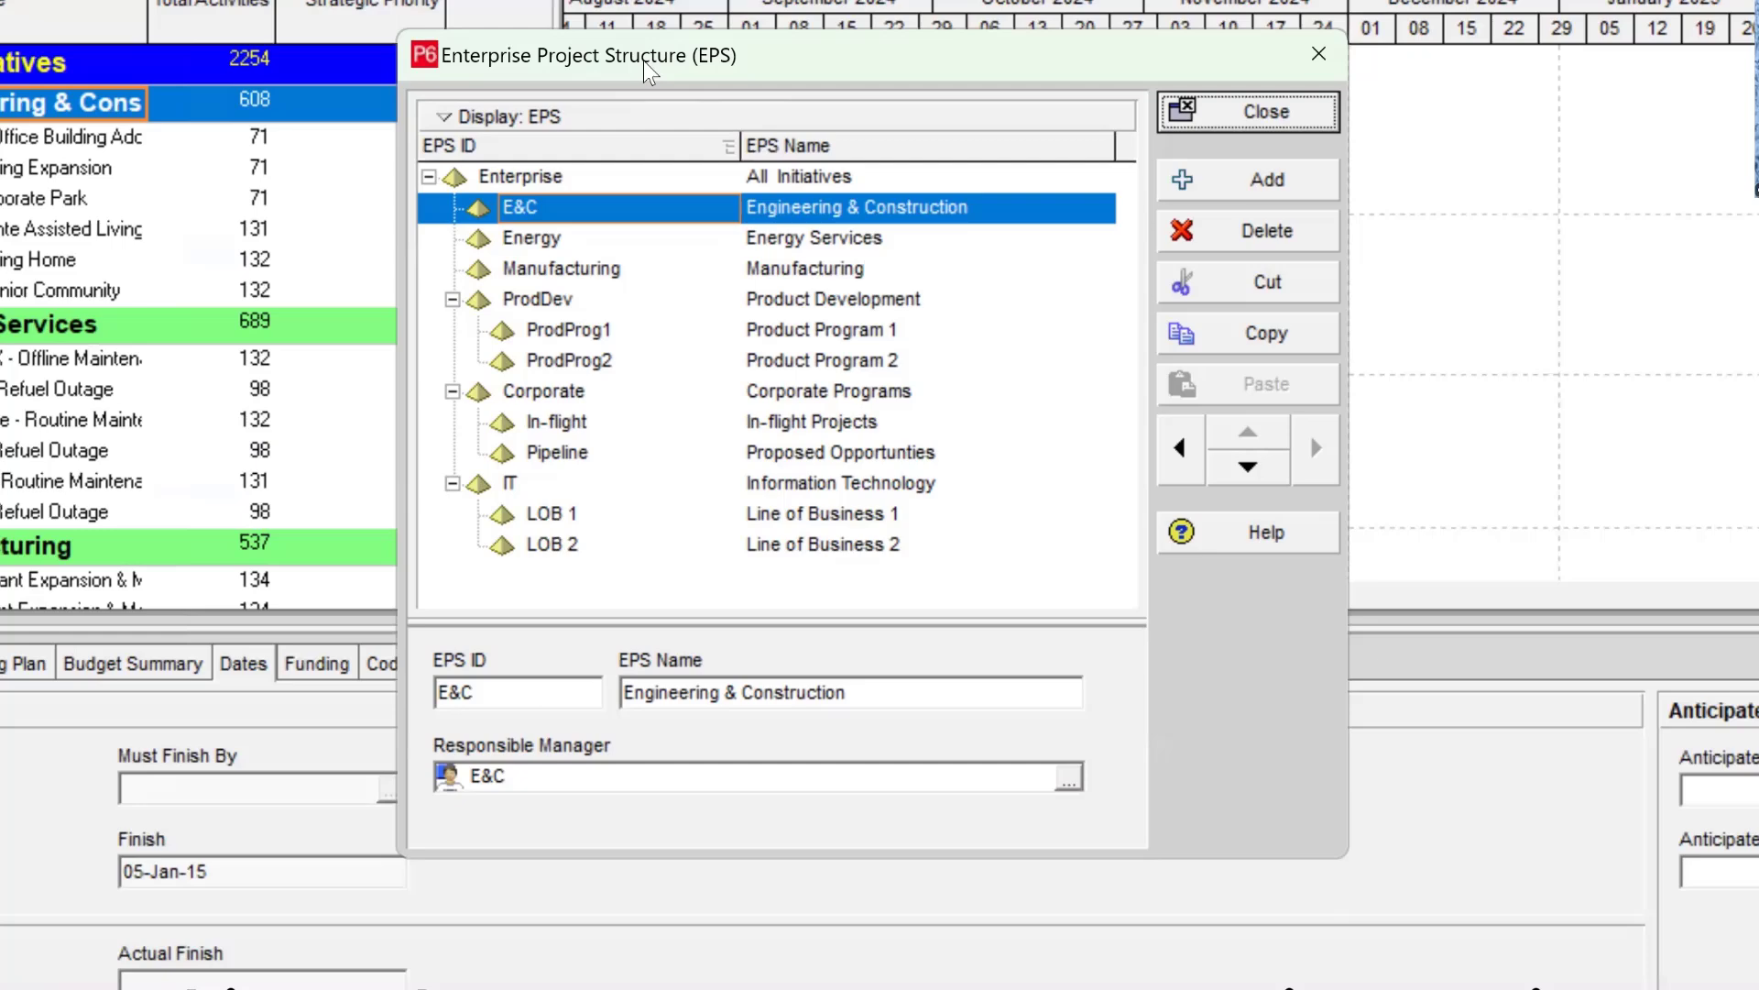
Add a new EPS element under Enterprise and copy the portfolio title "Ciel Portfolio" from the instructions in the Community Health Project Word document.
left_click(1264, 187)
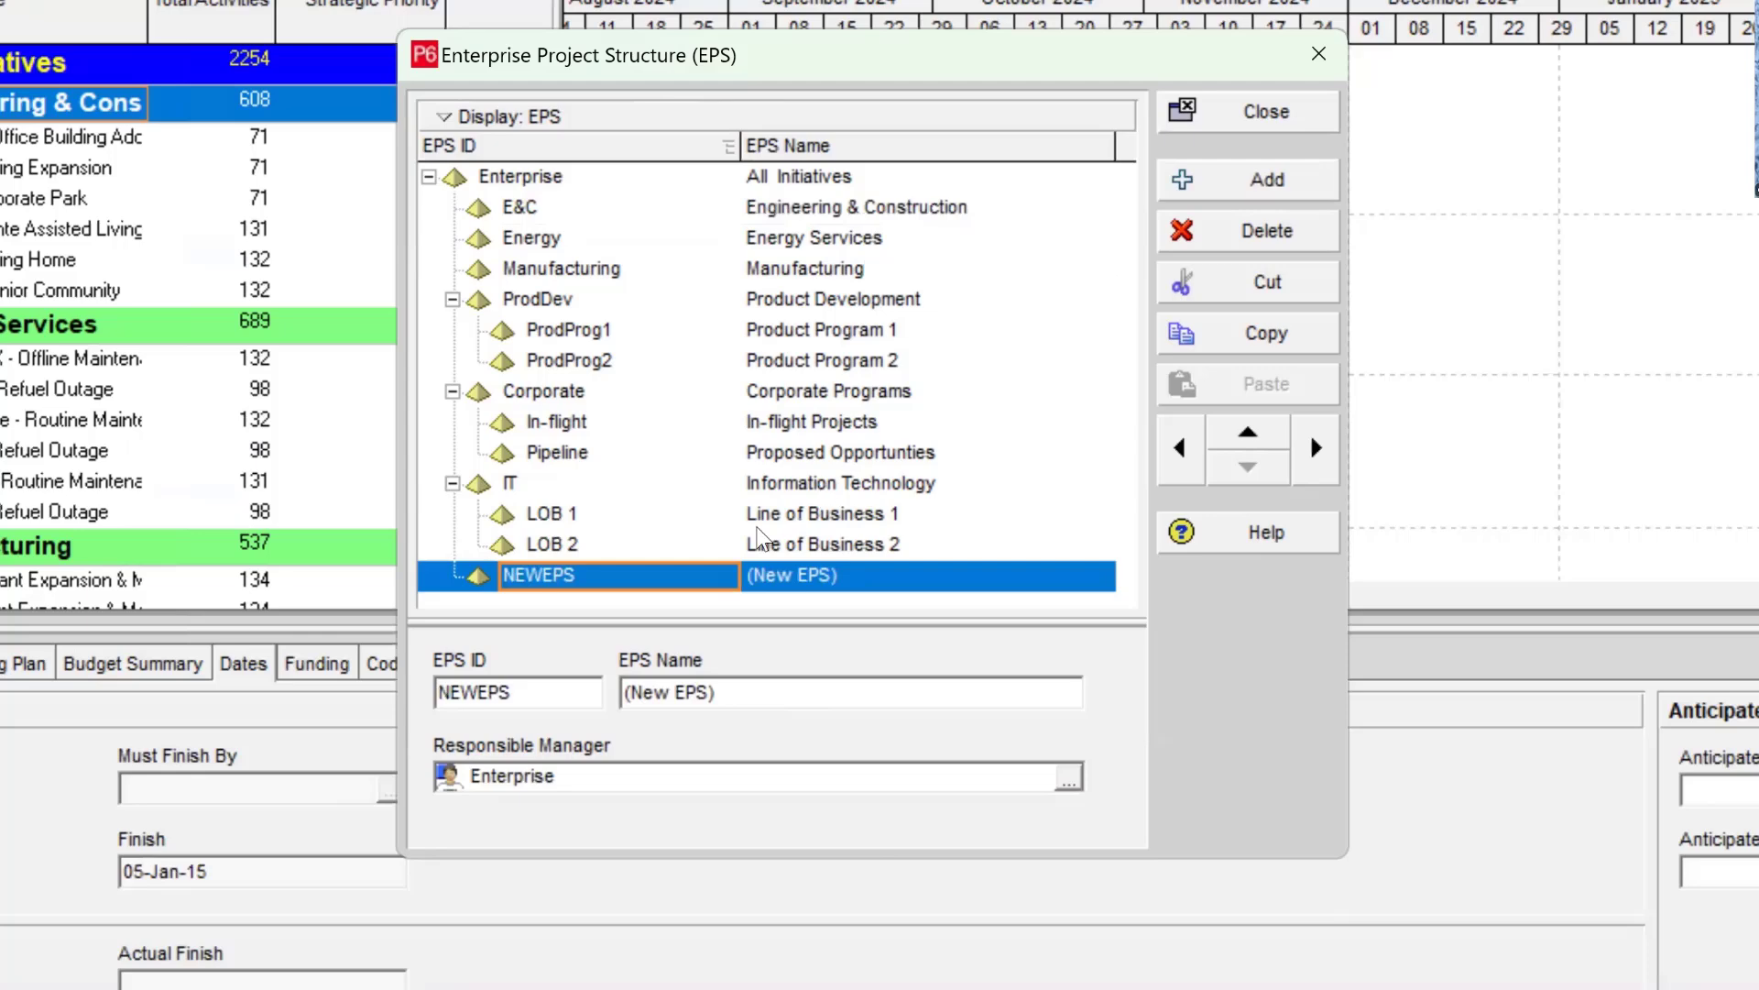
left_click(597, 575)
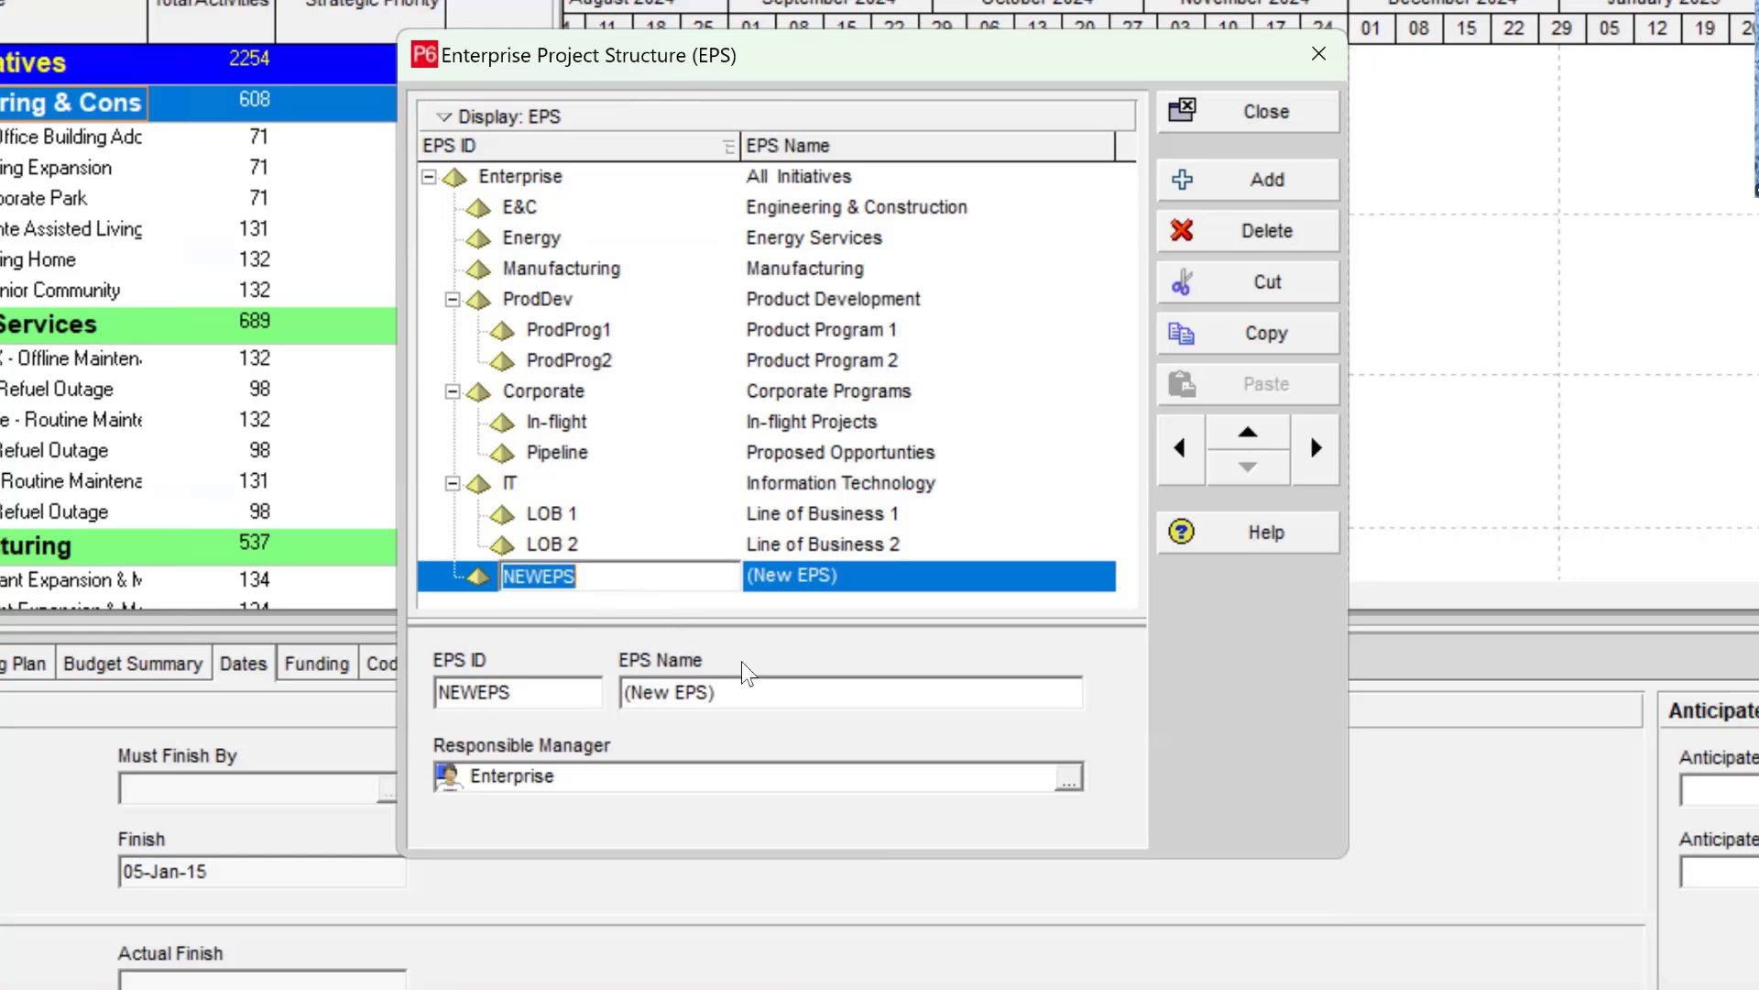
mouse_move(881, 988)
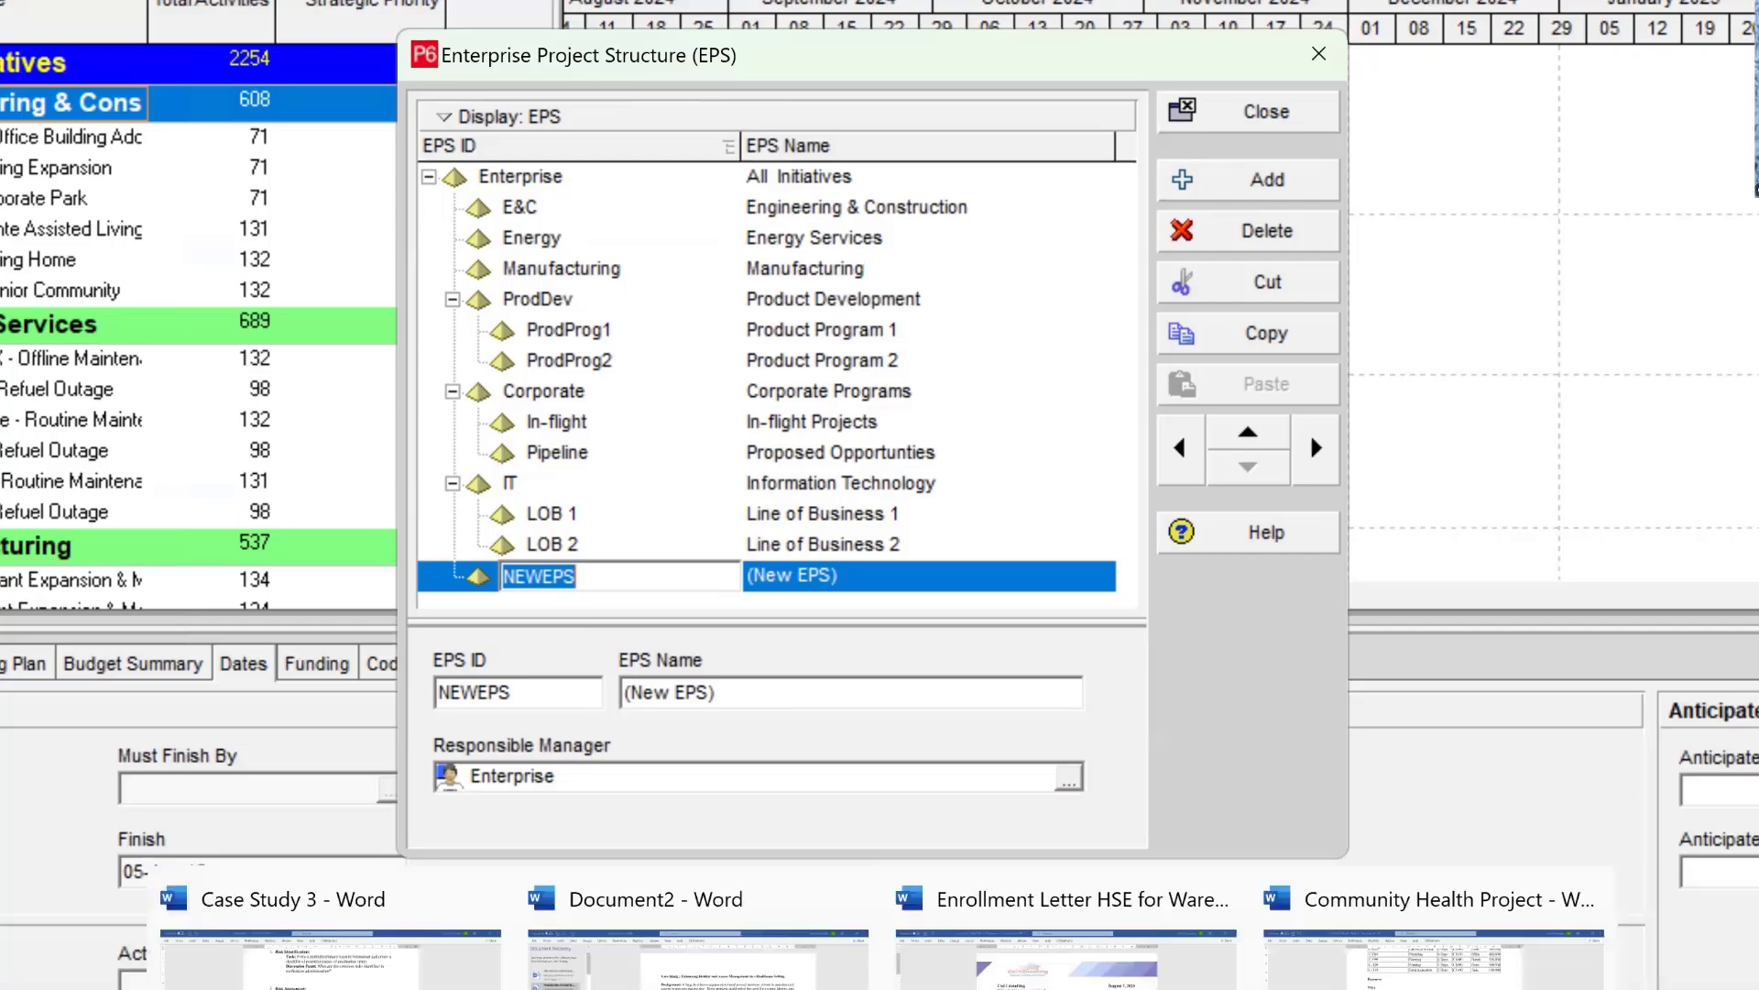
left_click(1239, 944)
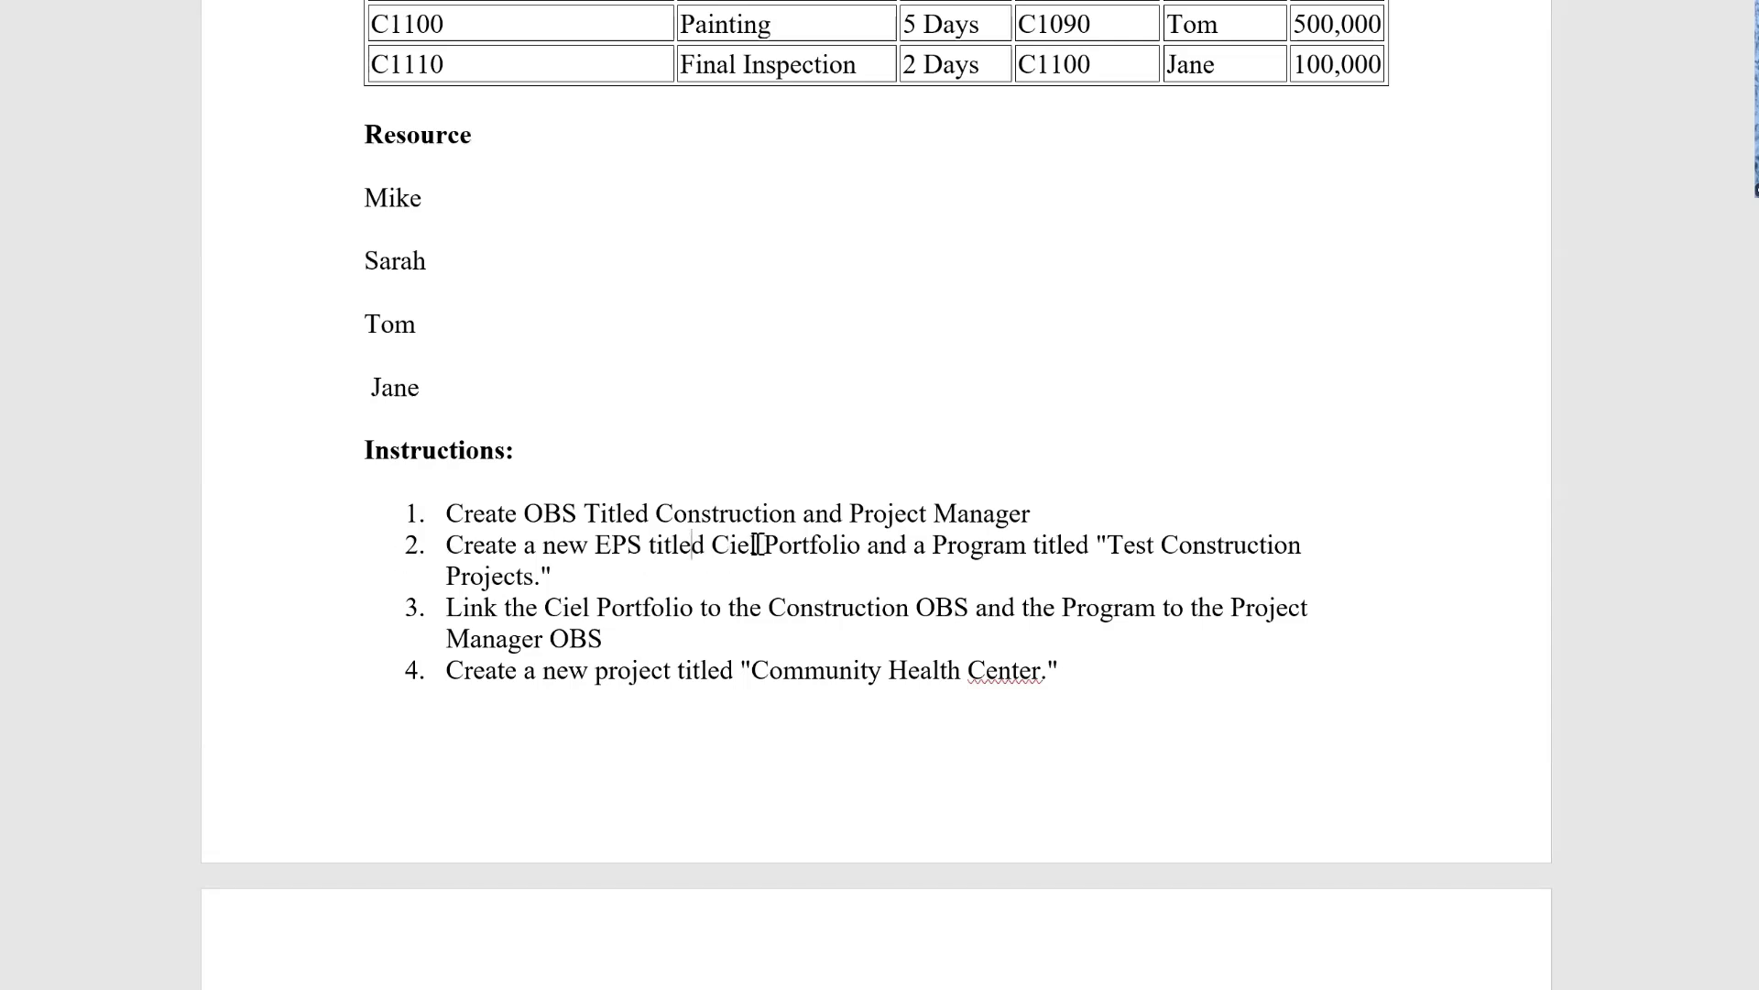
left_click(611, 547)
left_click_drag(715, 550, 824, 548)
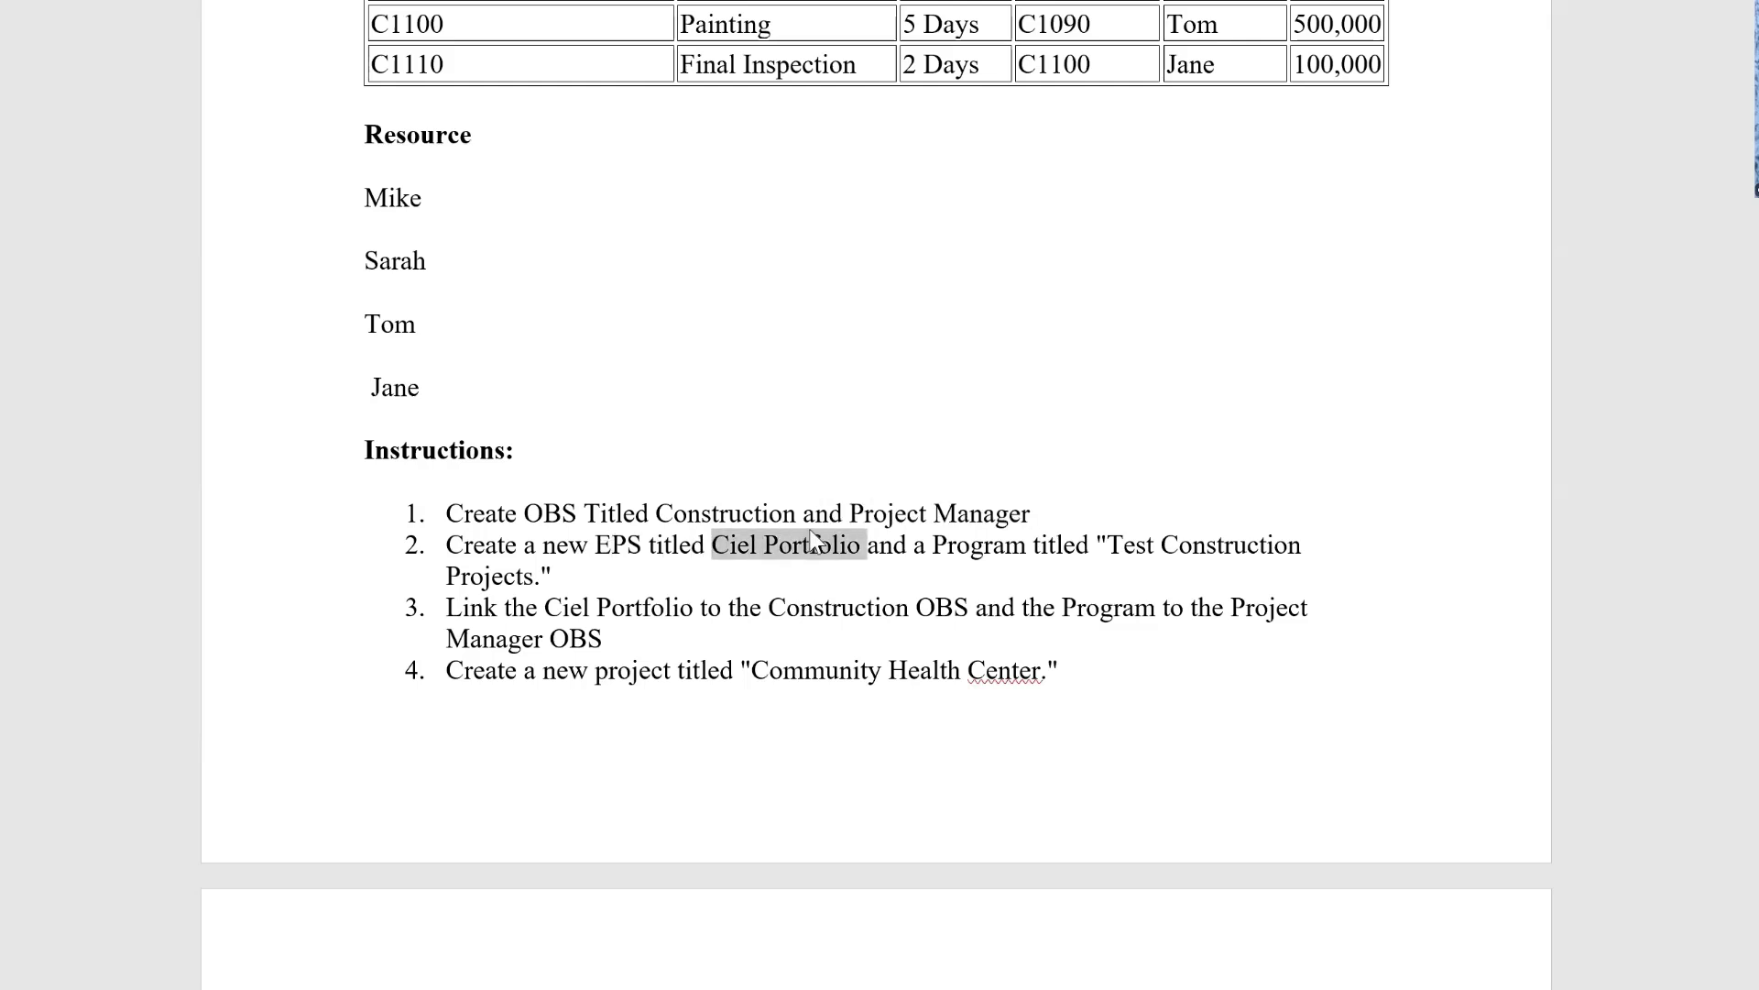
left_click(1329, 935)
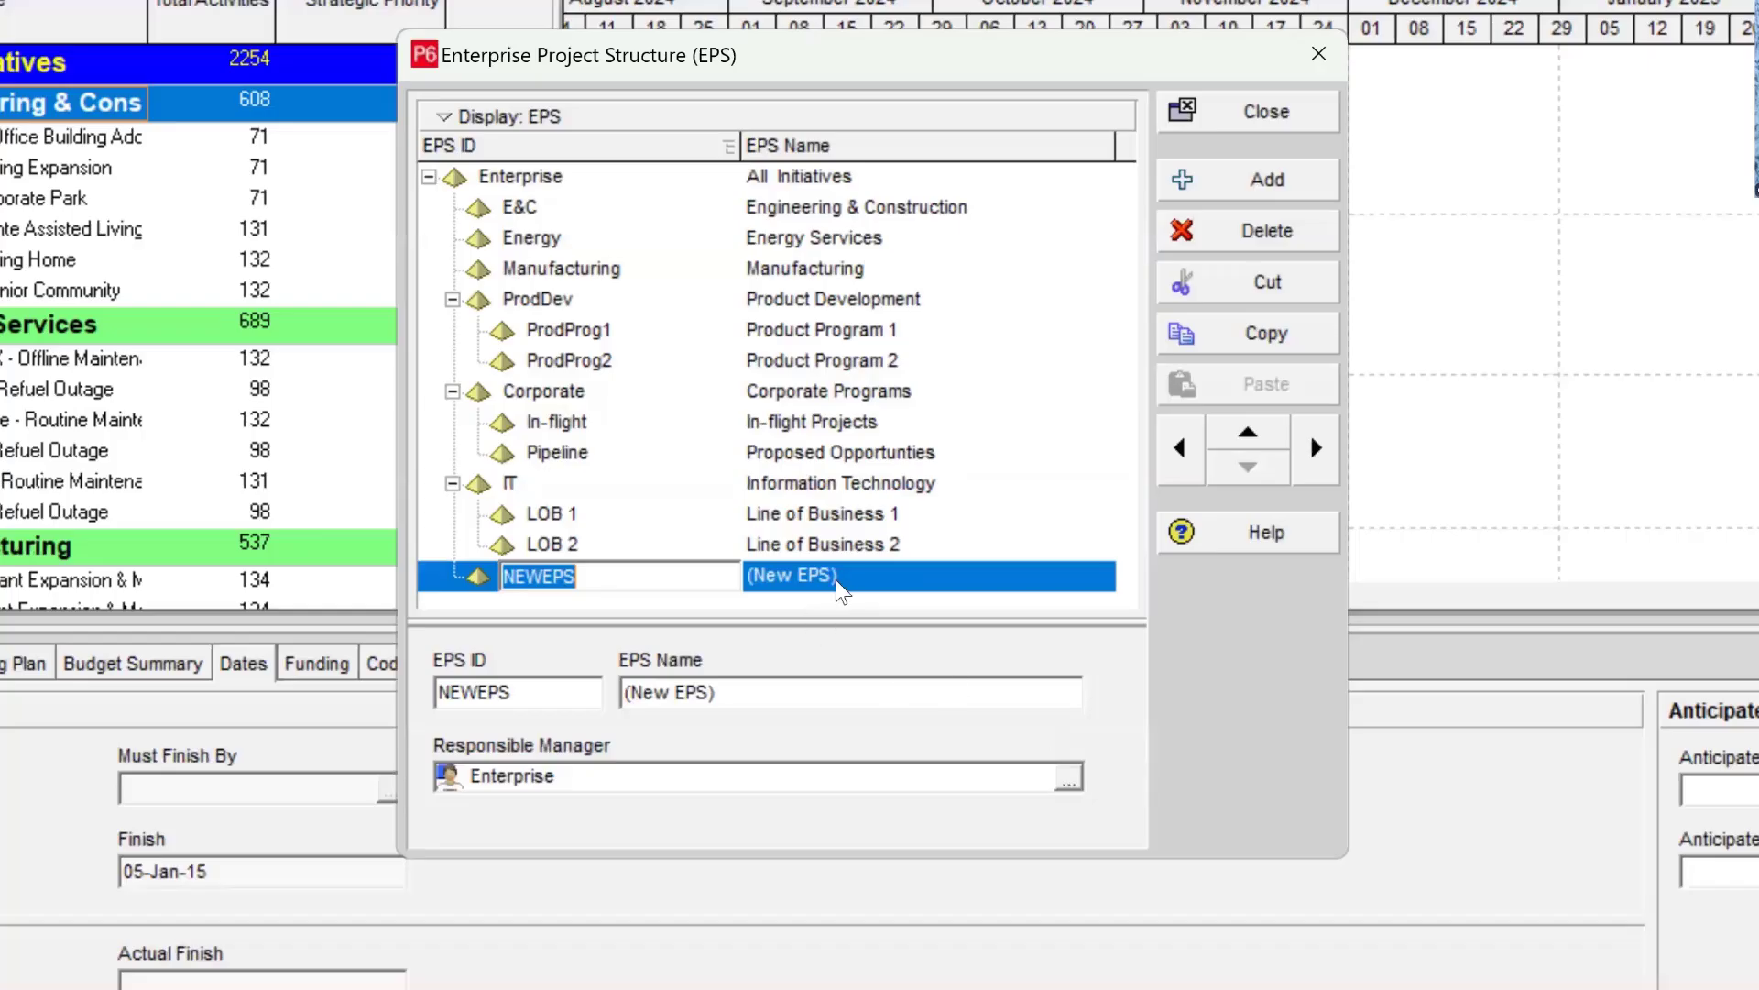
Name the new EPS element Ciel Portfolio with the ID CP, and move it to the top level above Enterprise.
key("Tab")
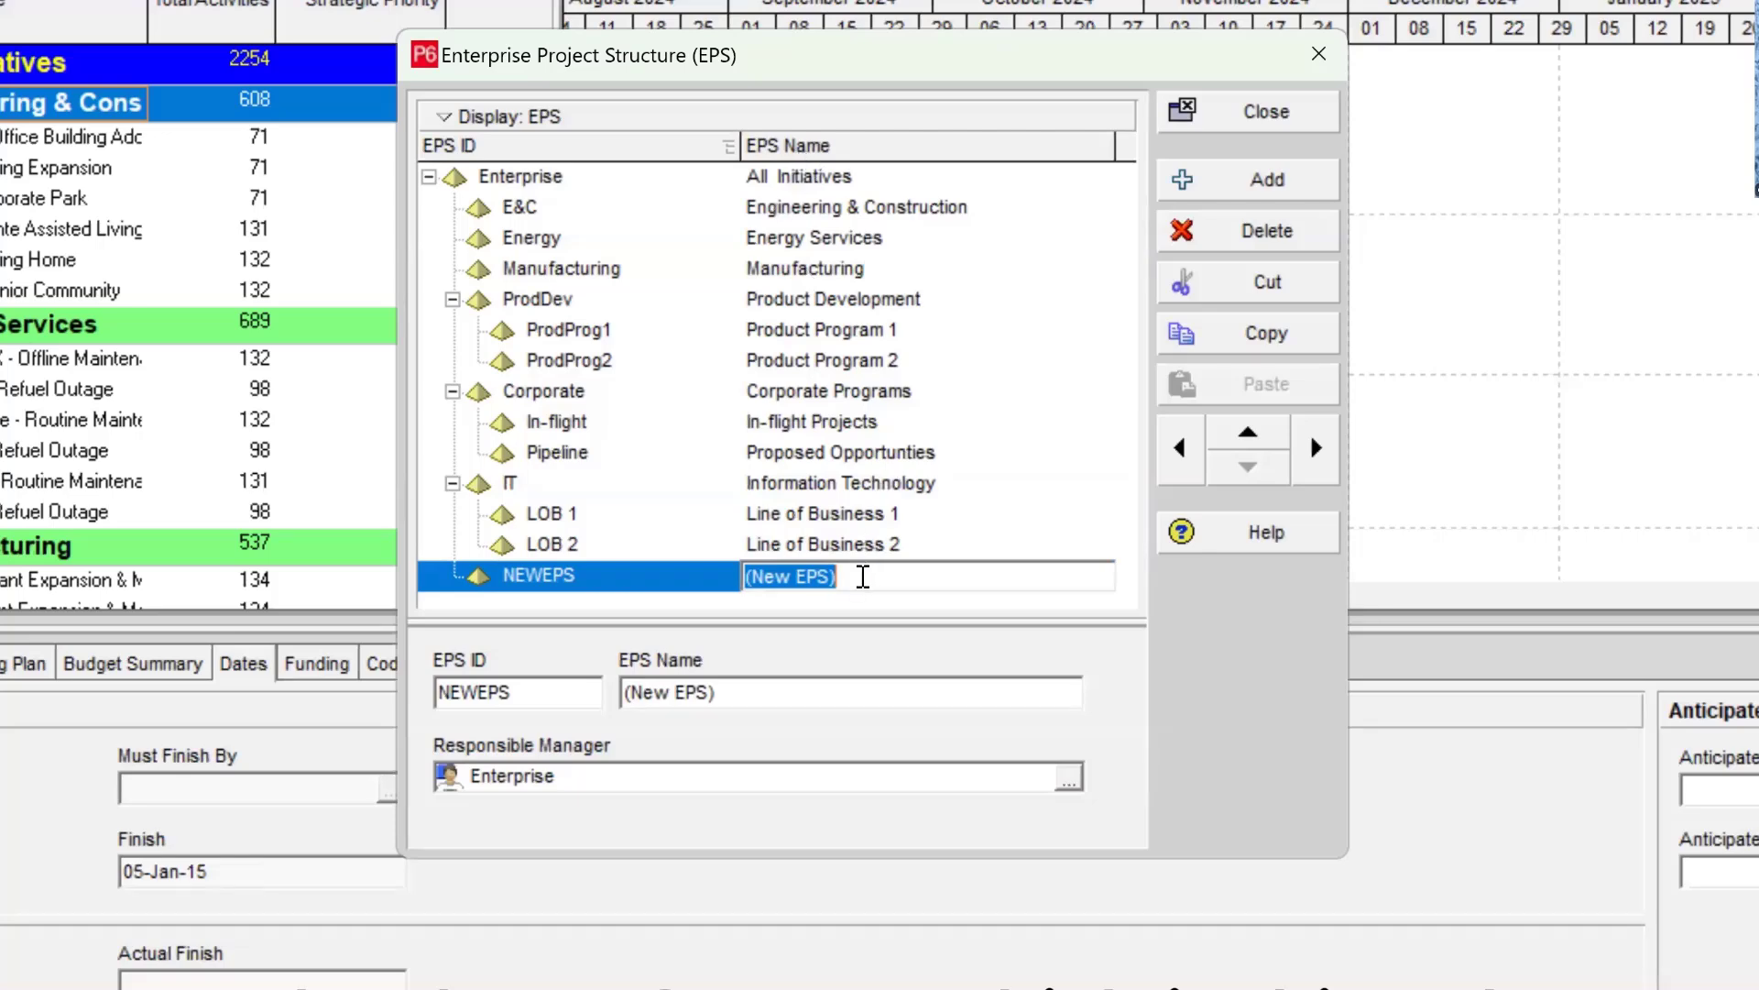
type("Ciel Portfolio")
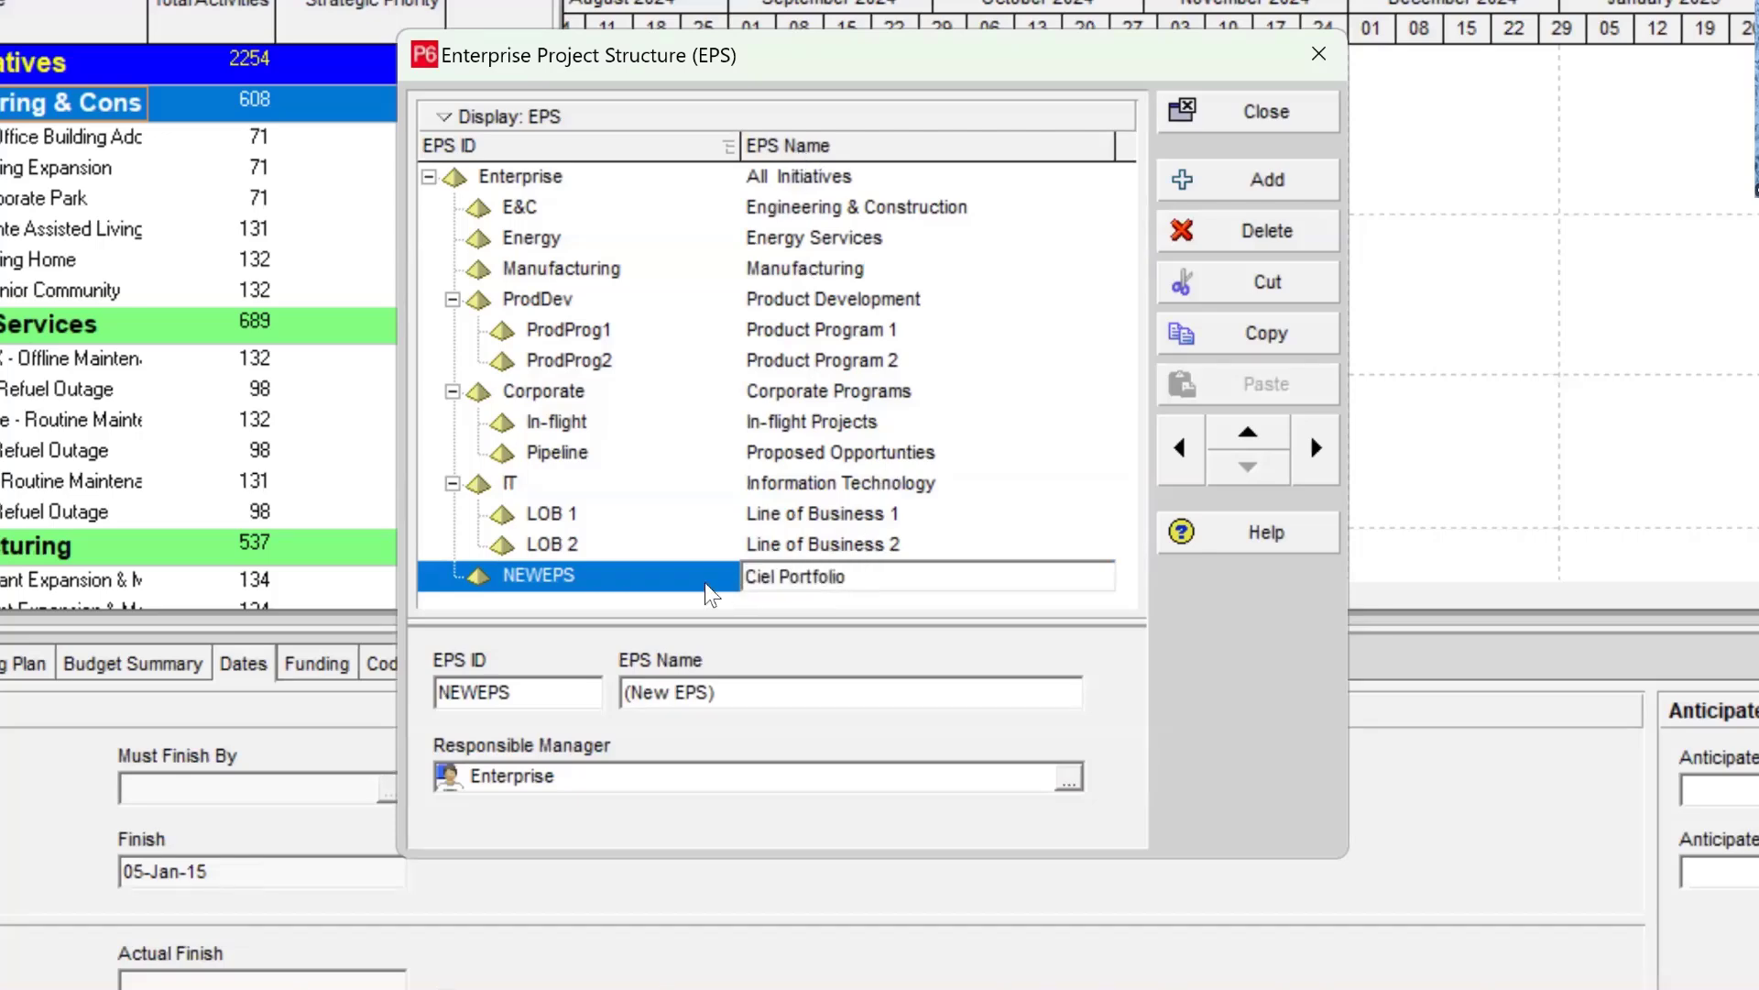
key("Return")
left_click(667, 575)
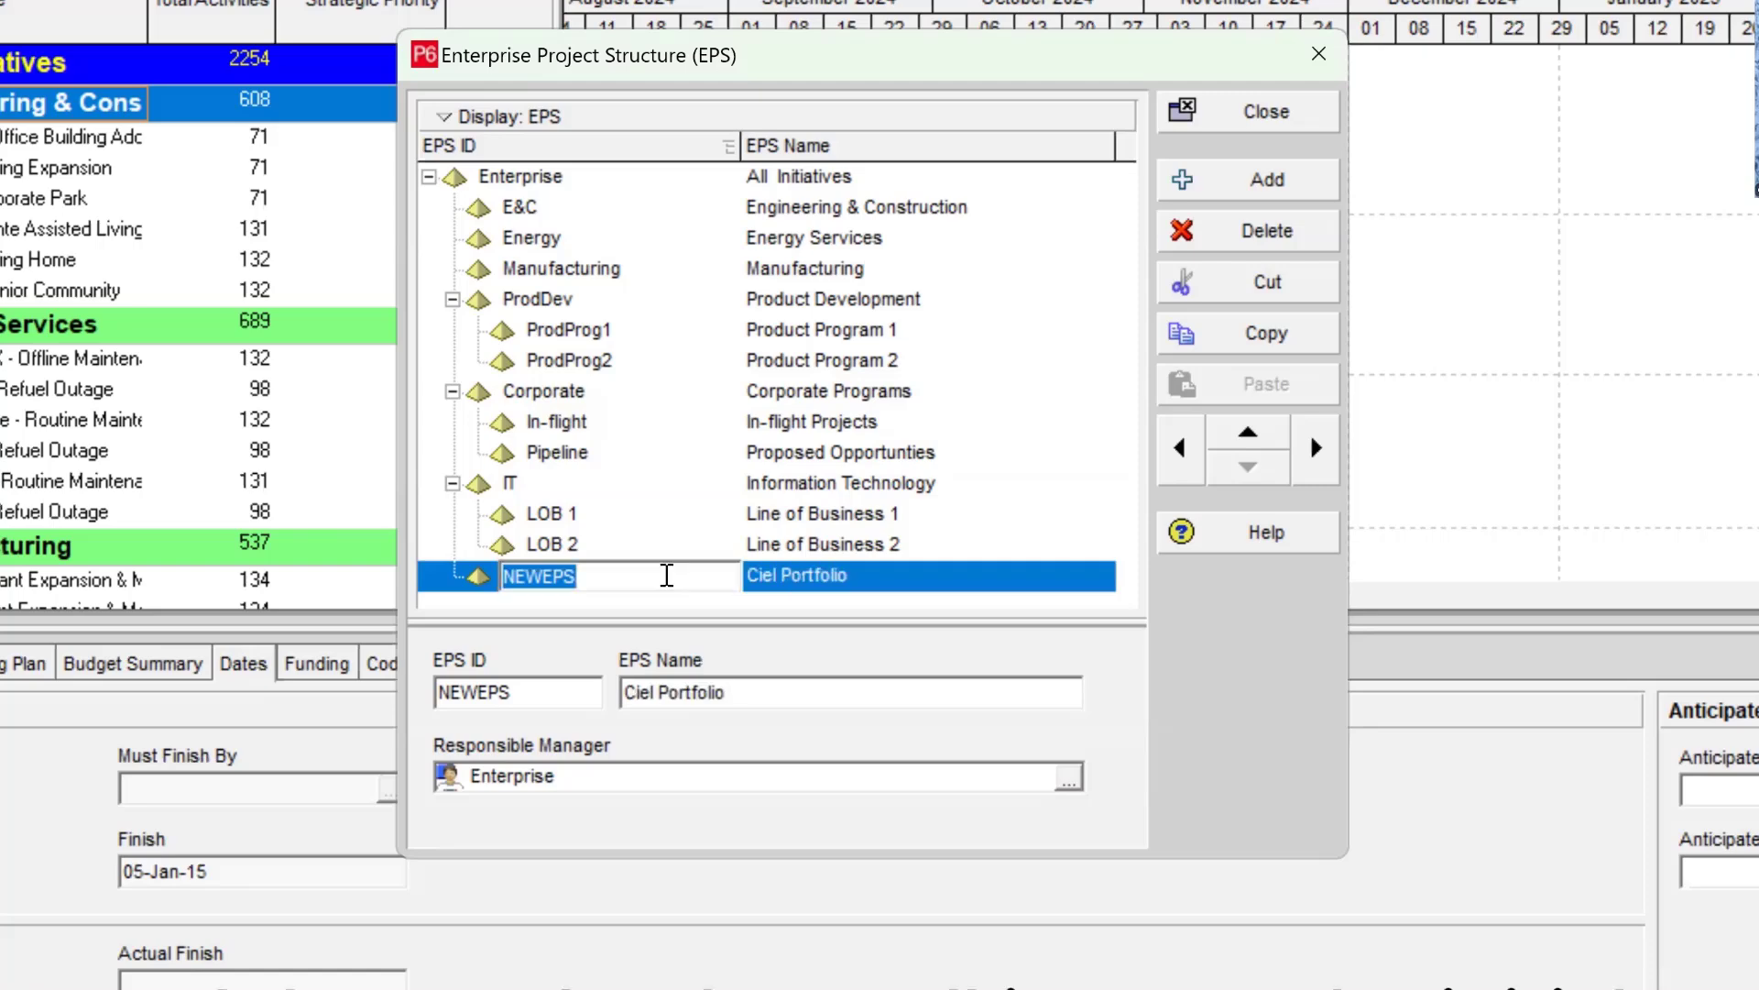
type("CP")
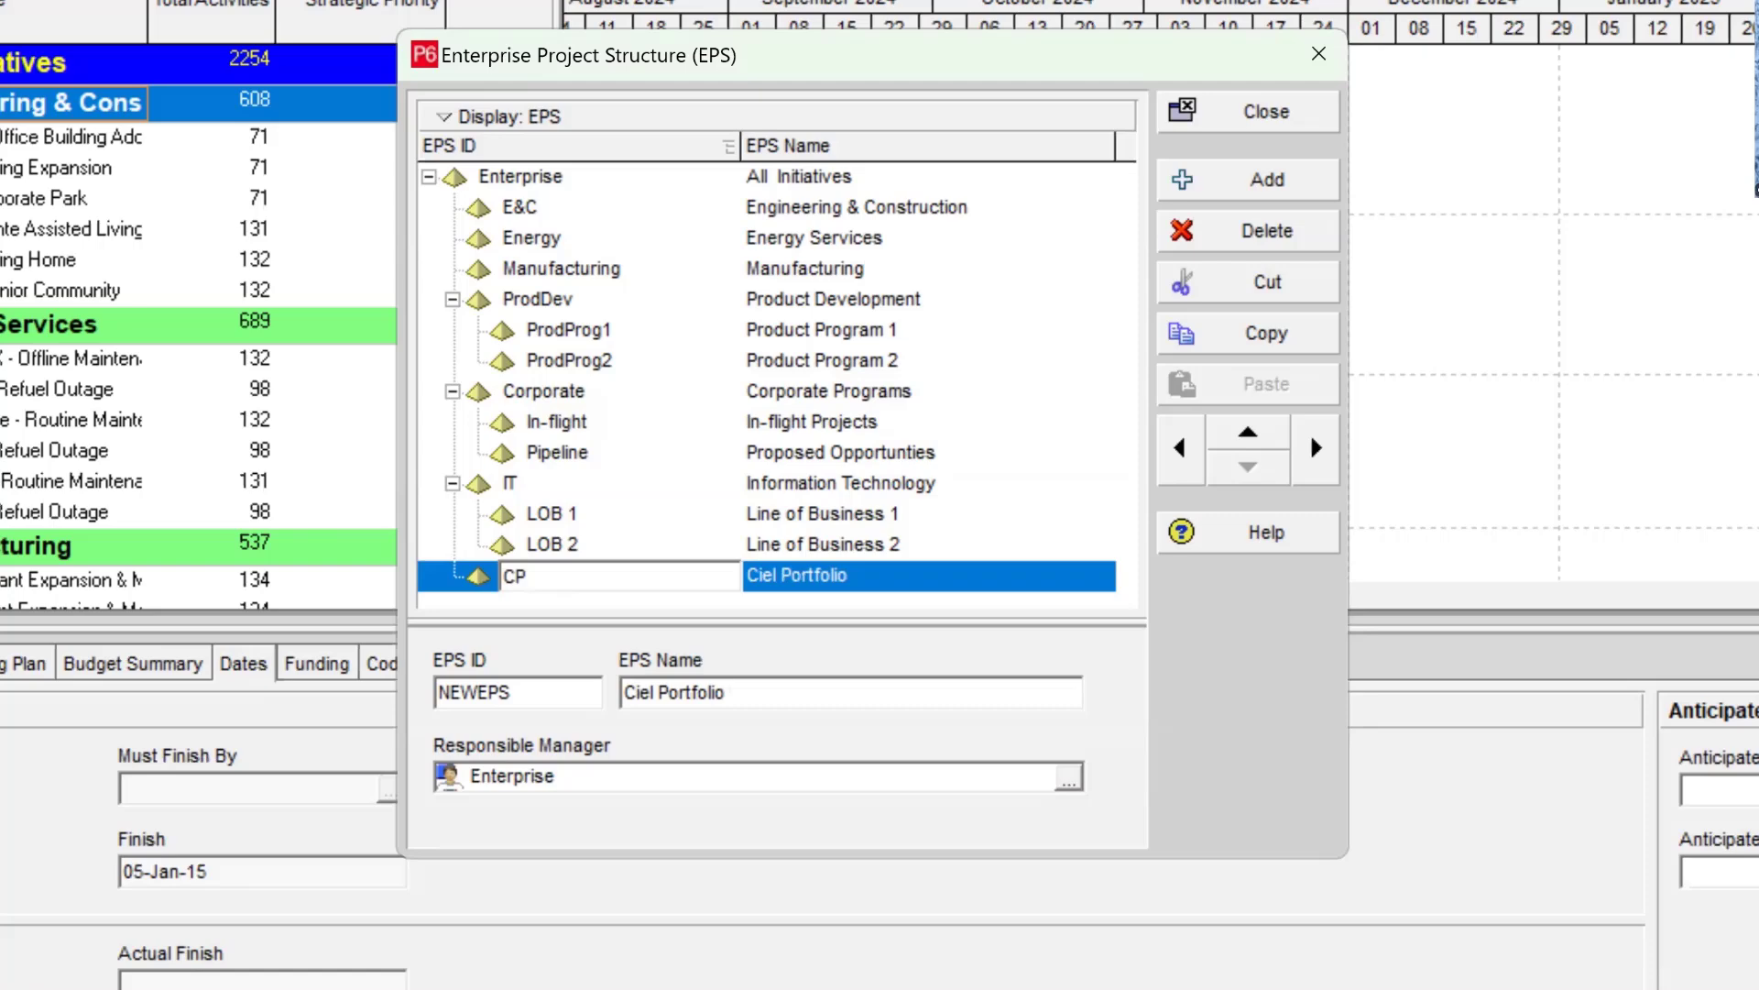
key("Return")
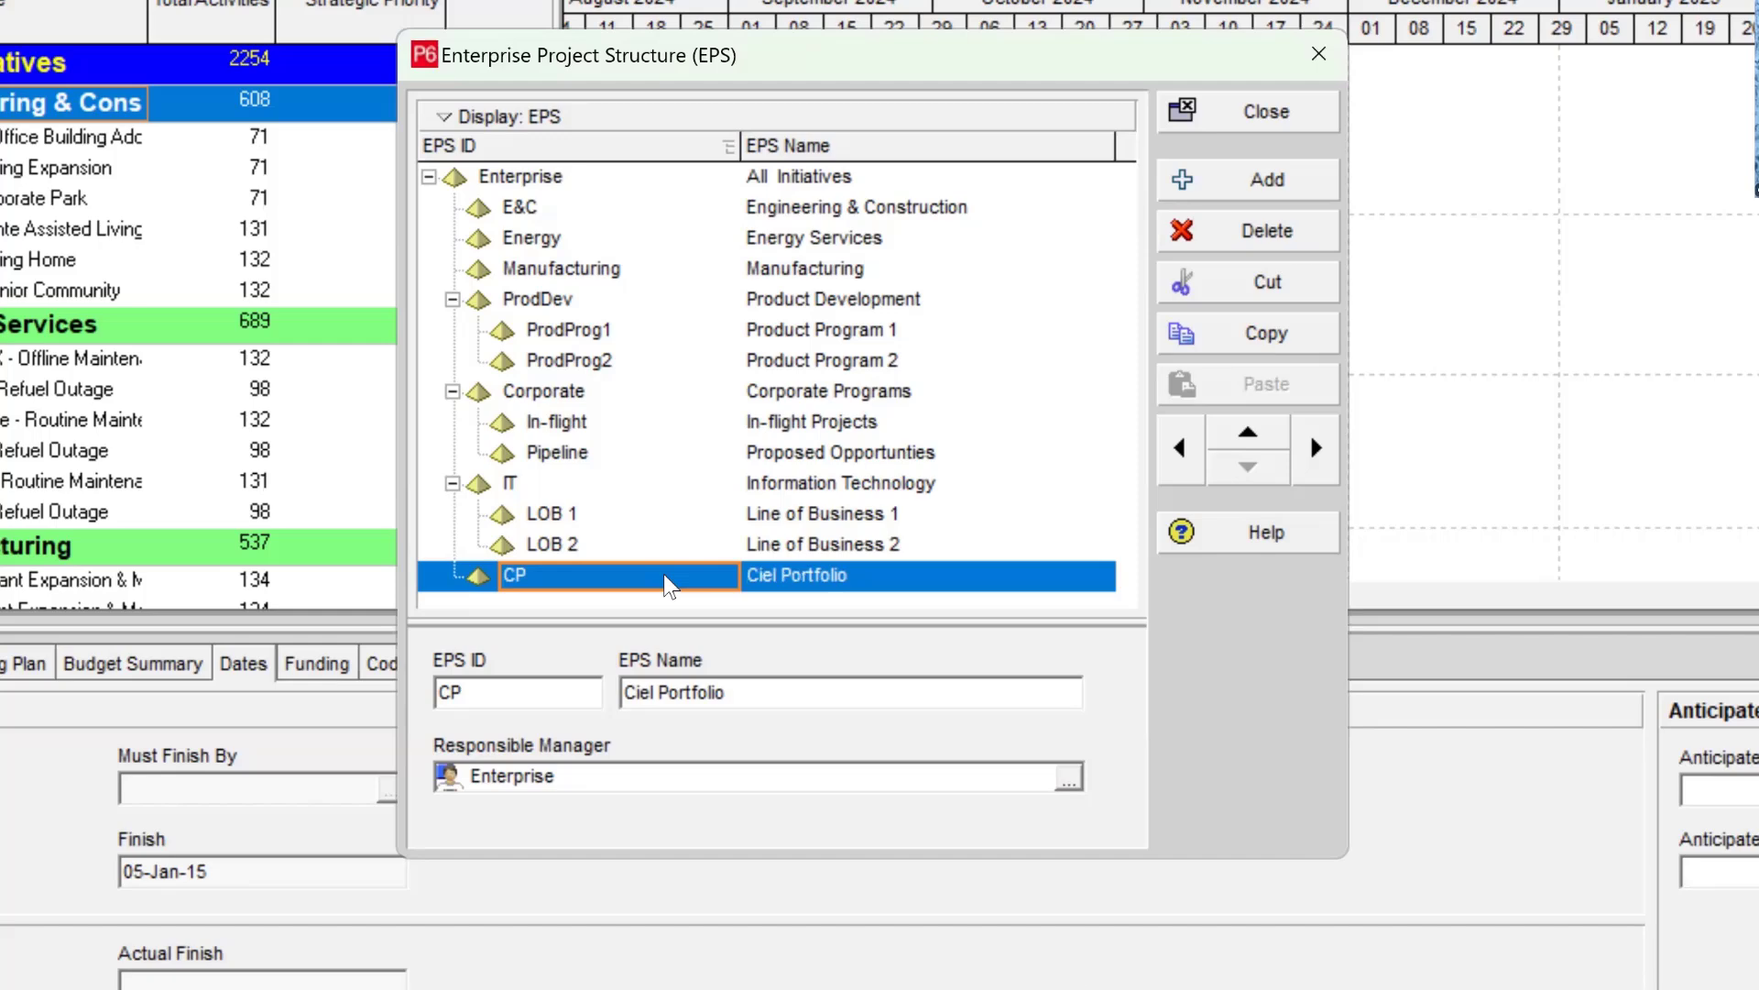
left_click(1192, 458)
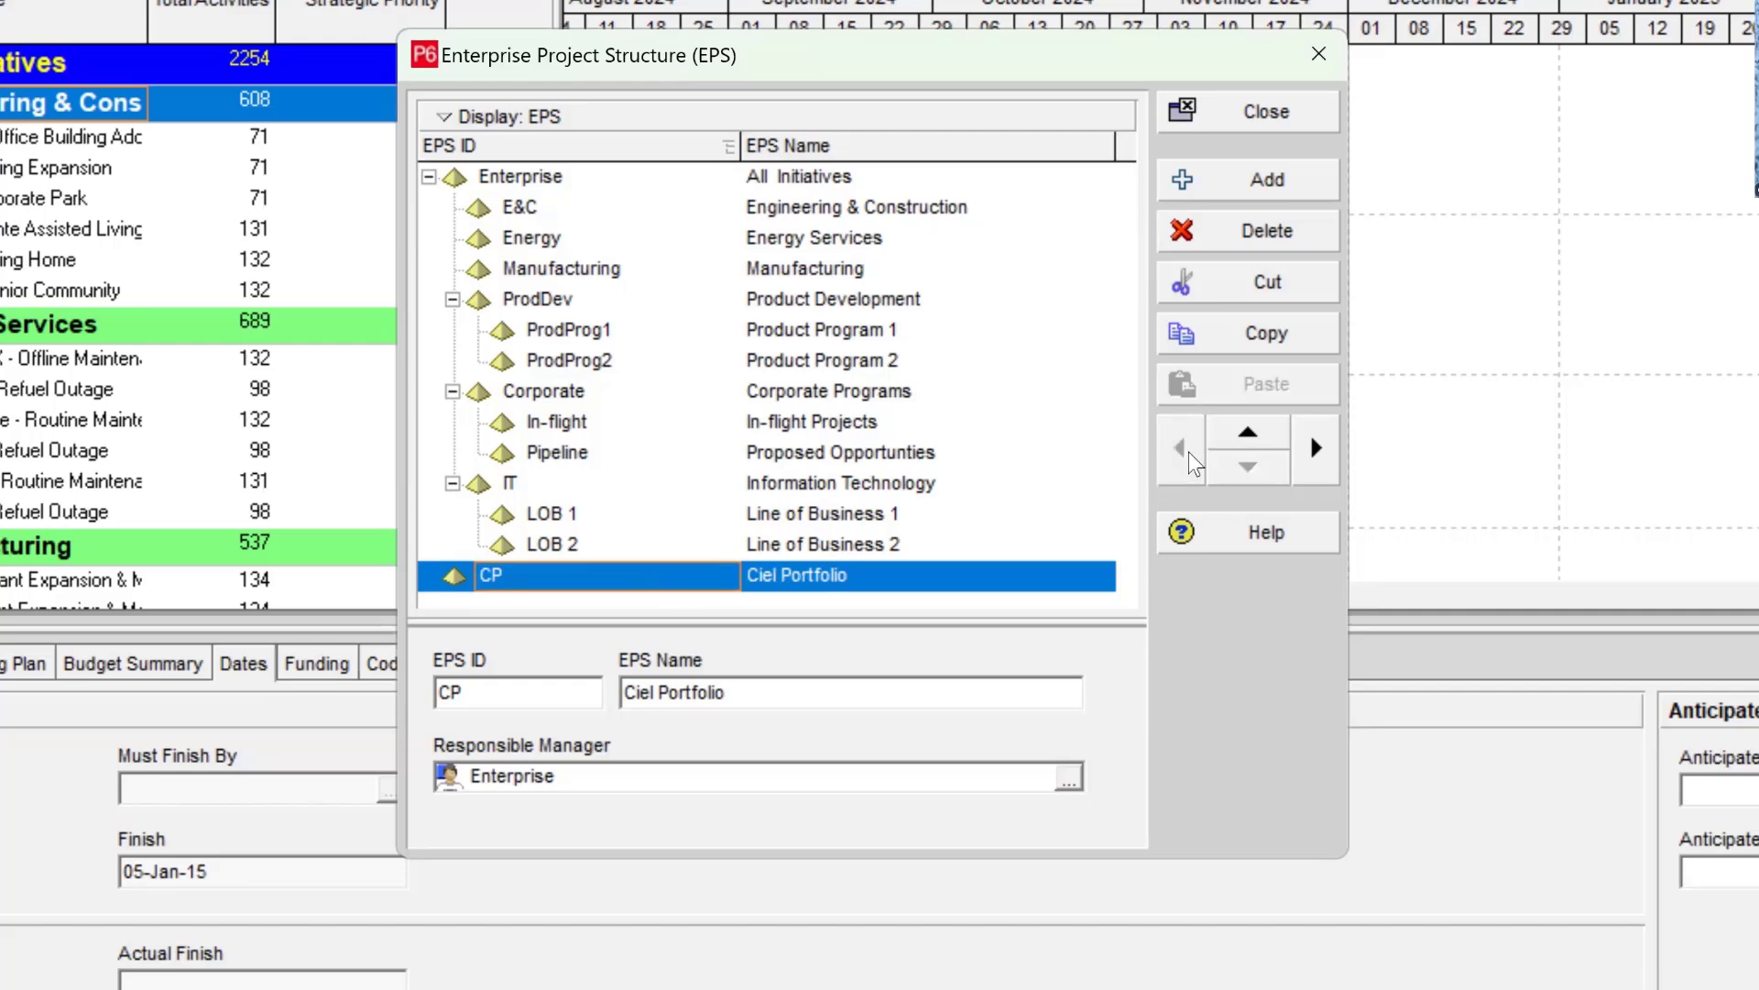
left_click(1261, 443)
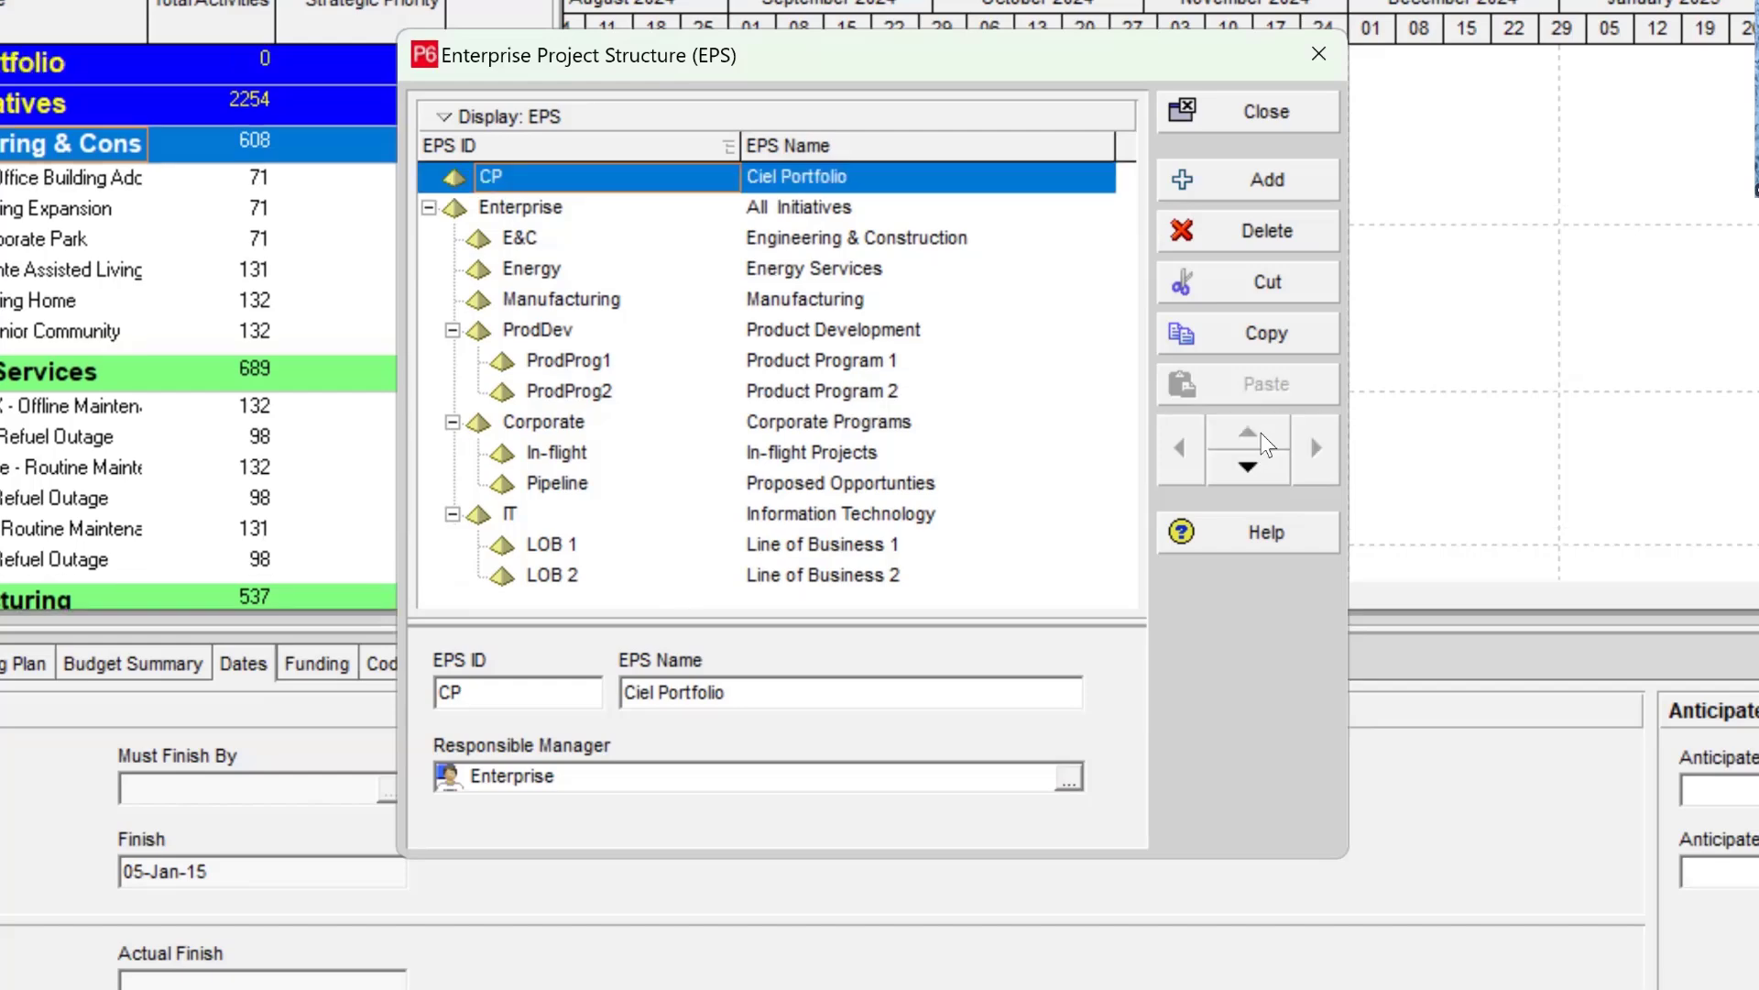
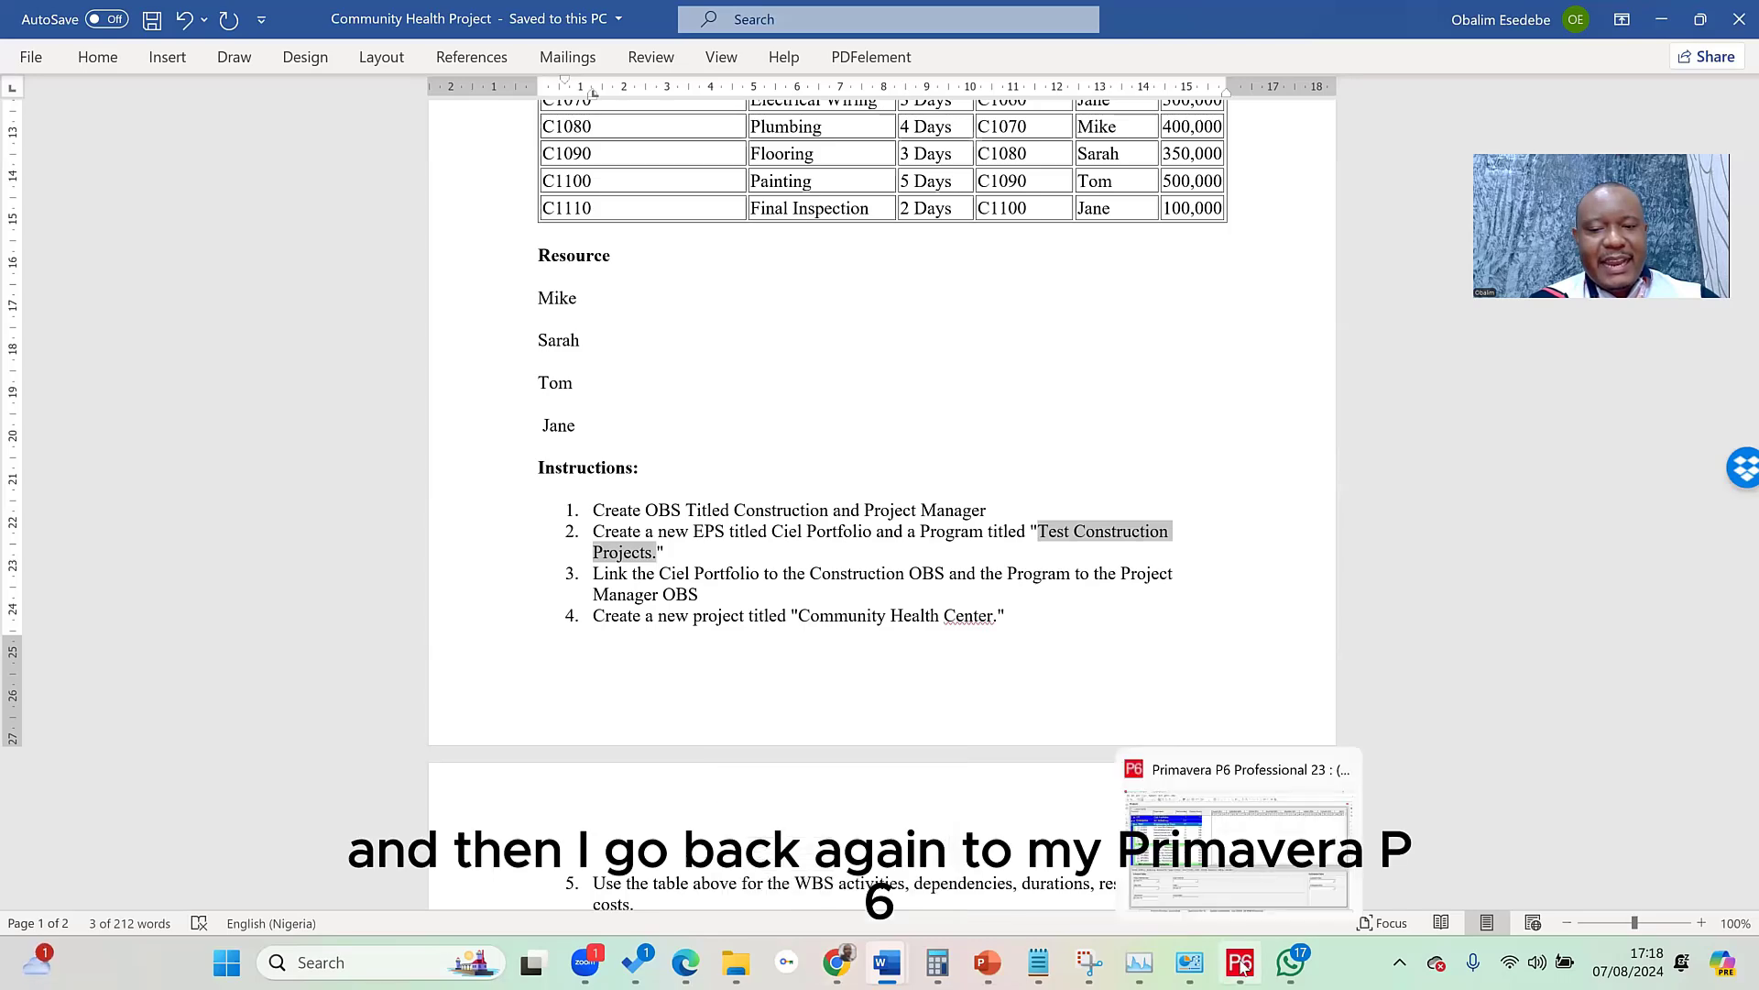
Switch to Primavera P6 and add an EPS element beneath Ciel Portfolio named "Test Construction Projects.".
left_click(1240, 960)
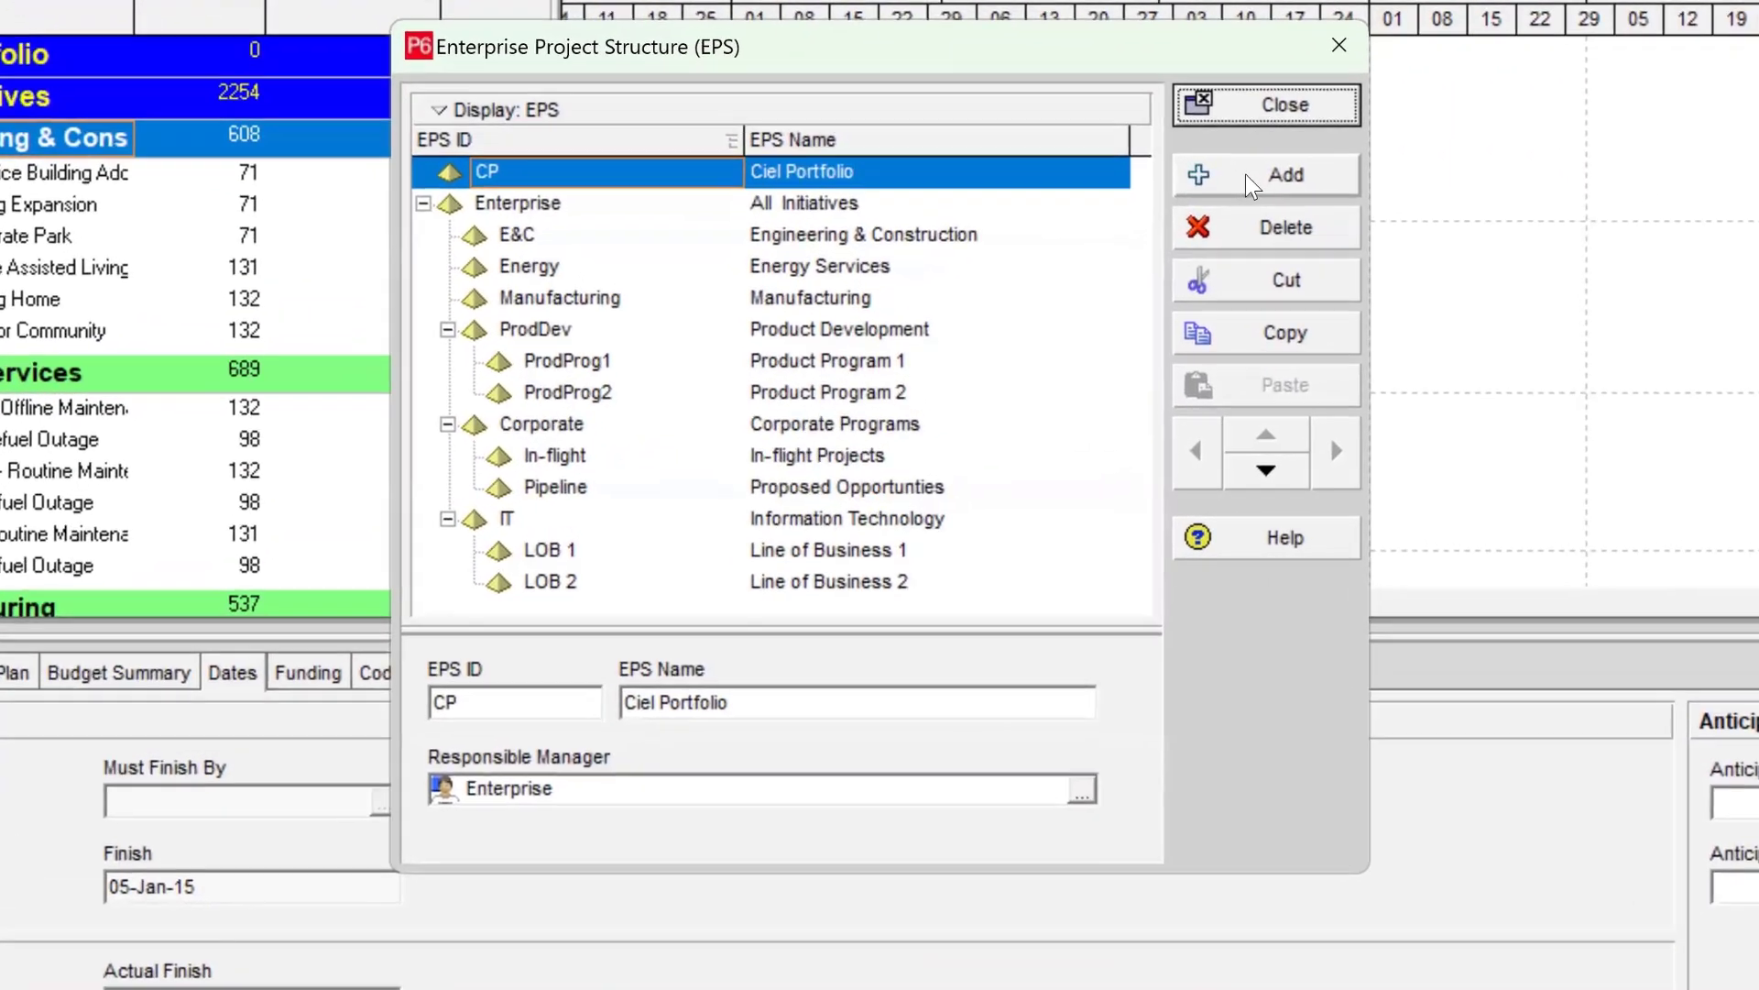
left_click(1283, 189)
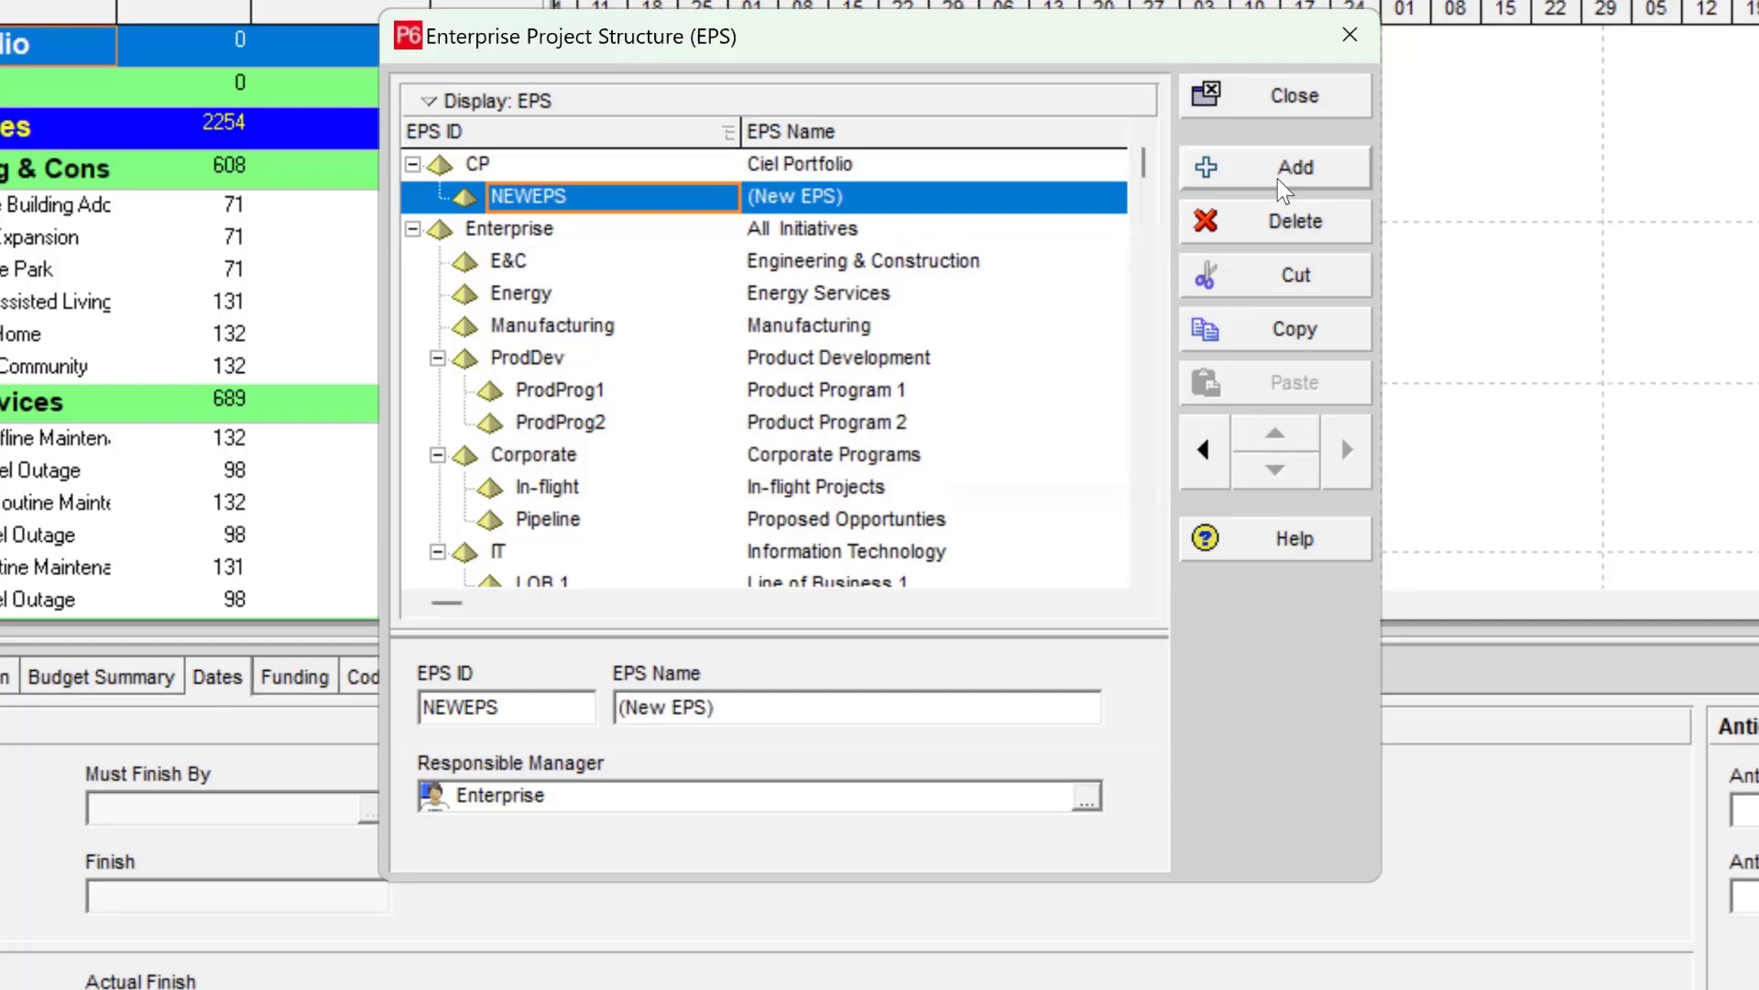
left_click(844, 197)
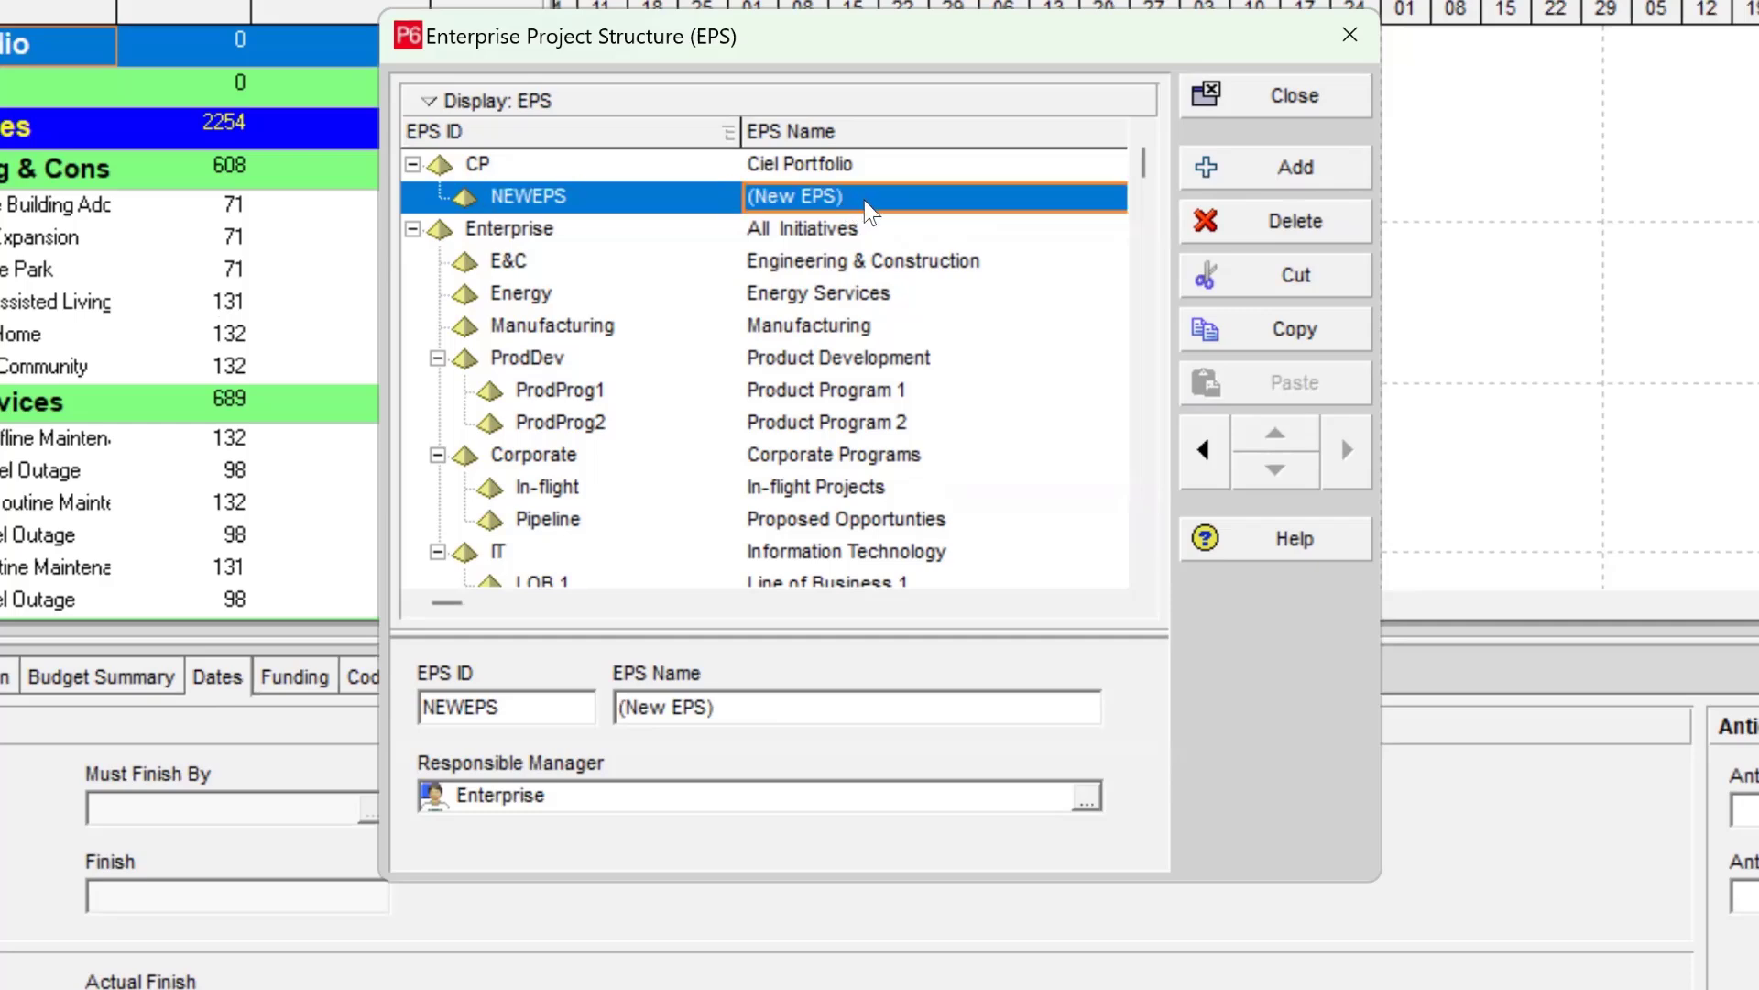
left_click(851, 197)
type("Test Construction Projects.")
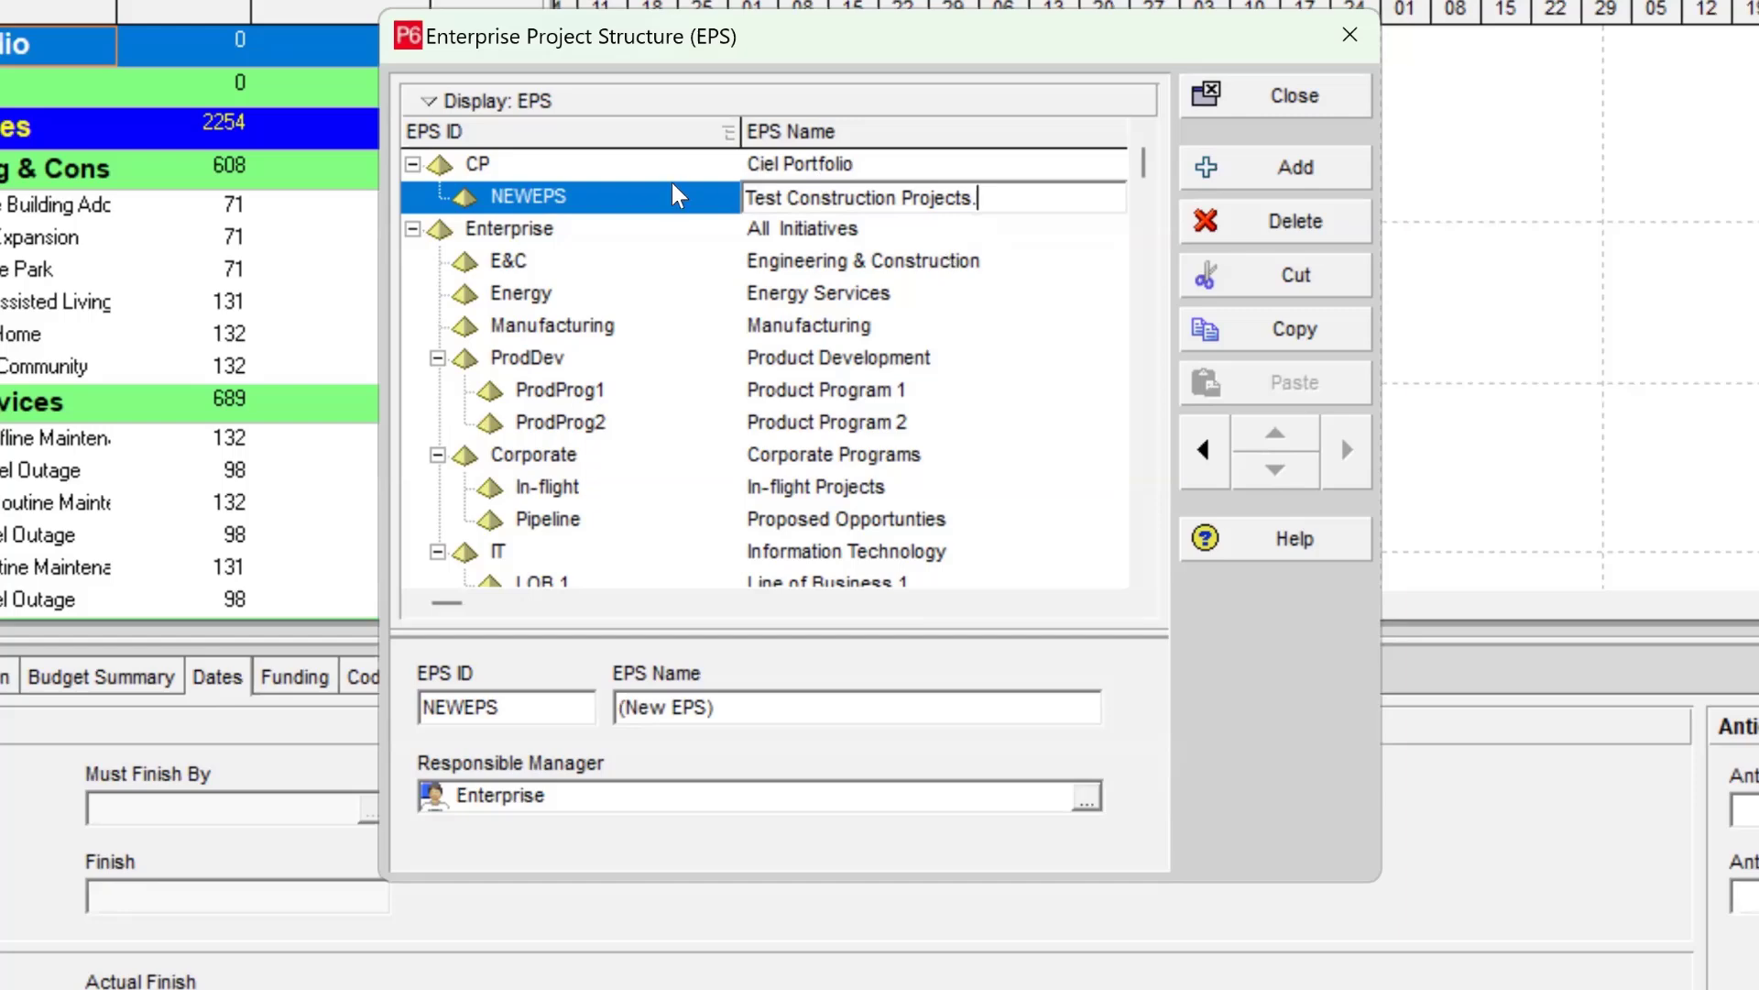
Set the EPS ID of the Test Construction Projects program to TCP.
left_click(639, 205)
left_click(638, 205)
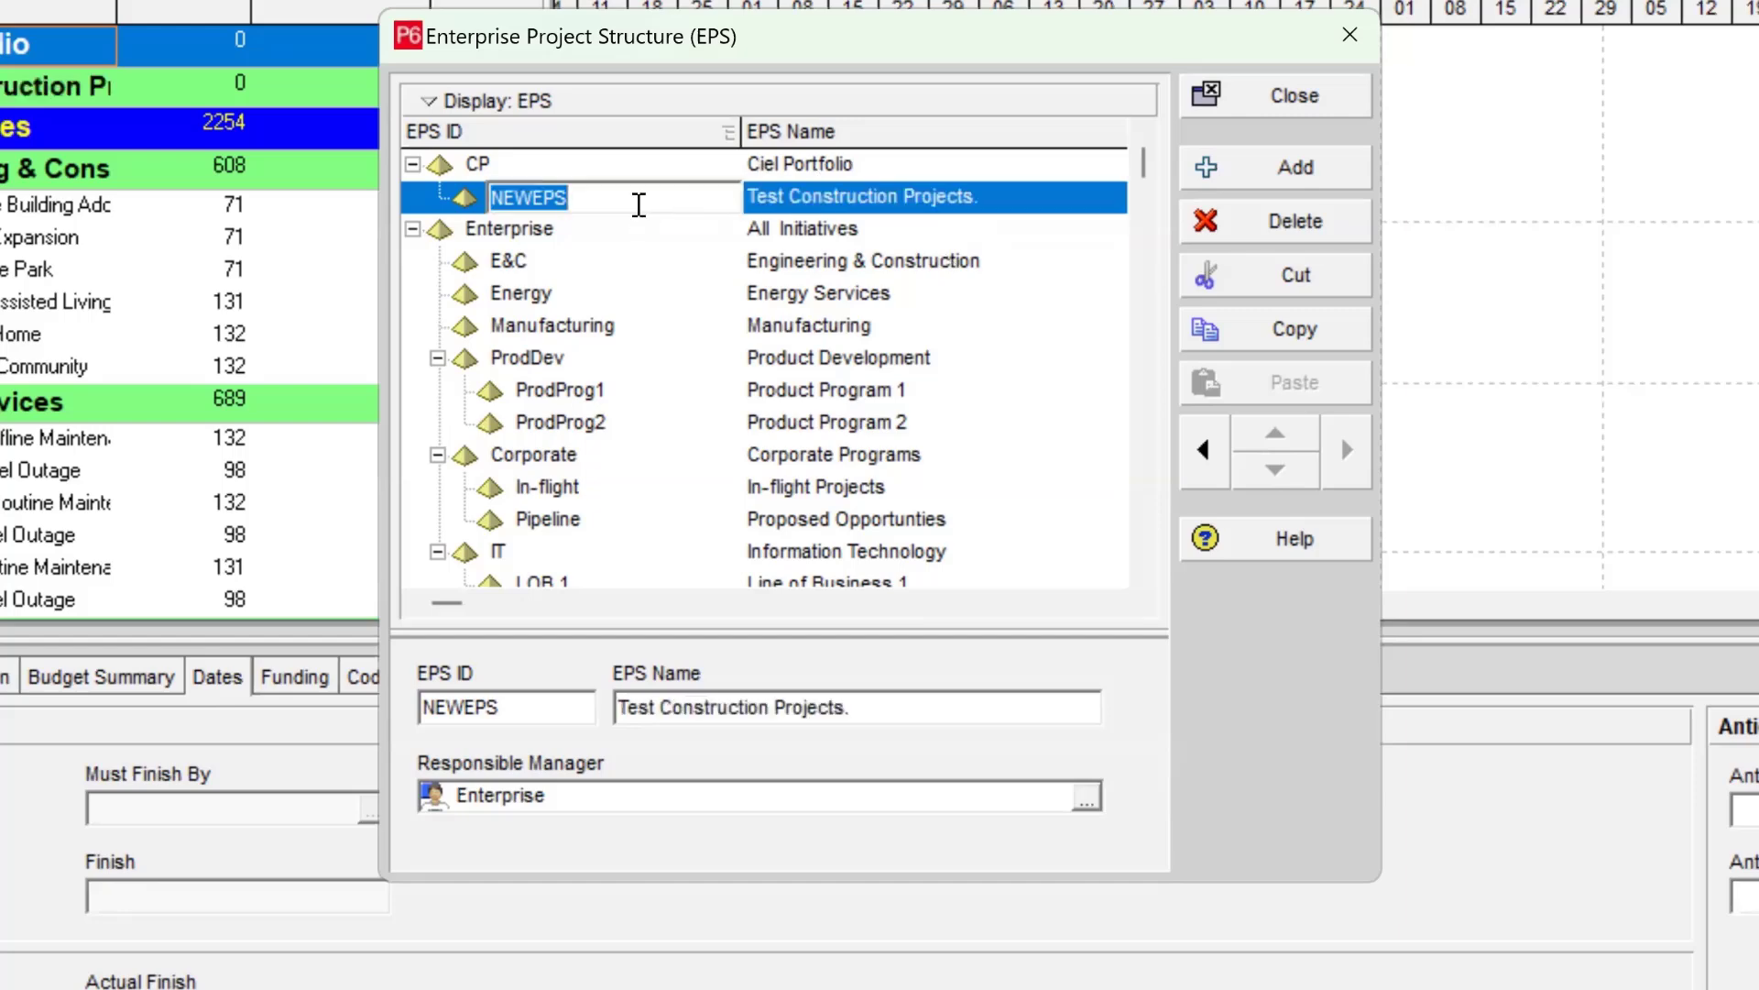
type("T")
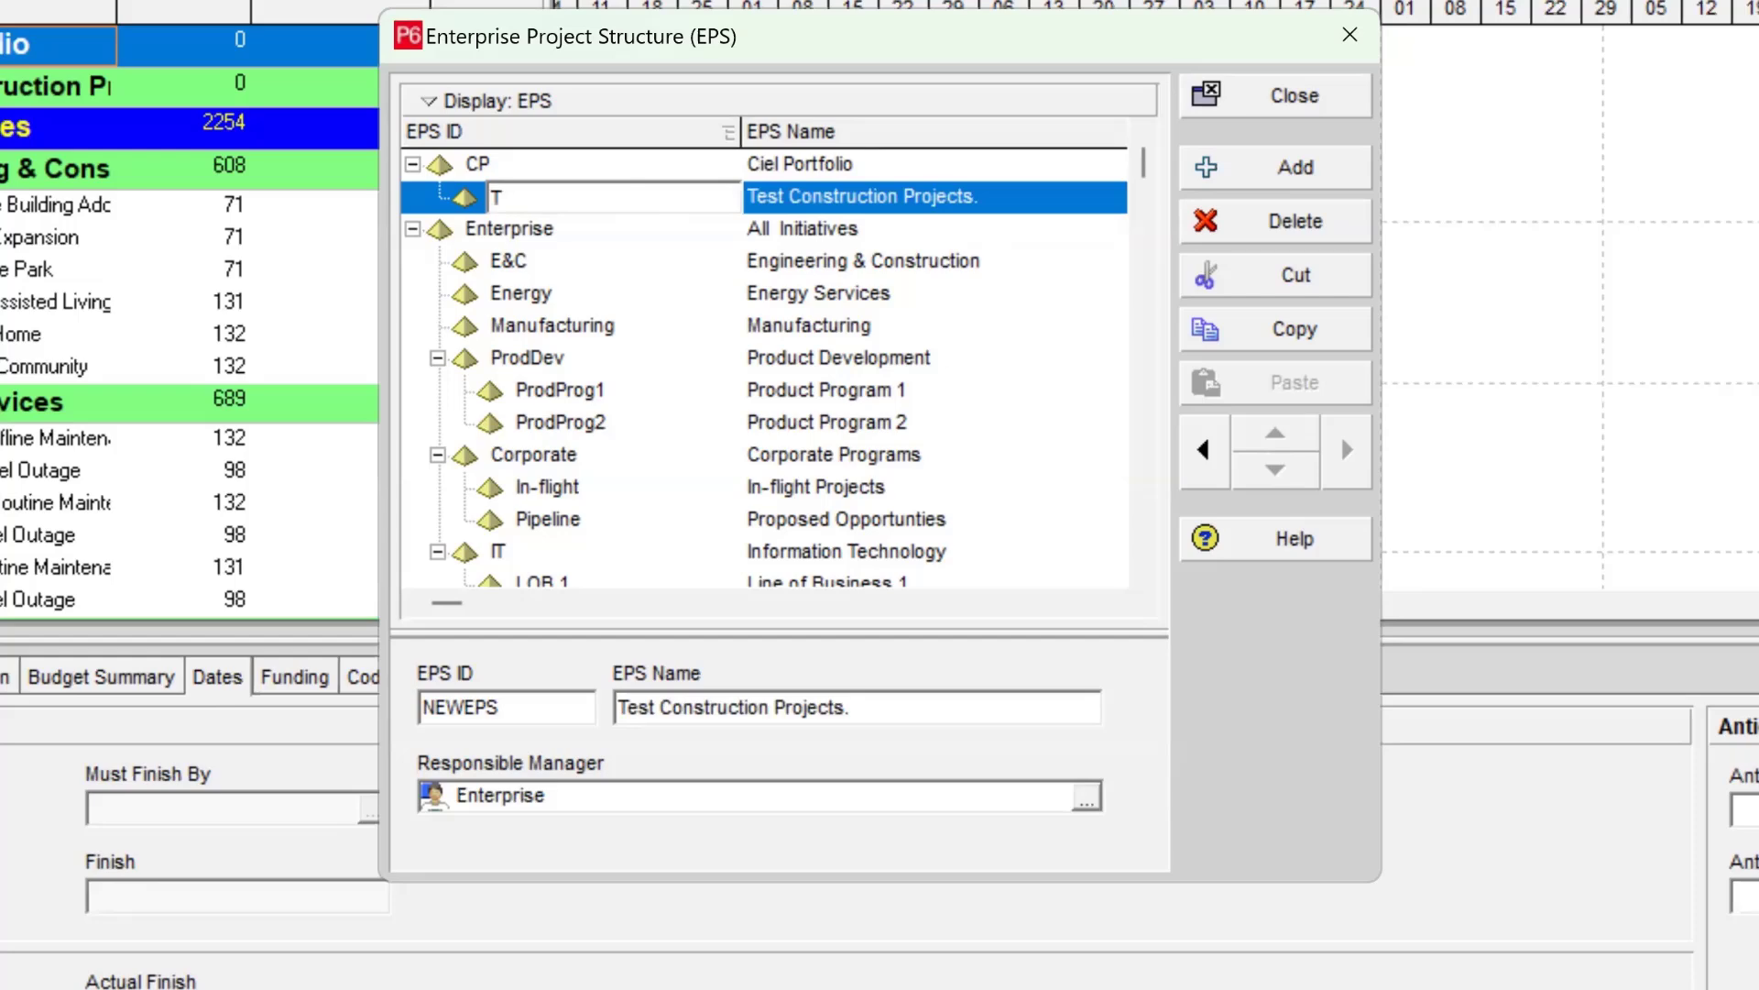
type("CP")
key("Return")
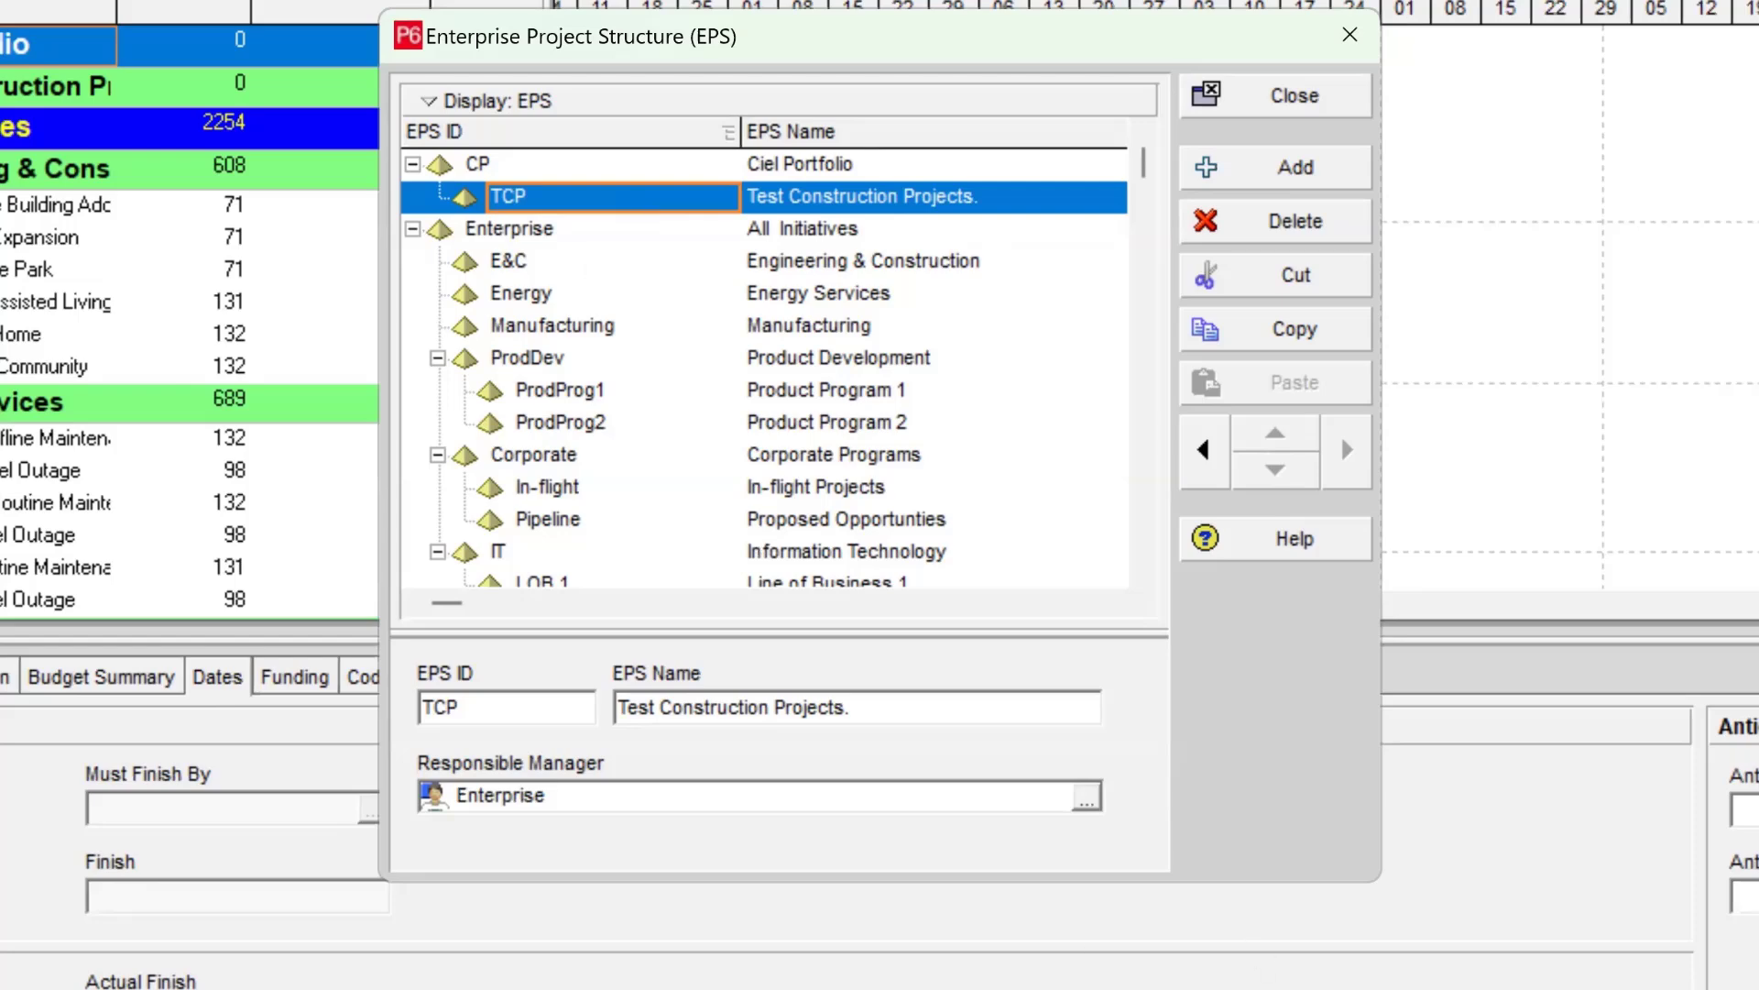
Check the linking instruction in the Word document and assign Construction as responsible manager for Ciel Portfolio, including its WBS elements, issues and thresholds.
left_click(1576, 928)
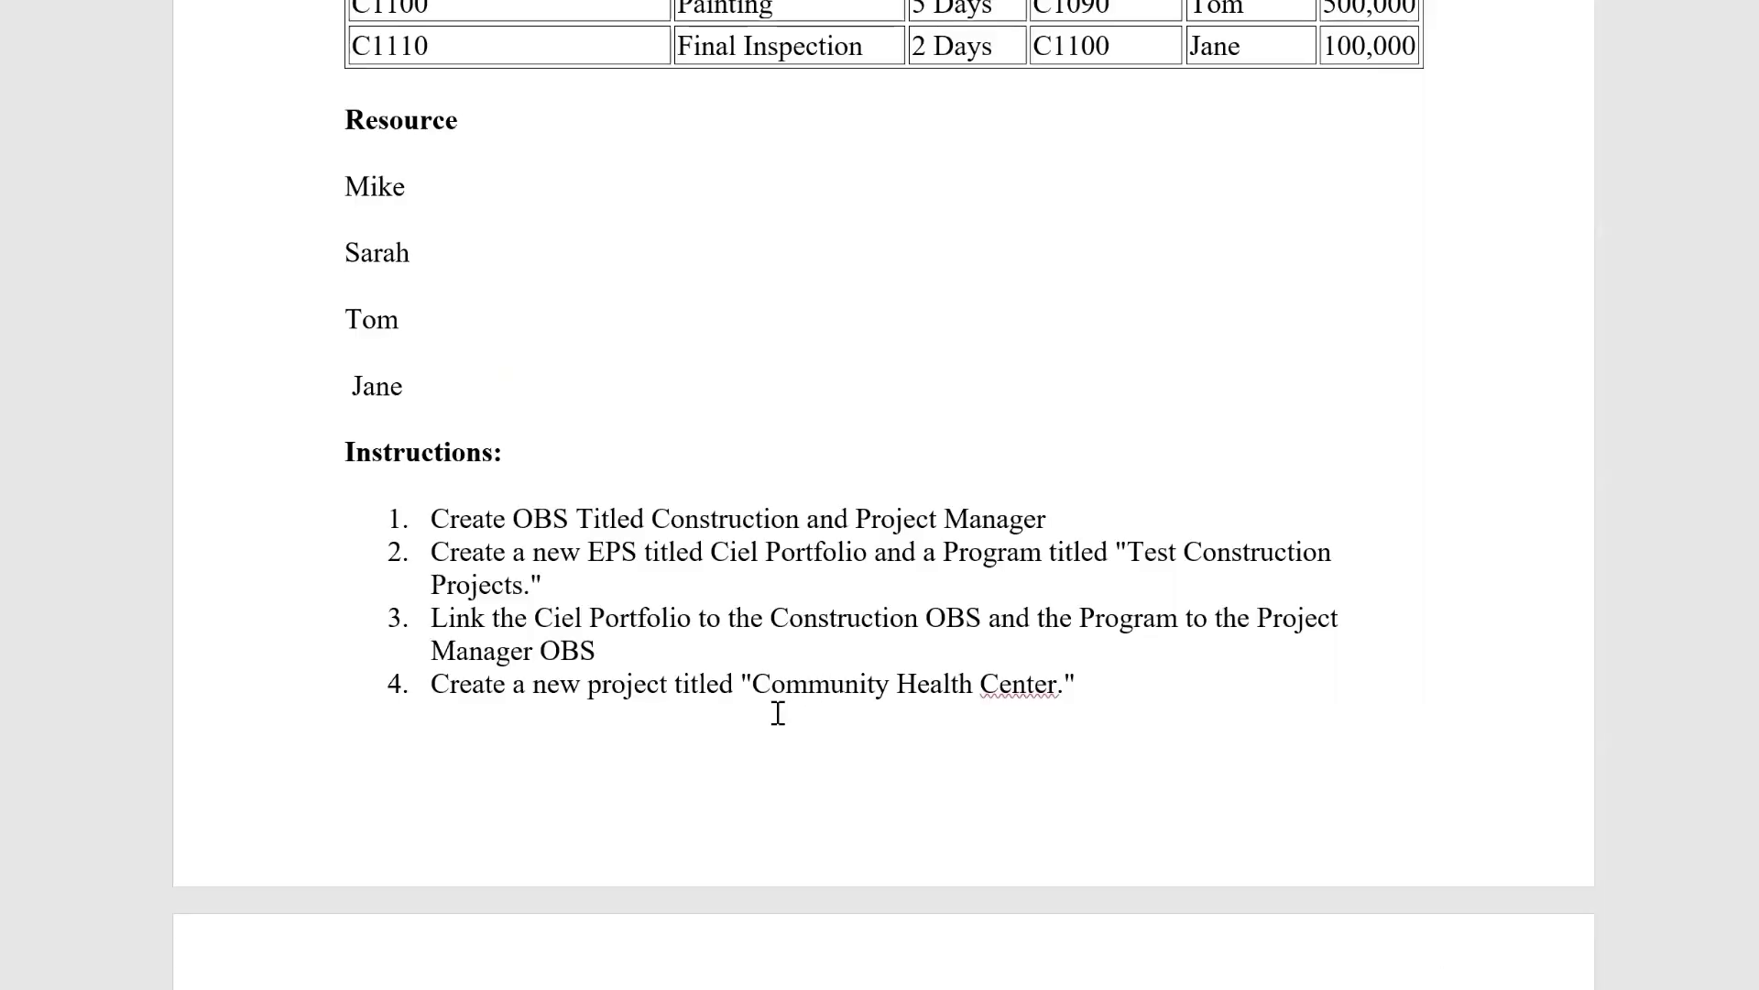
scroll(778, 713, "down", 3)
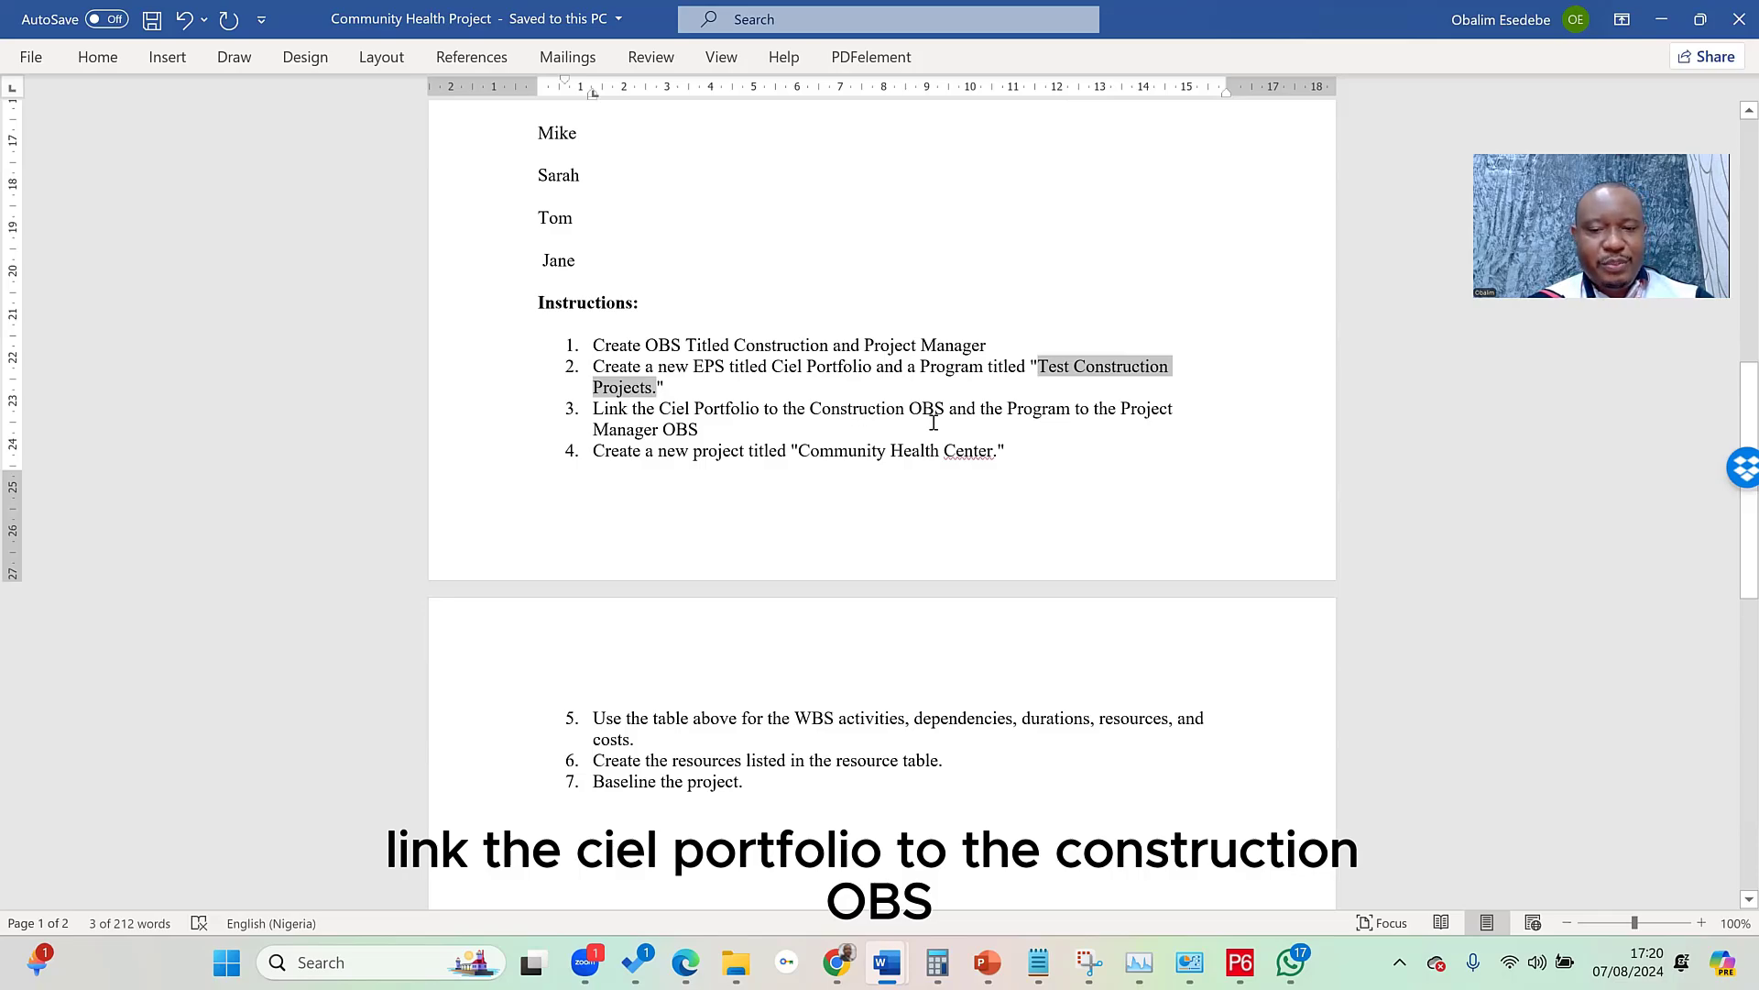
left_click(1240, 964)
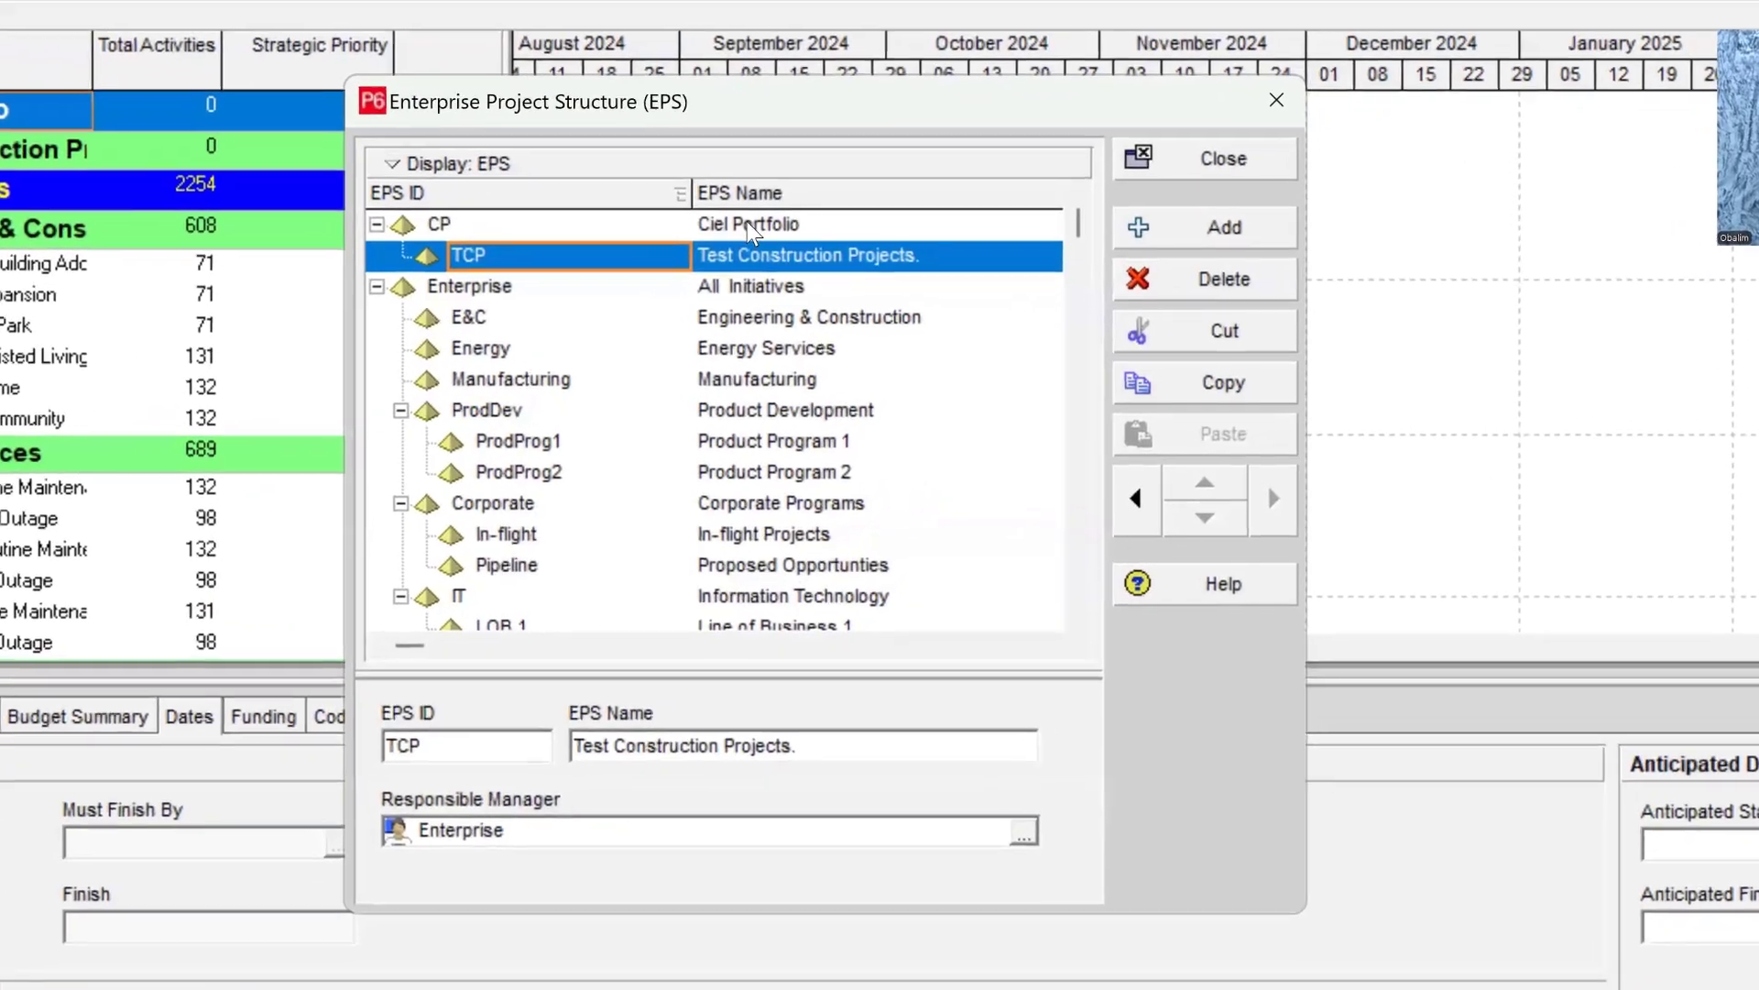
left_click(752, 229)
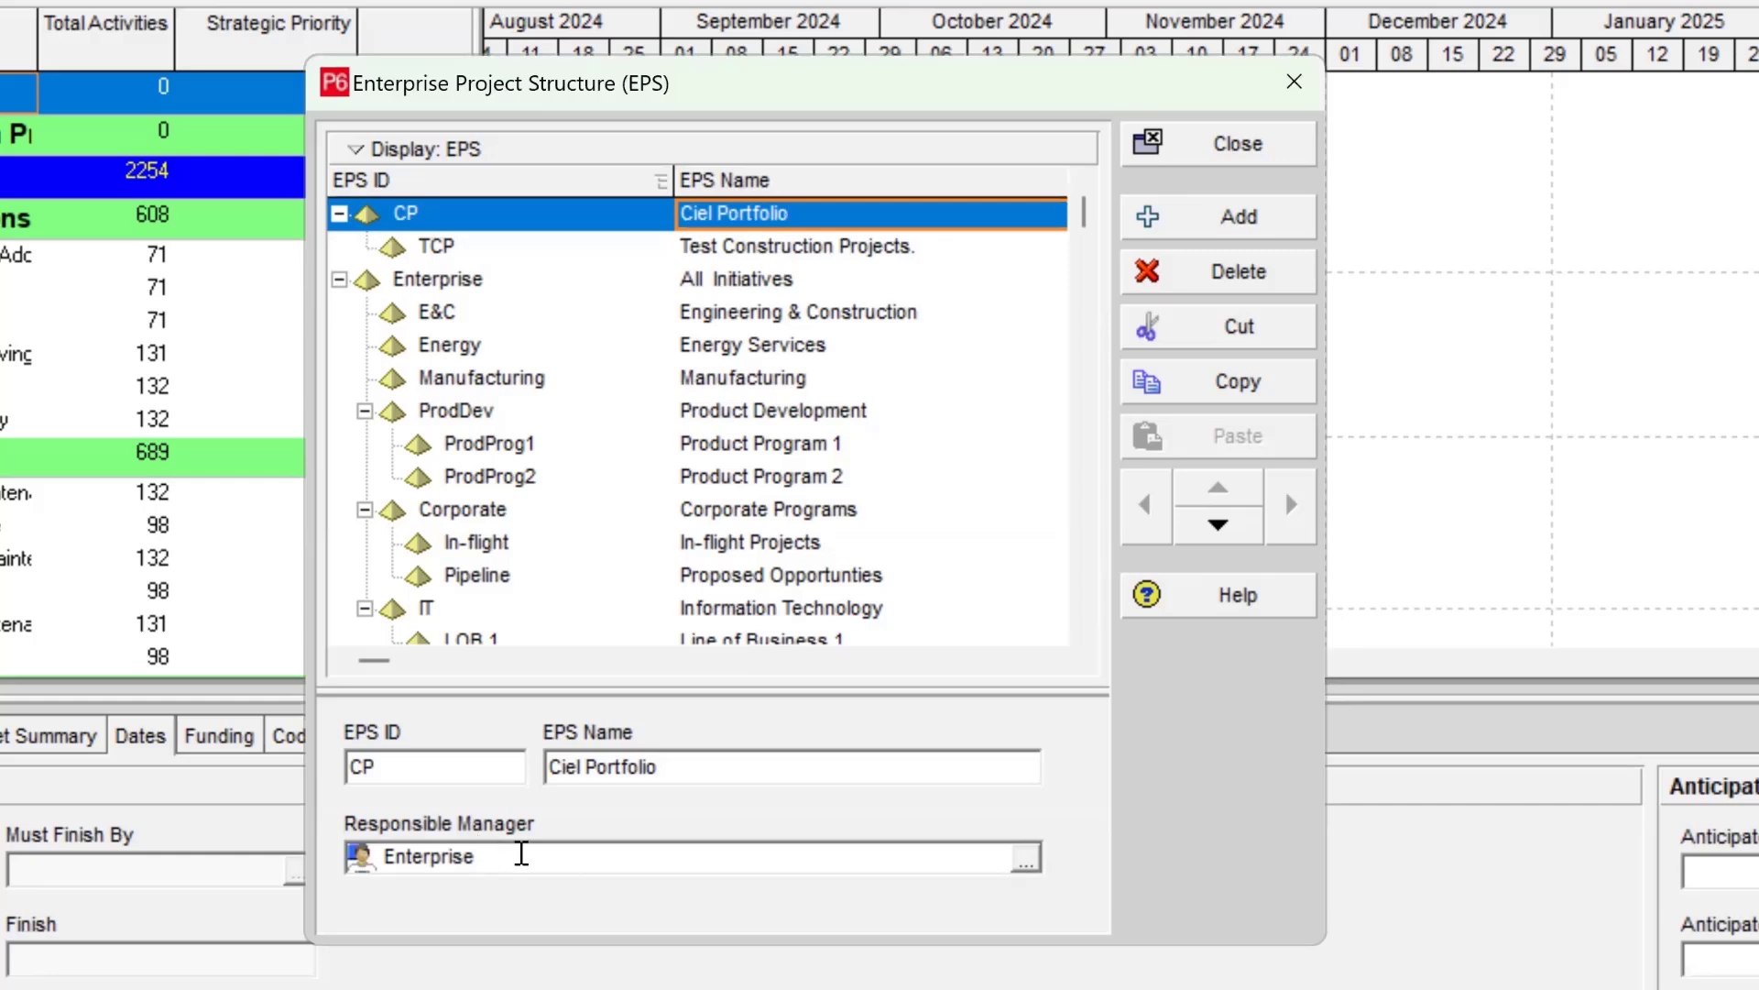
left_click(1035, 866)
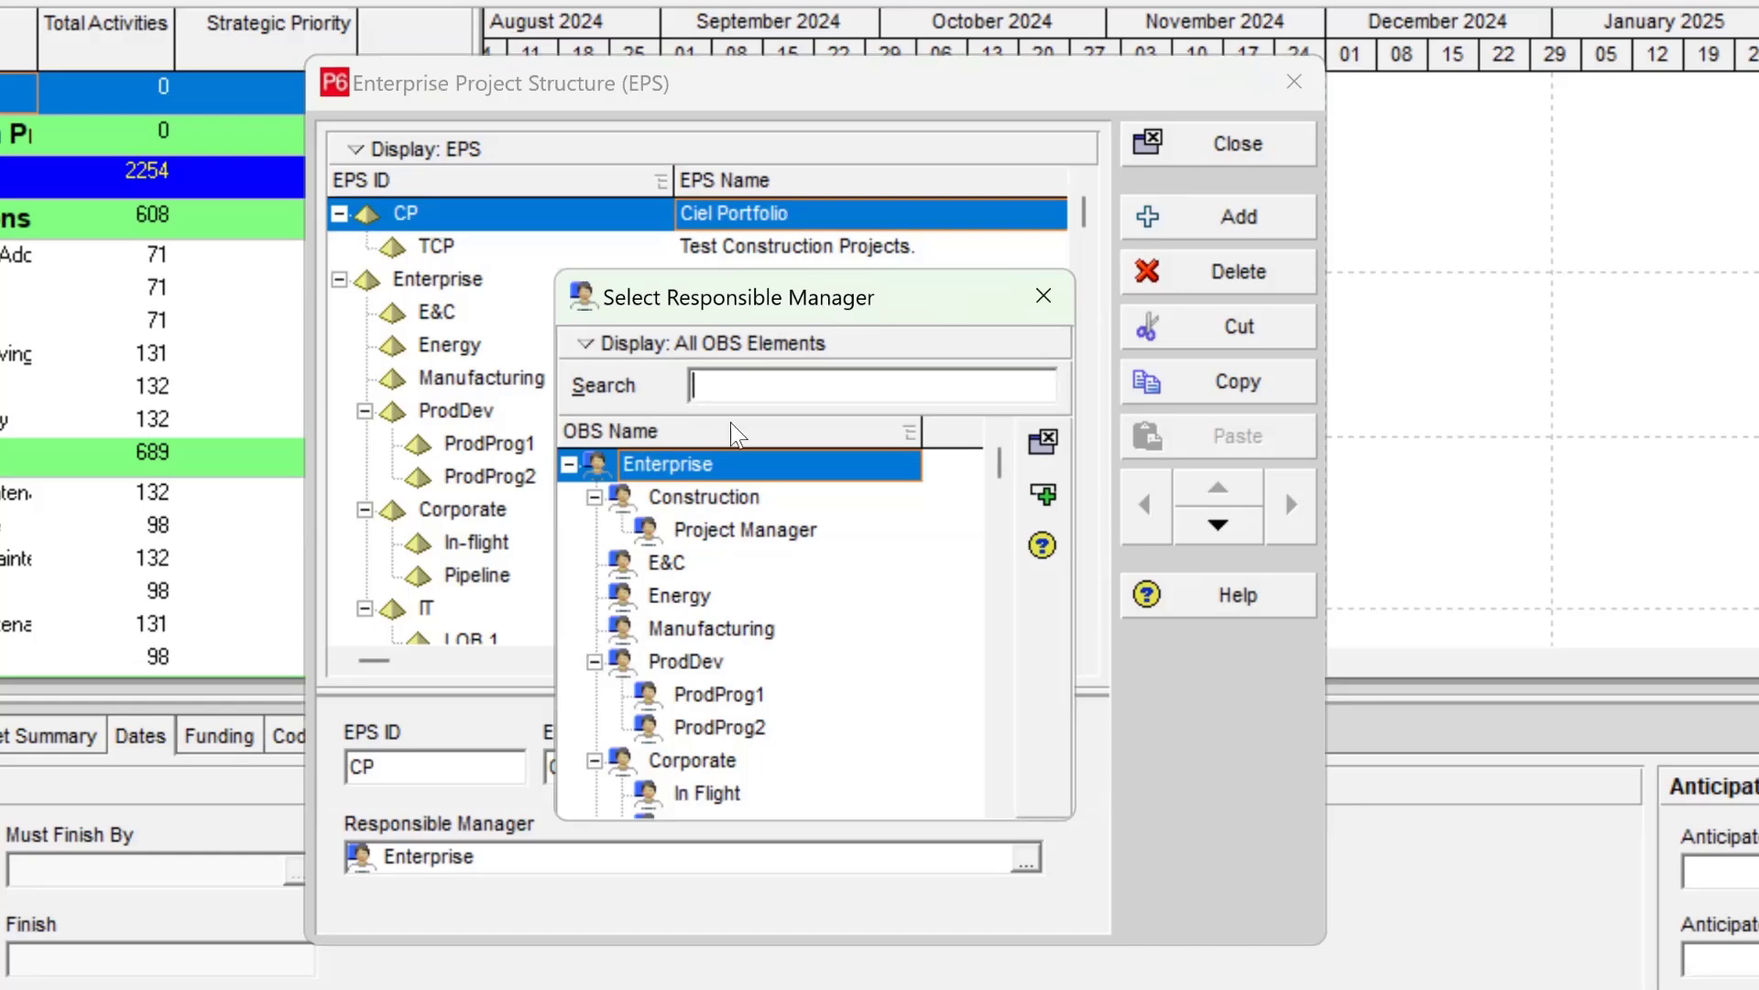
left_click(724, 499)
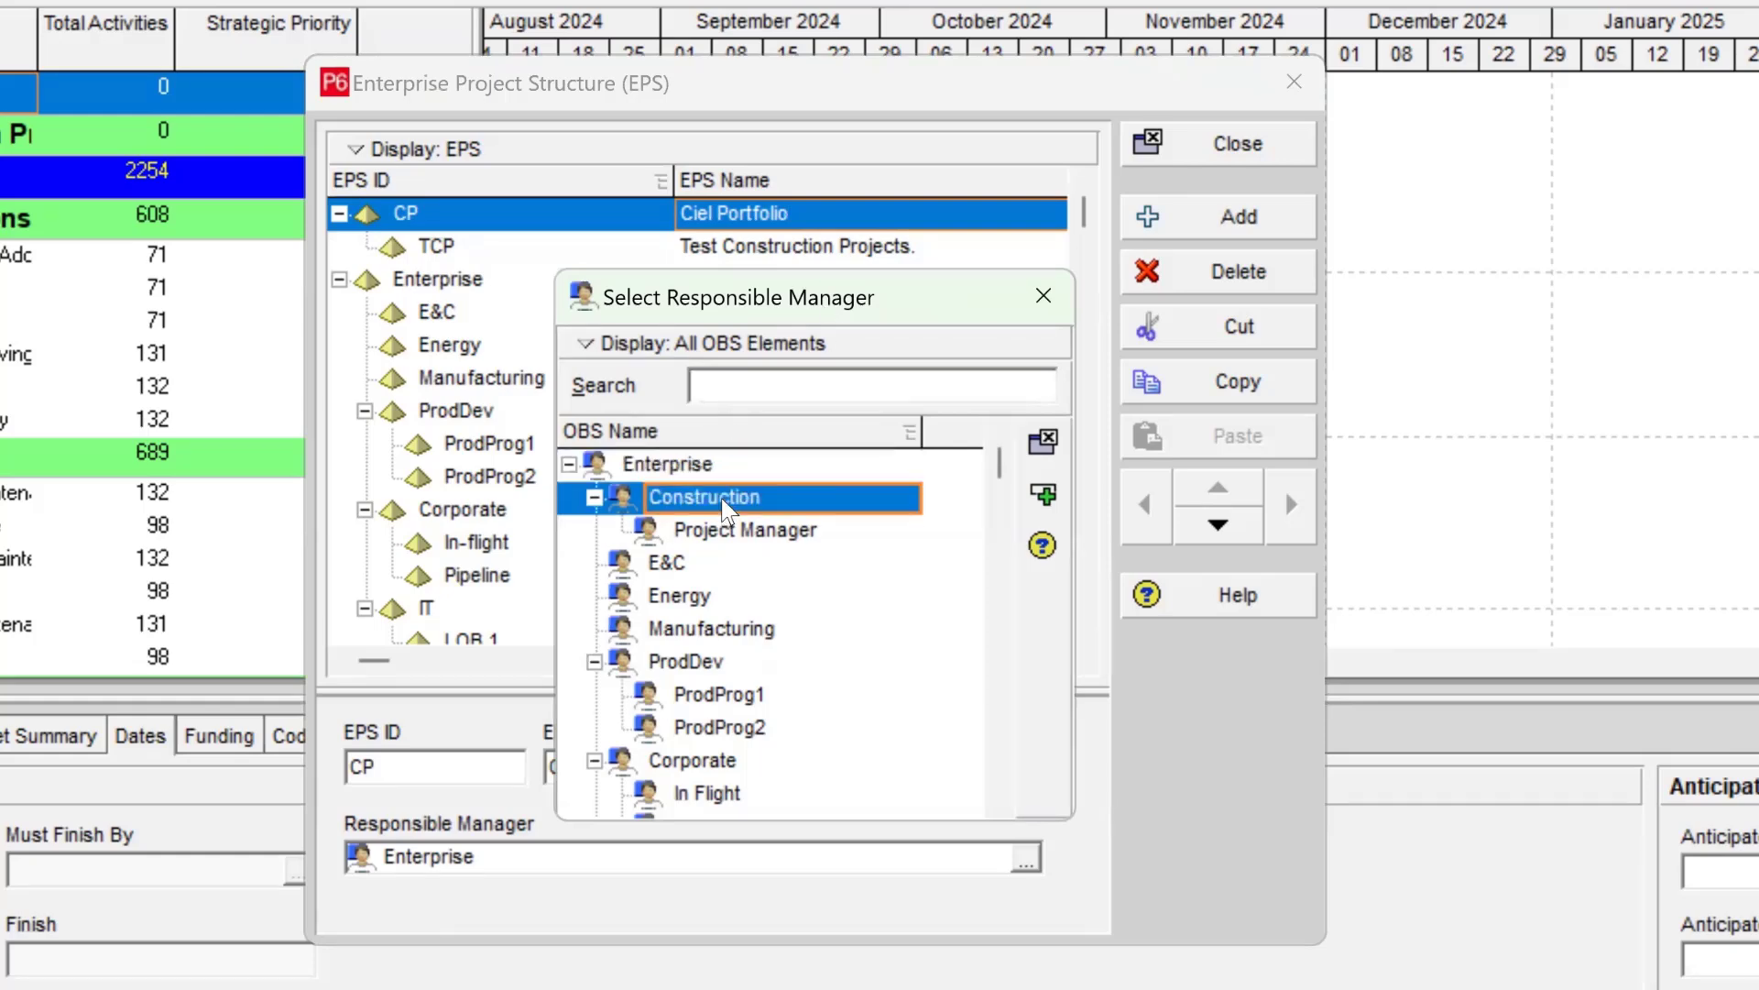
left_click(1044, 496)
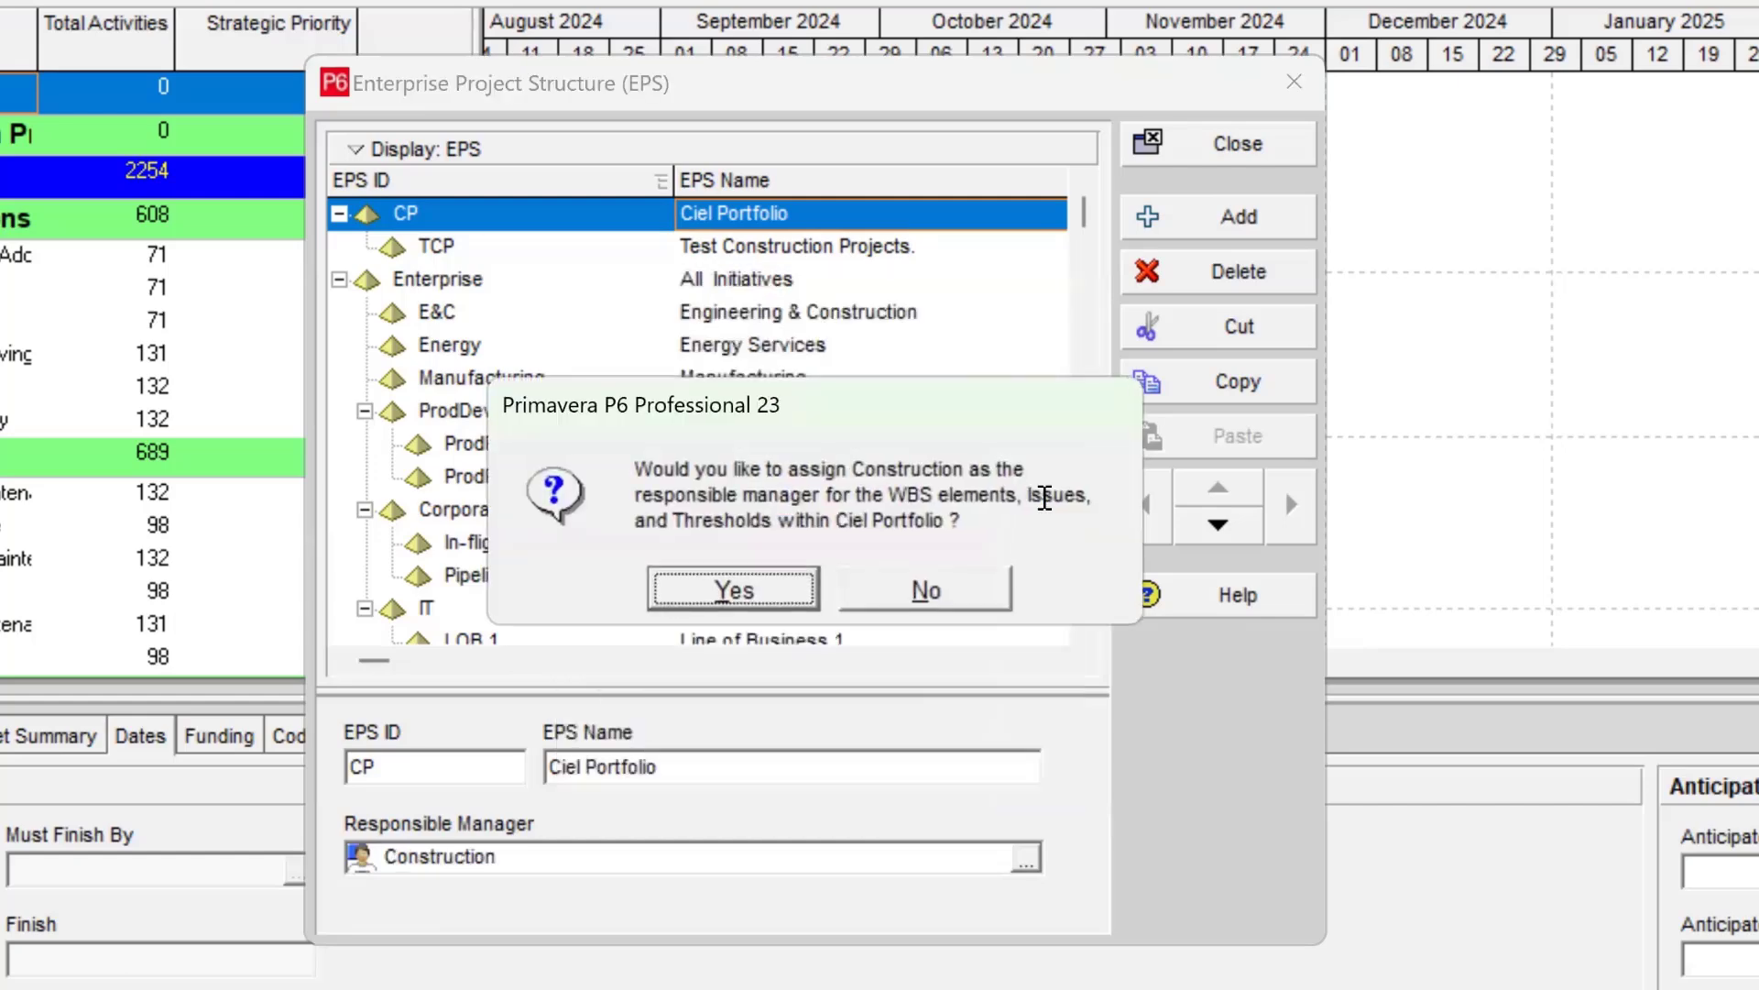
left_click(753, 591)
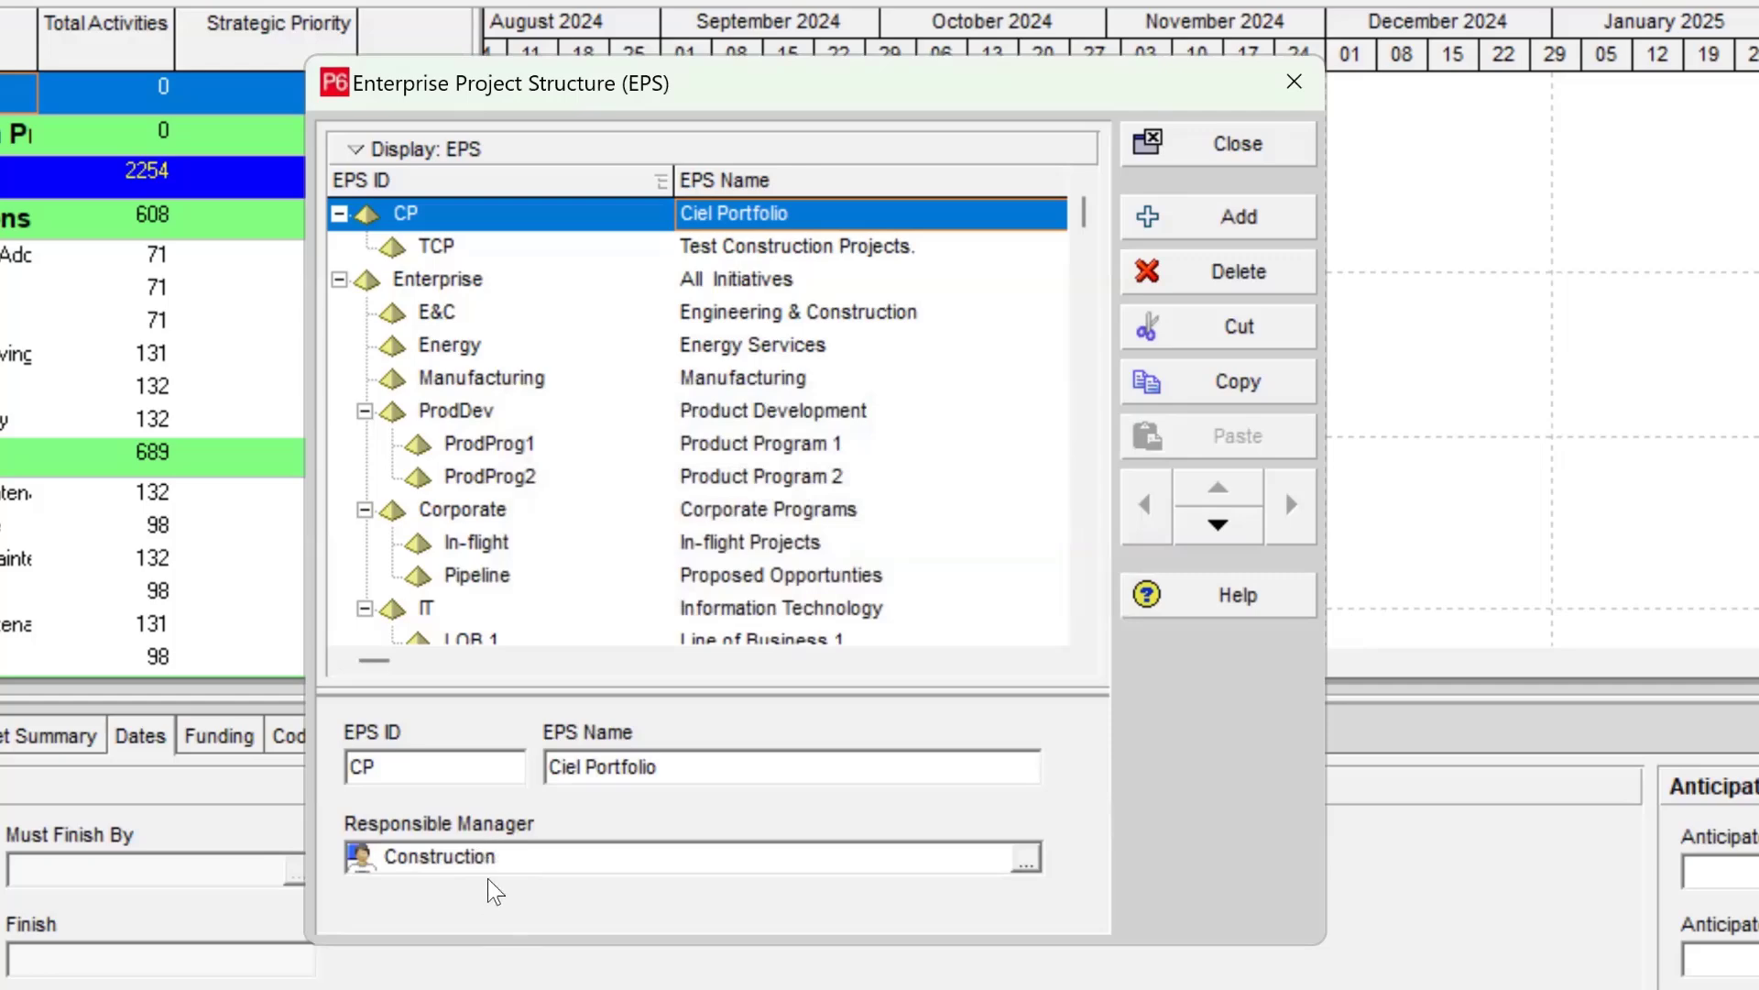
Check the program's linking instruction in the Word document and, back in Primavera P6, assign Project Manager as responsible manager for Test Construction Projects.
left_click(784, 259)
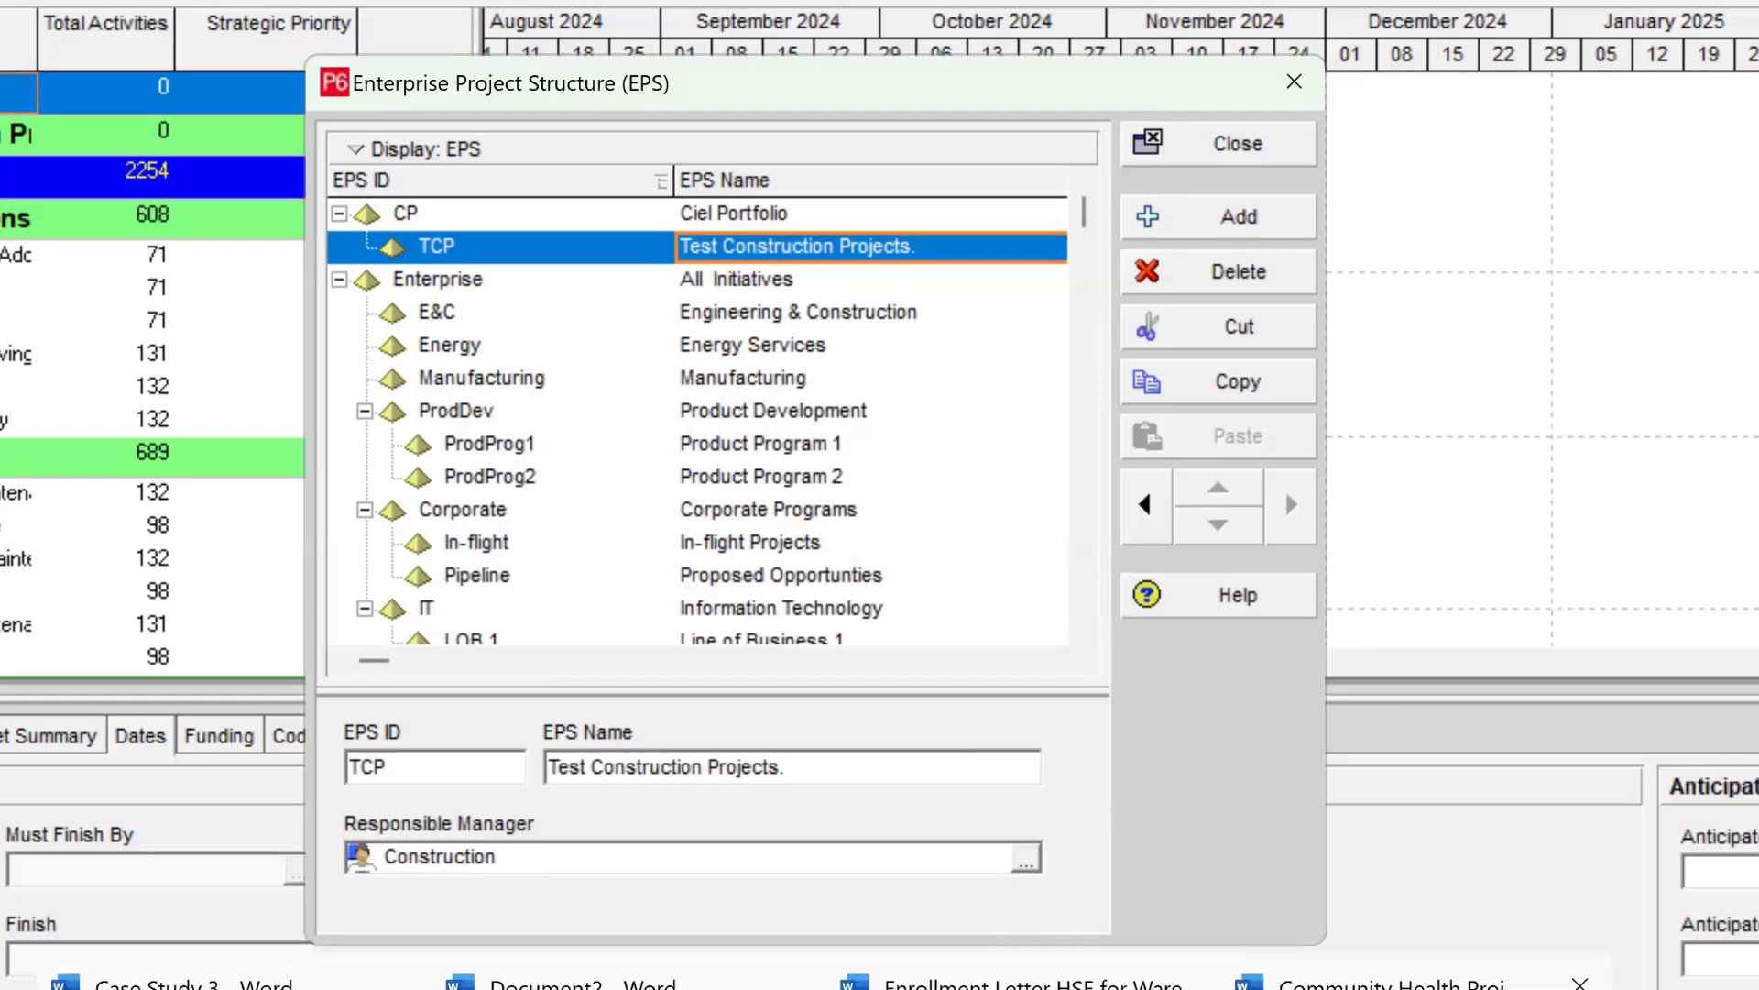
left_click(1215, 979)
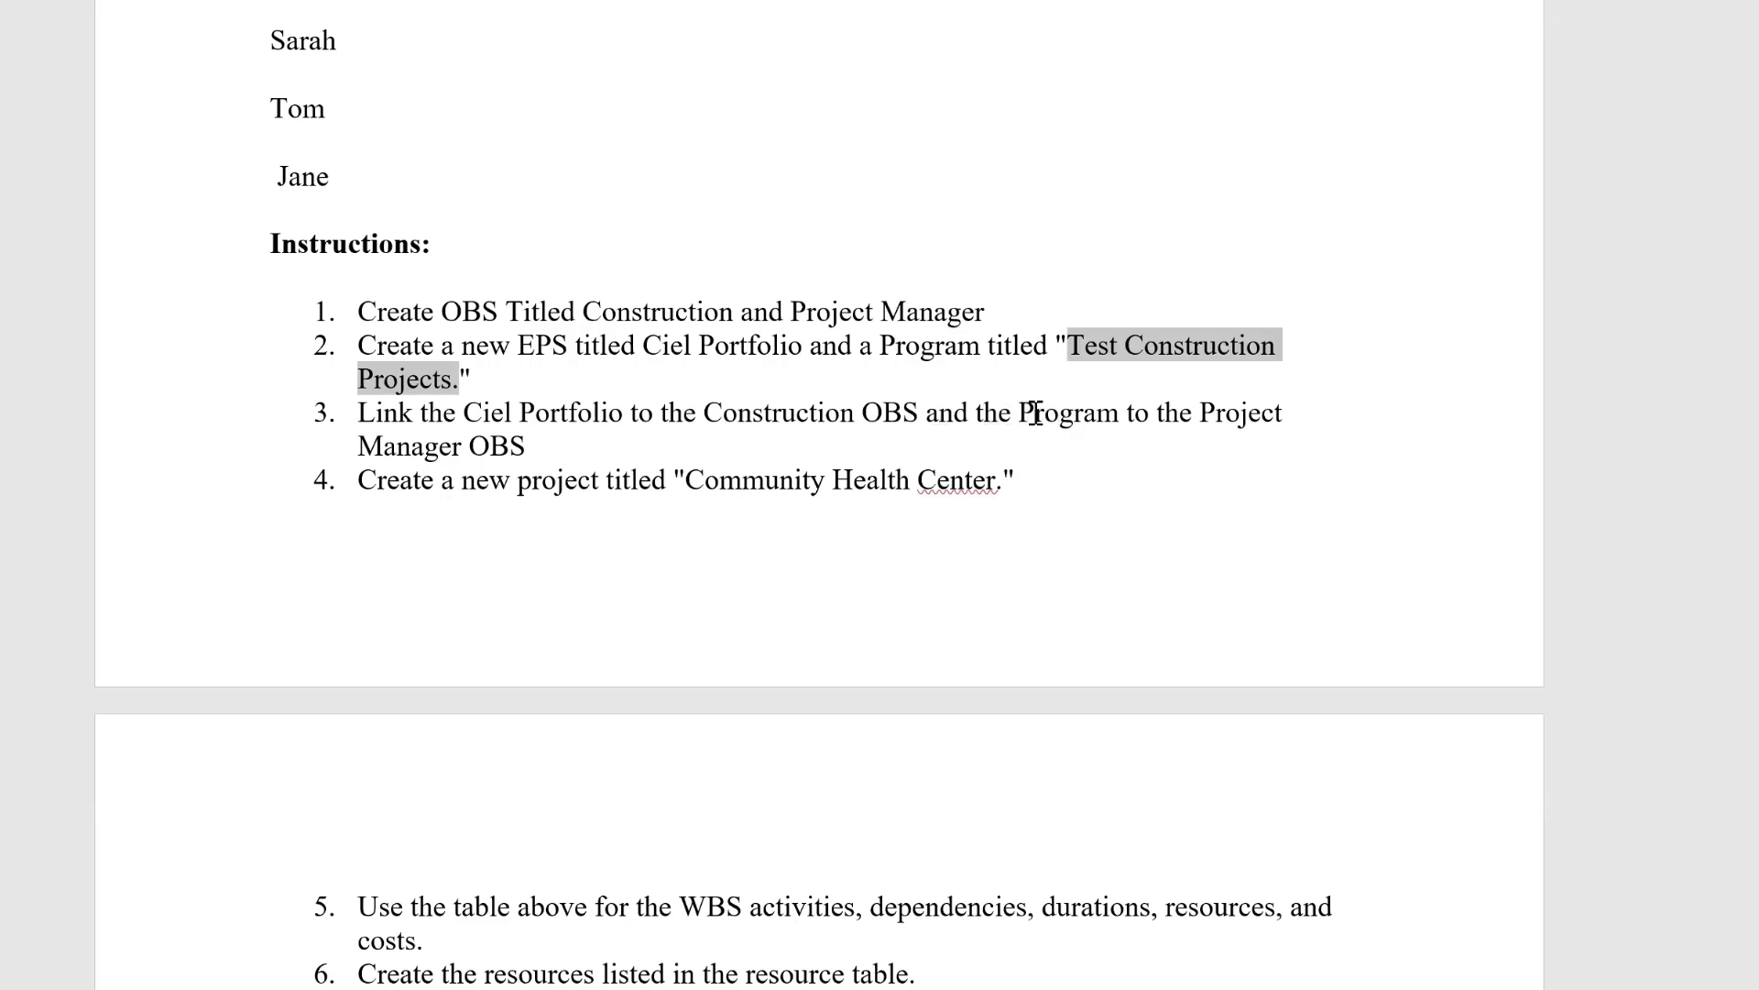
left_click(1226, 413)
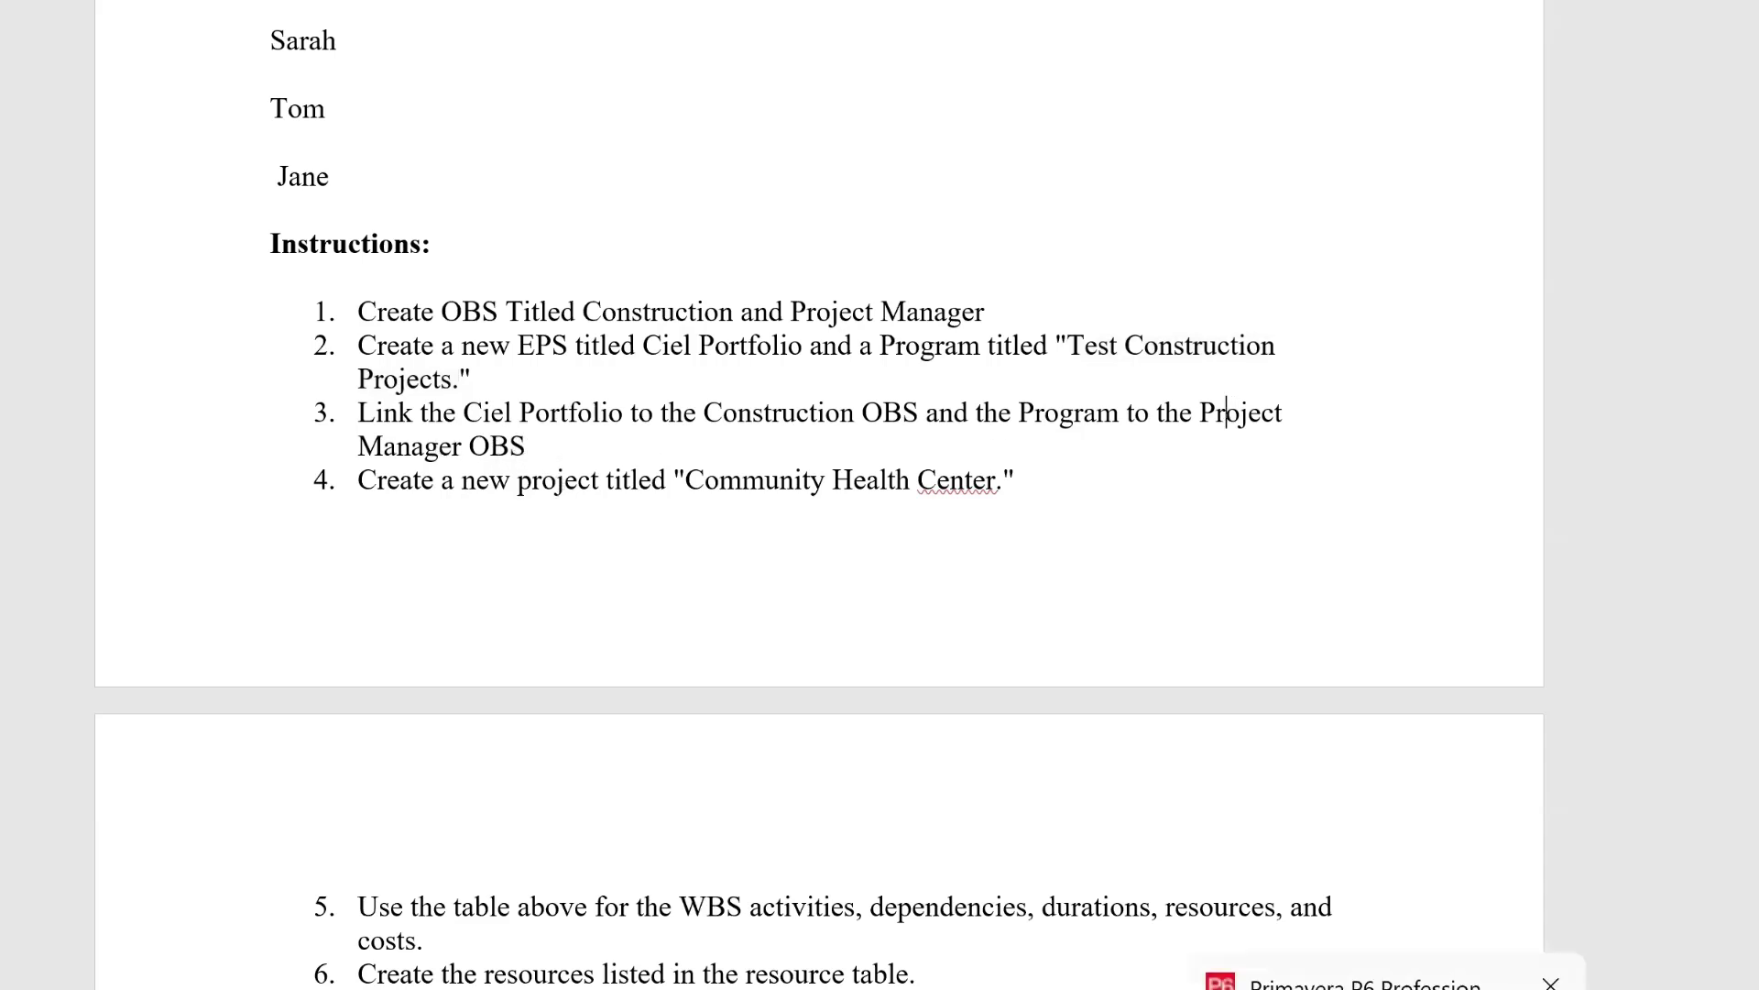
left_click(1393, 982)
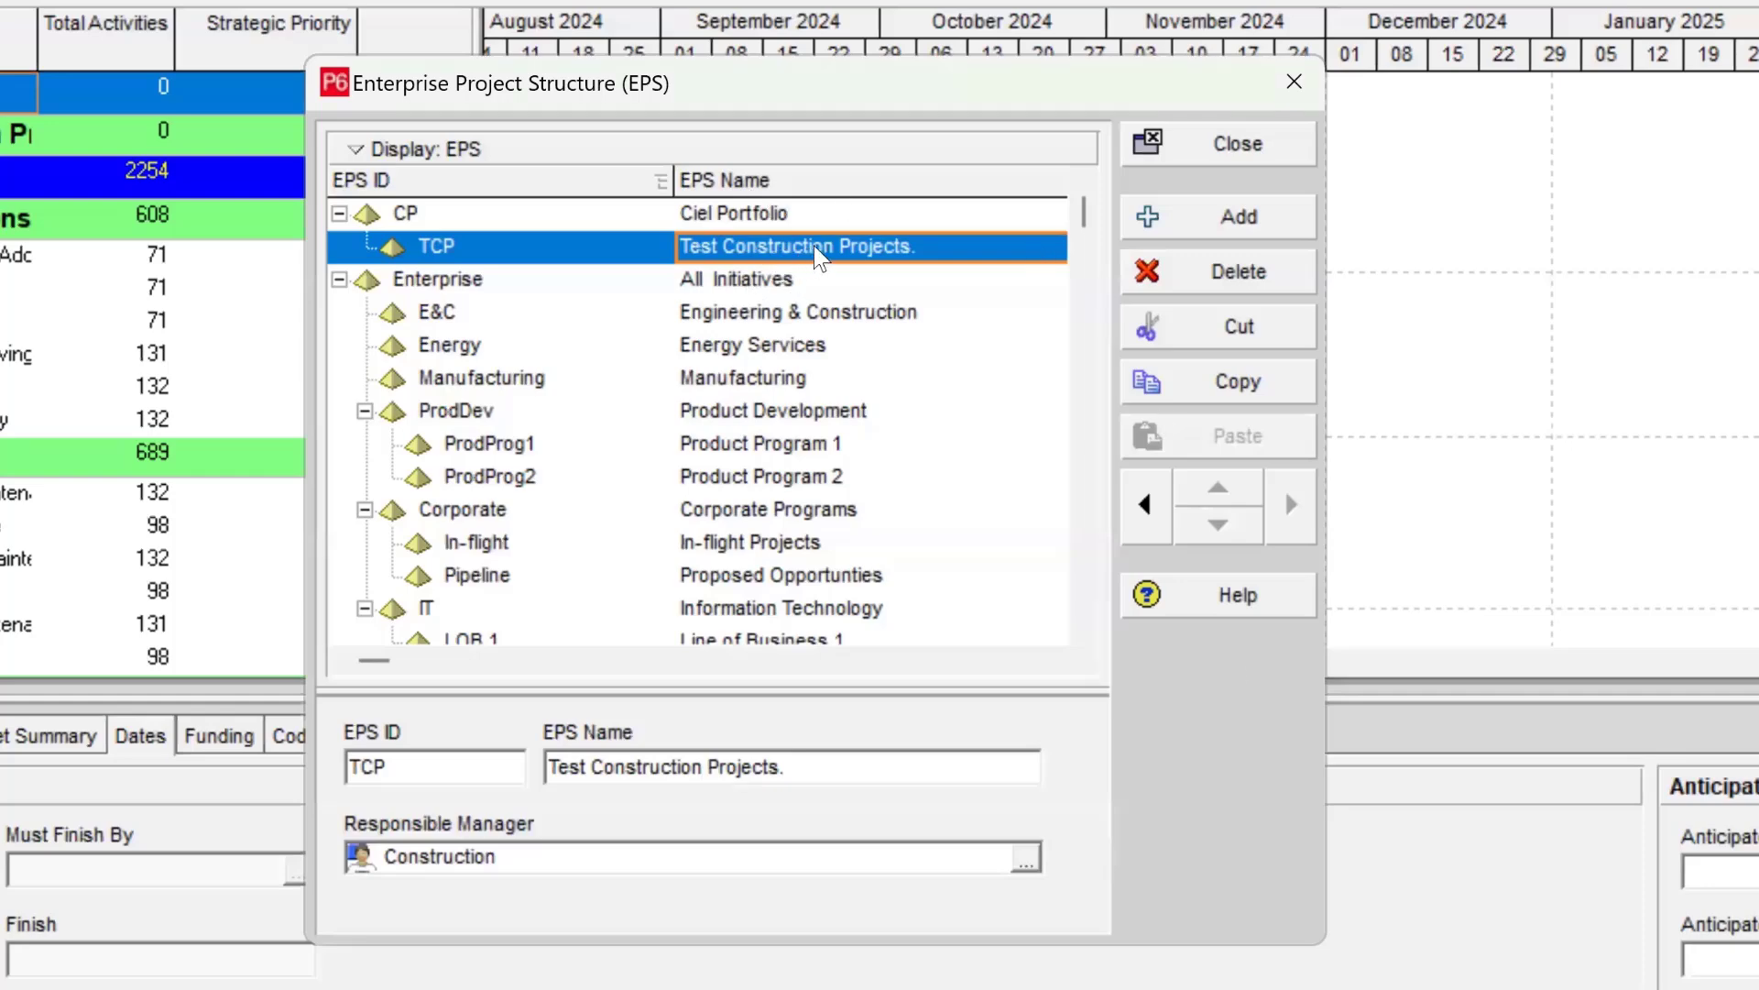
left_click(1028, 862)
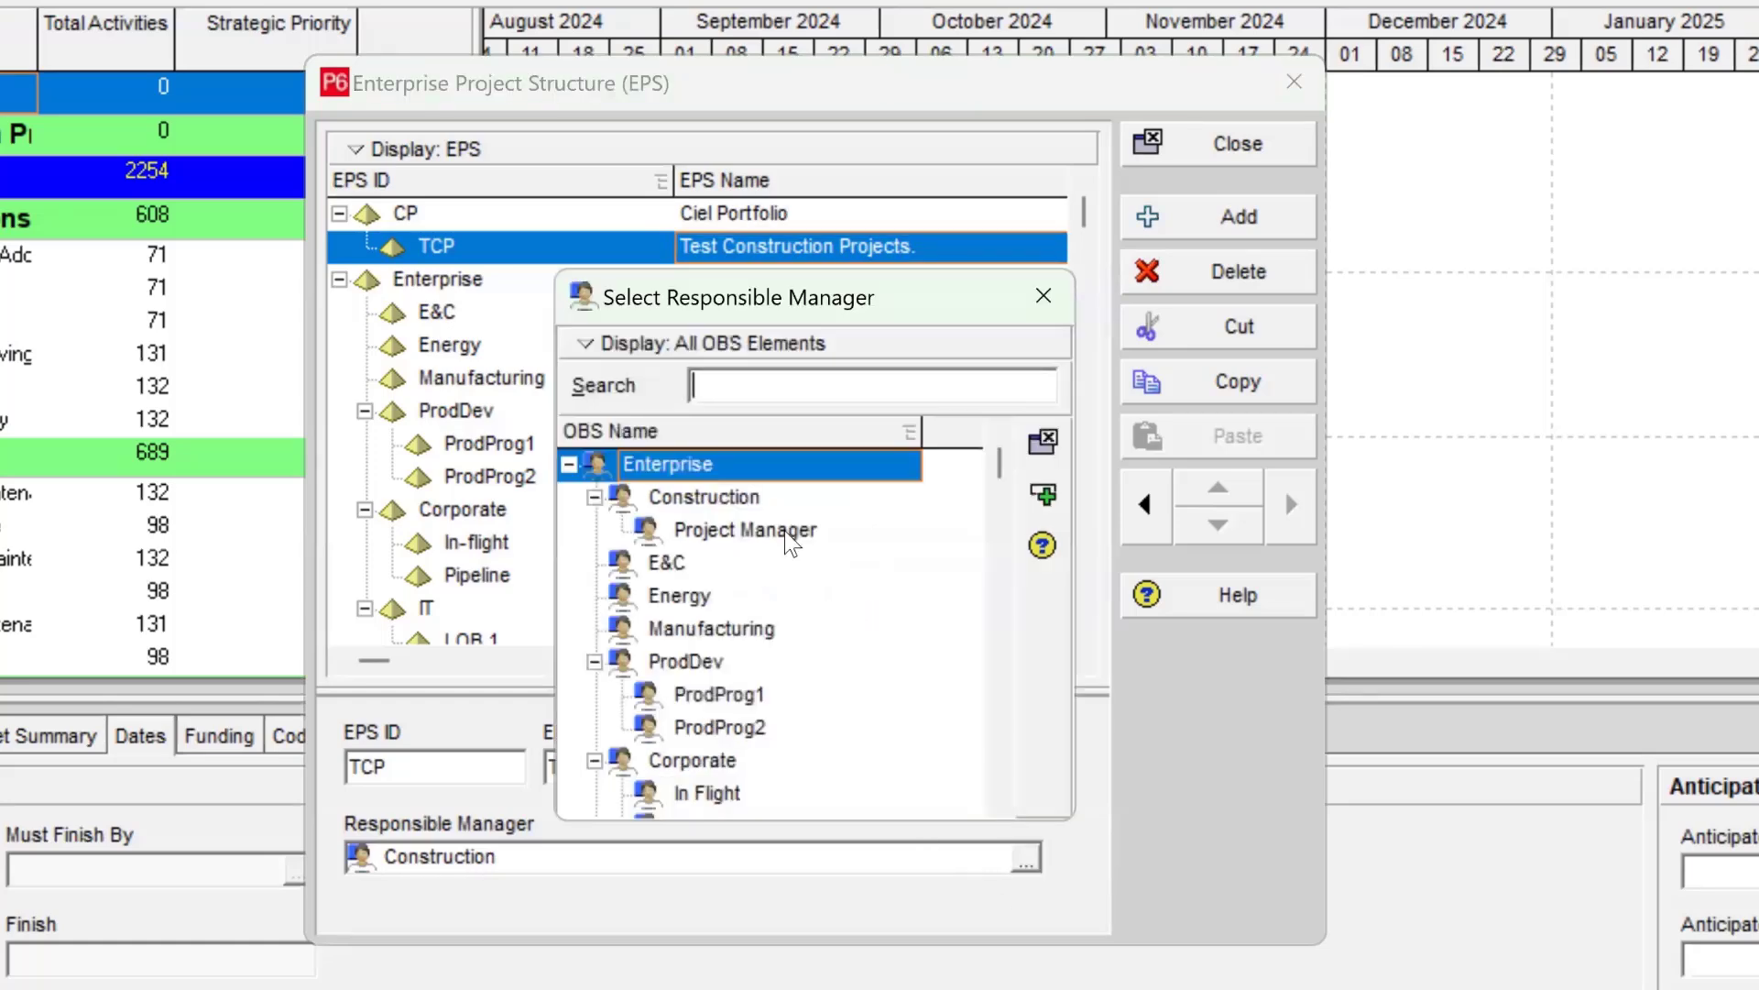
left_click(790, 532)
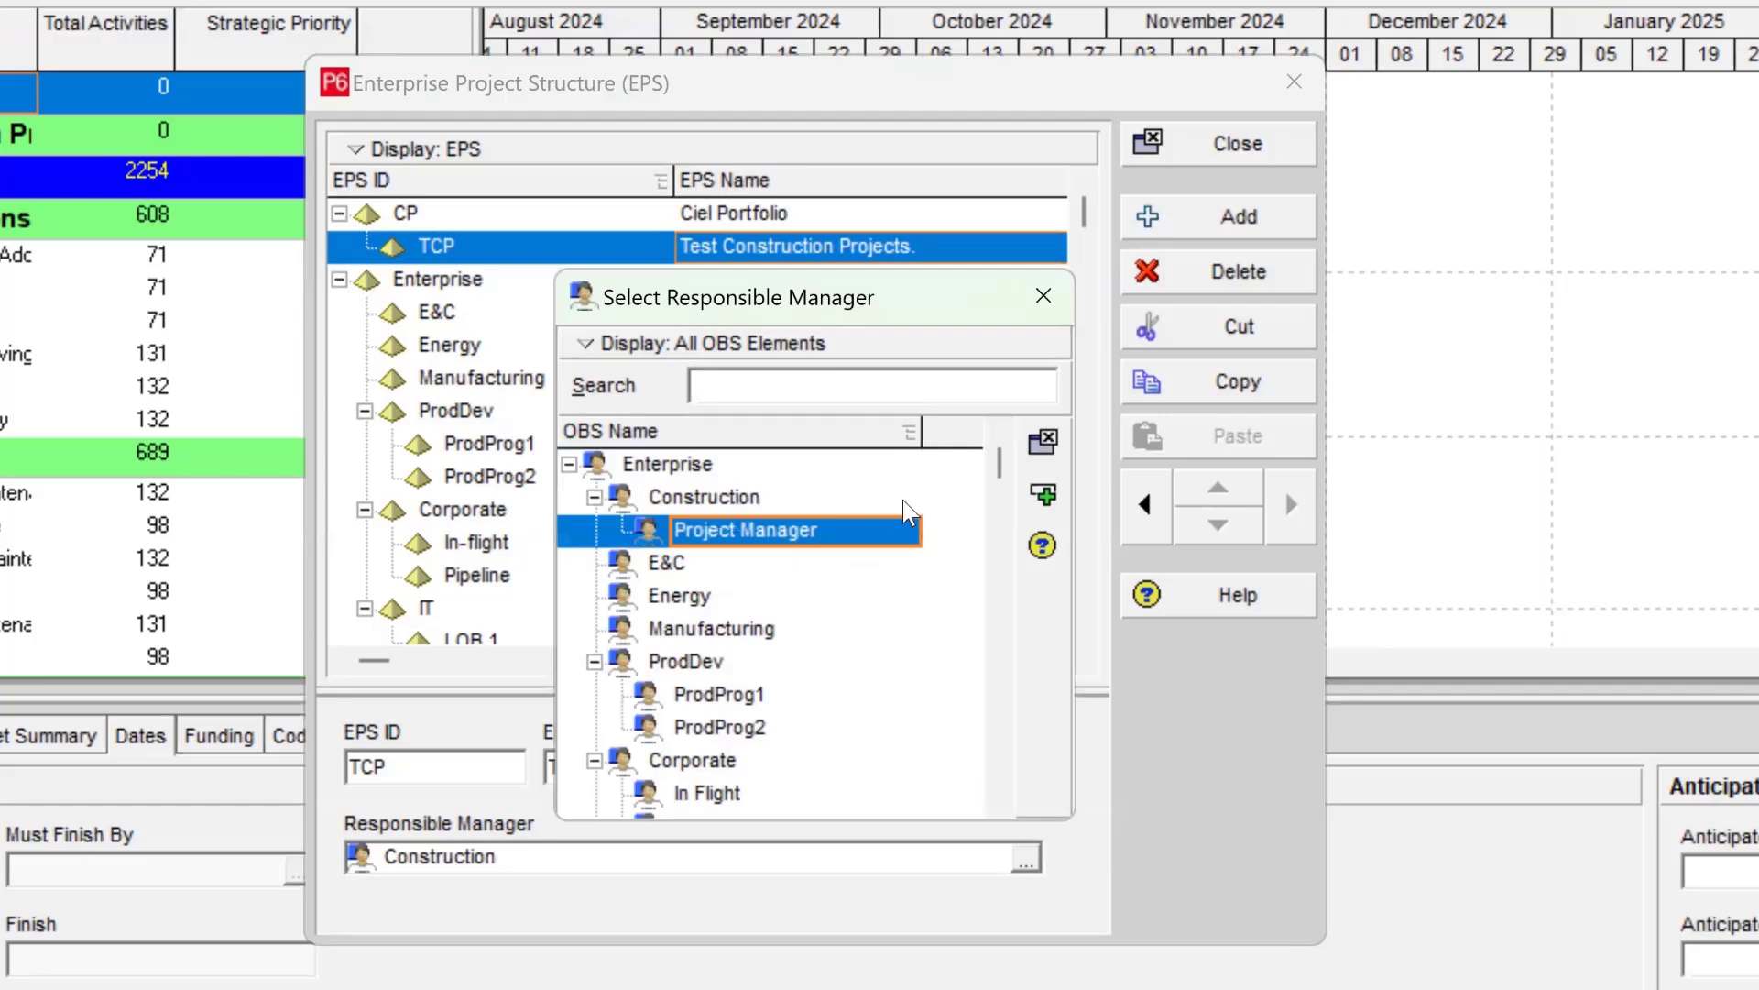
left_click(1046, 504)
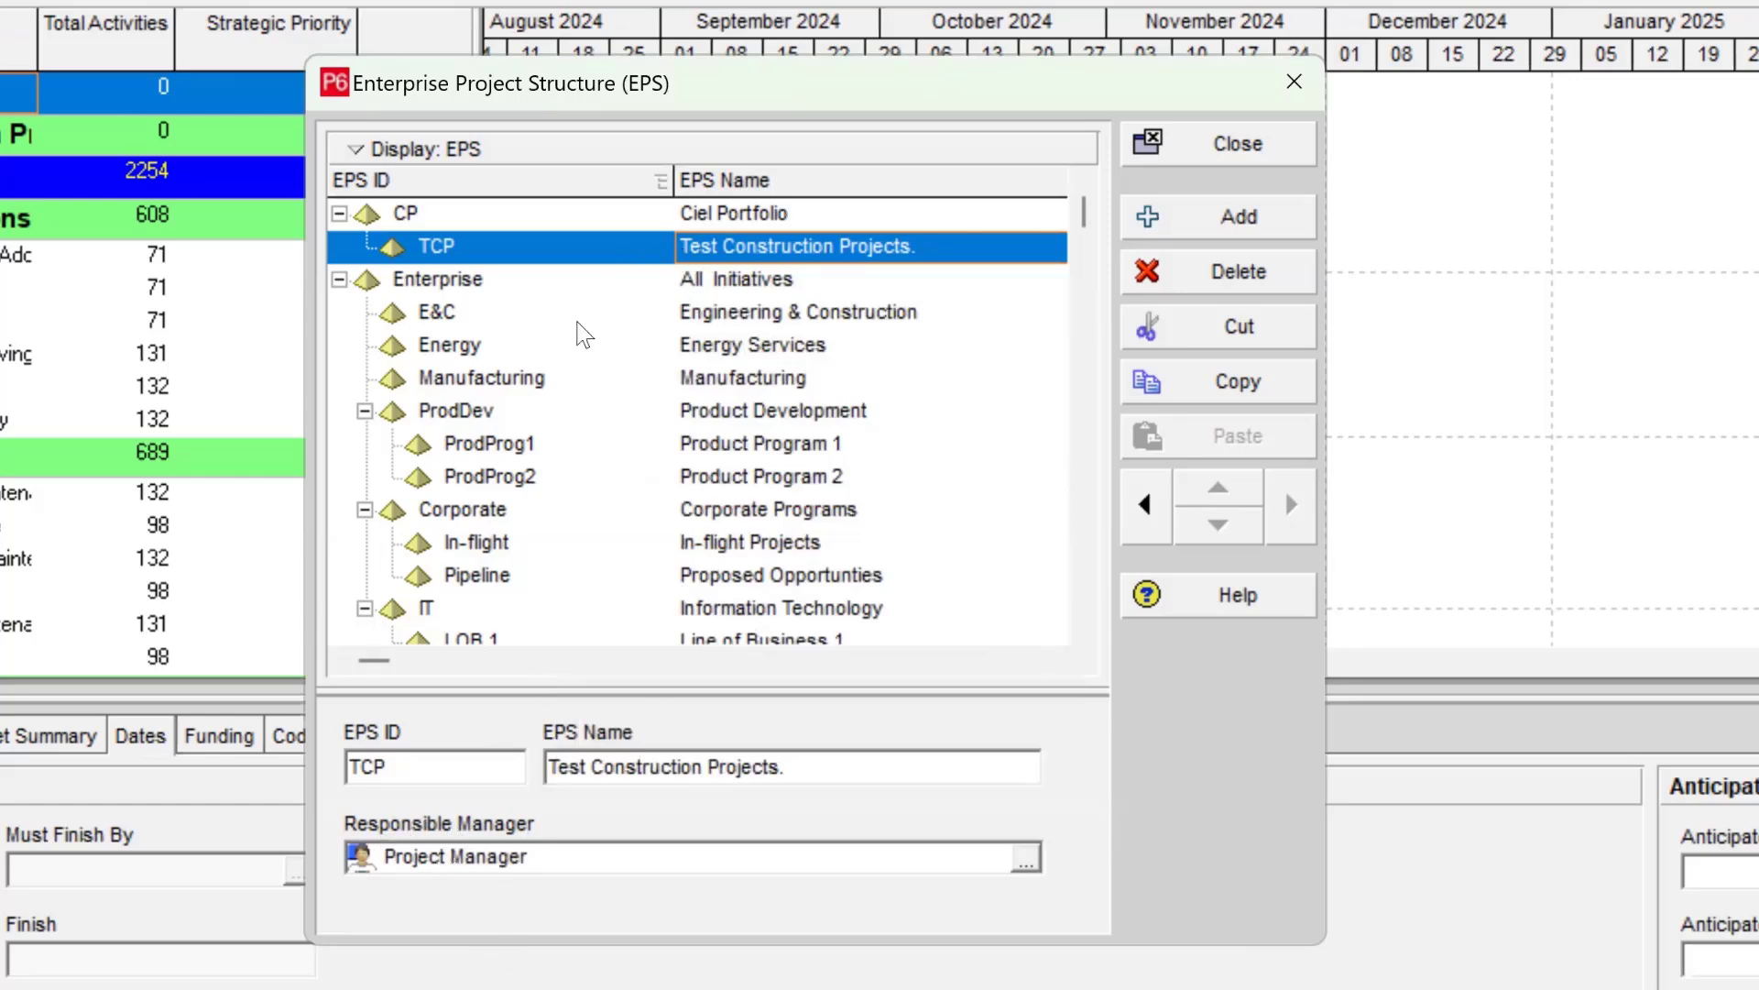
left_click(478, 254)
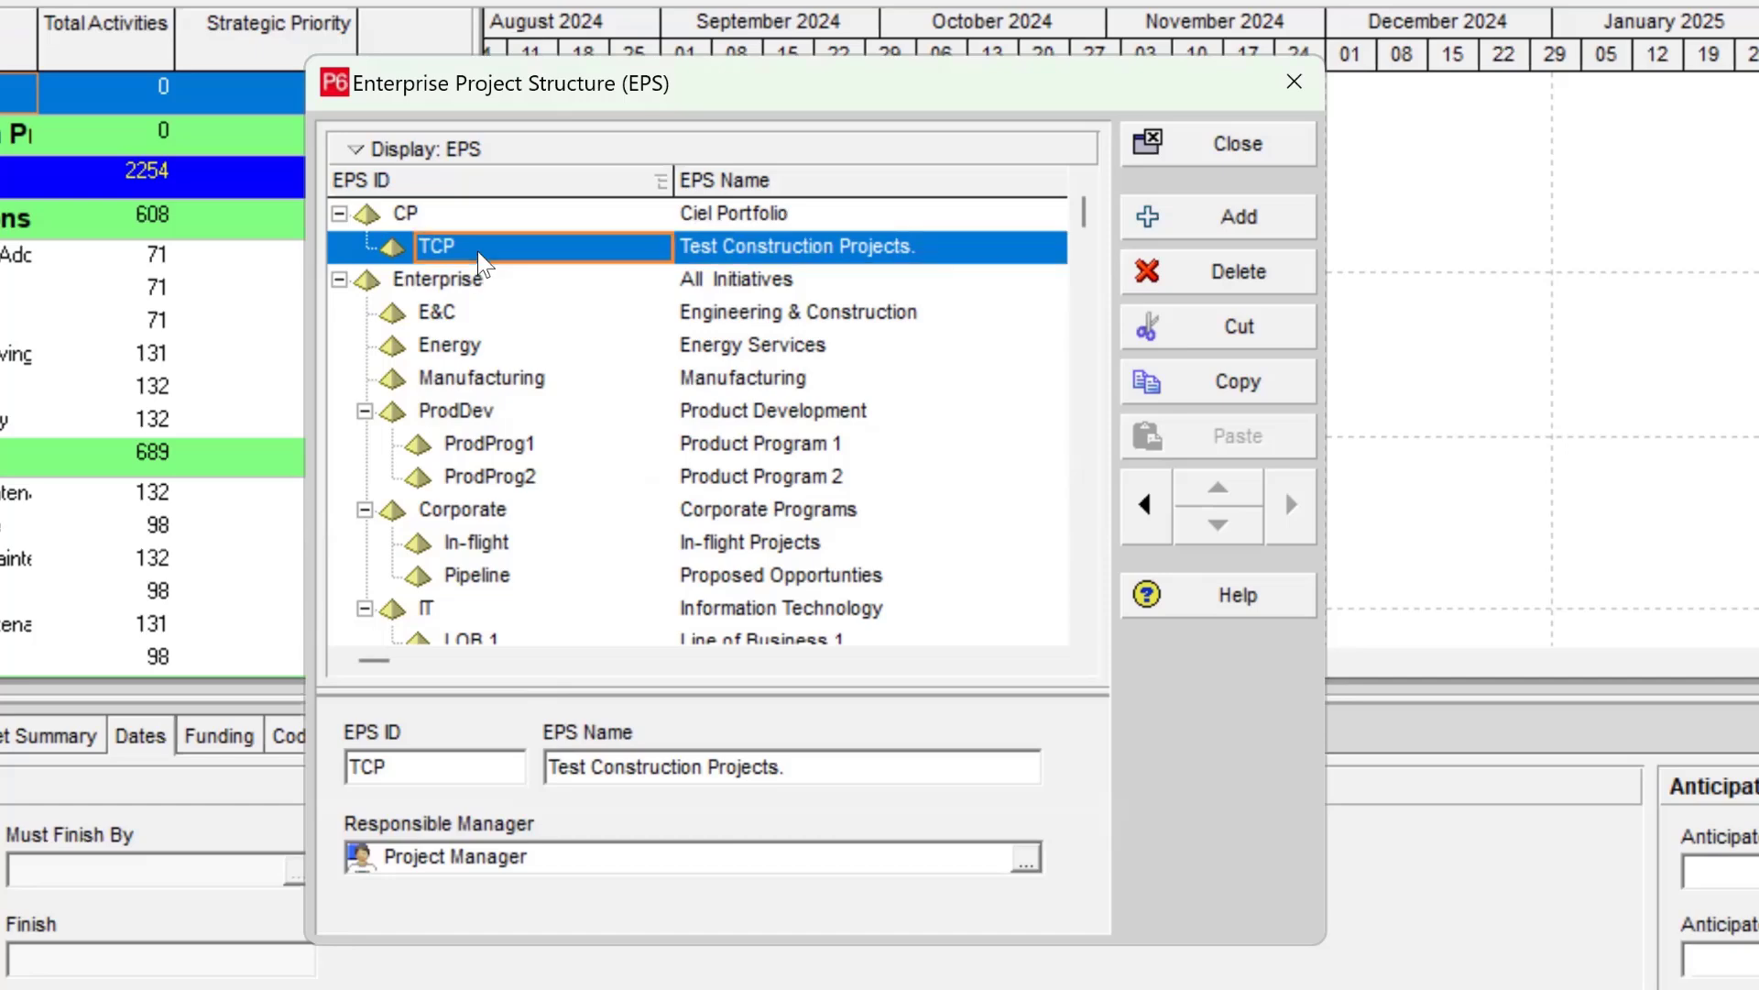
left_click(1215, 155)
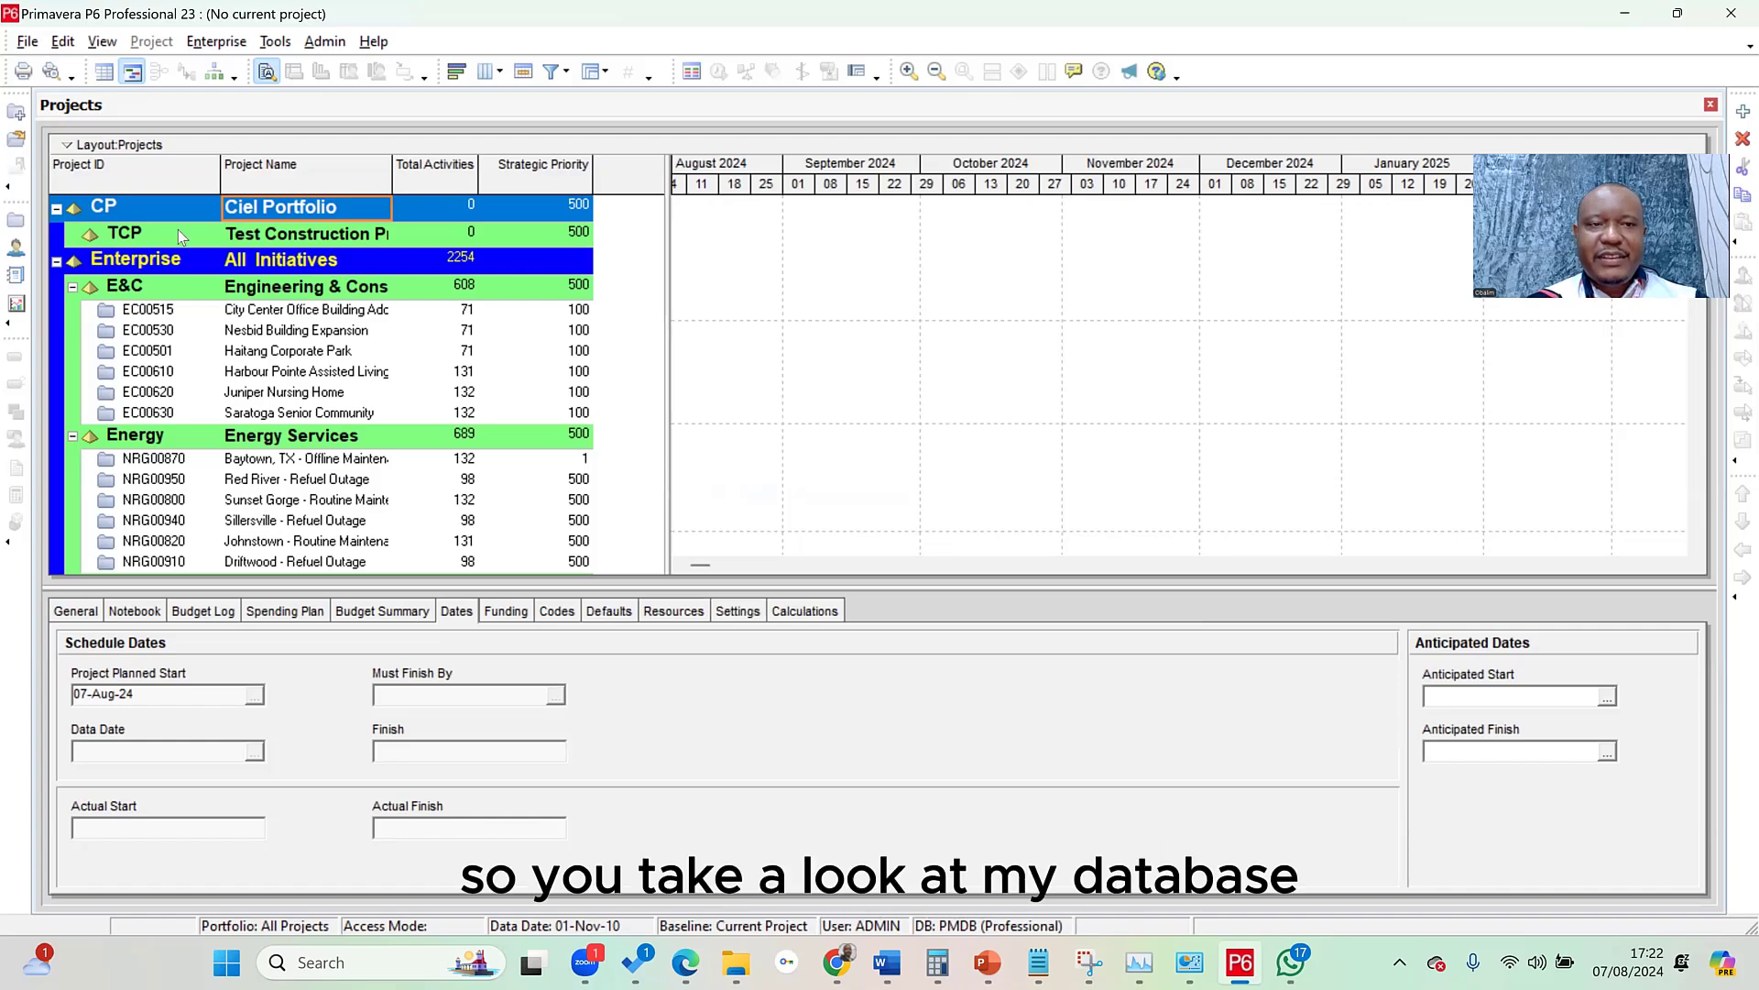
Review the general details of Test Construction Projects and Ciel Portfolio in the projects list to verify their responsible managers.
left_click(130, 216)
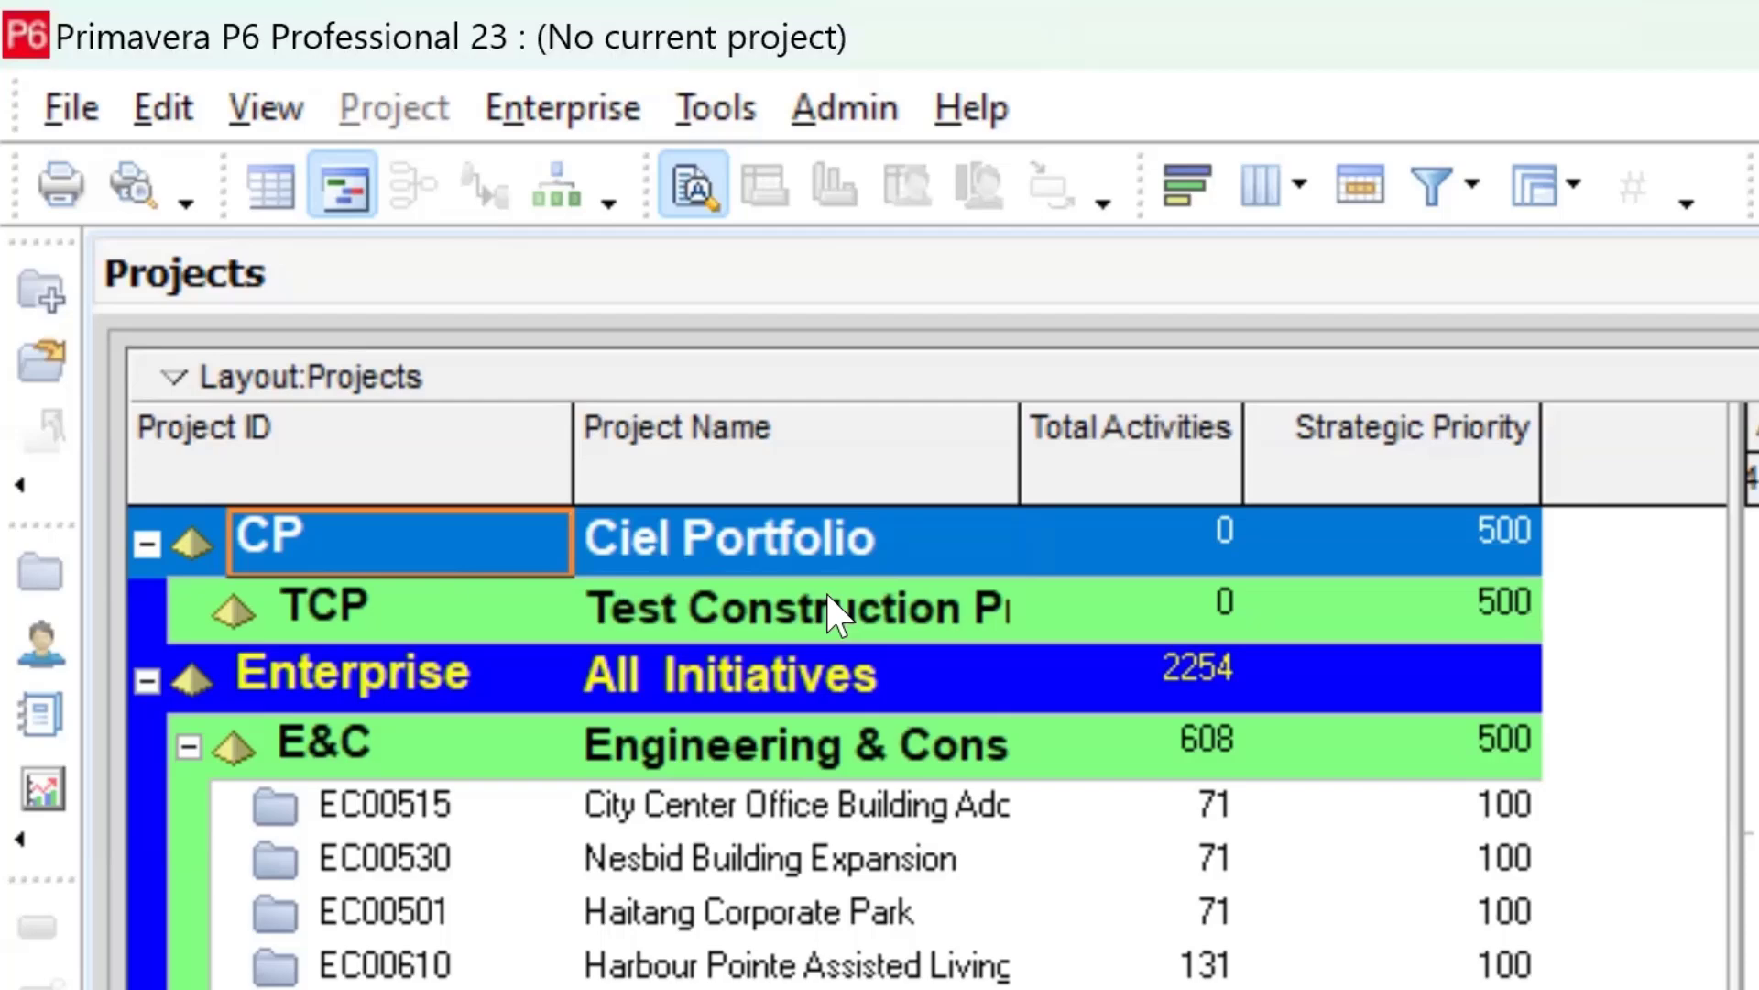
left_click(785, 622)
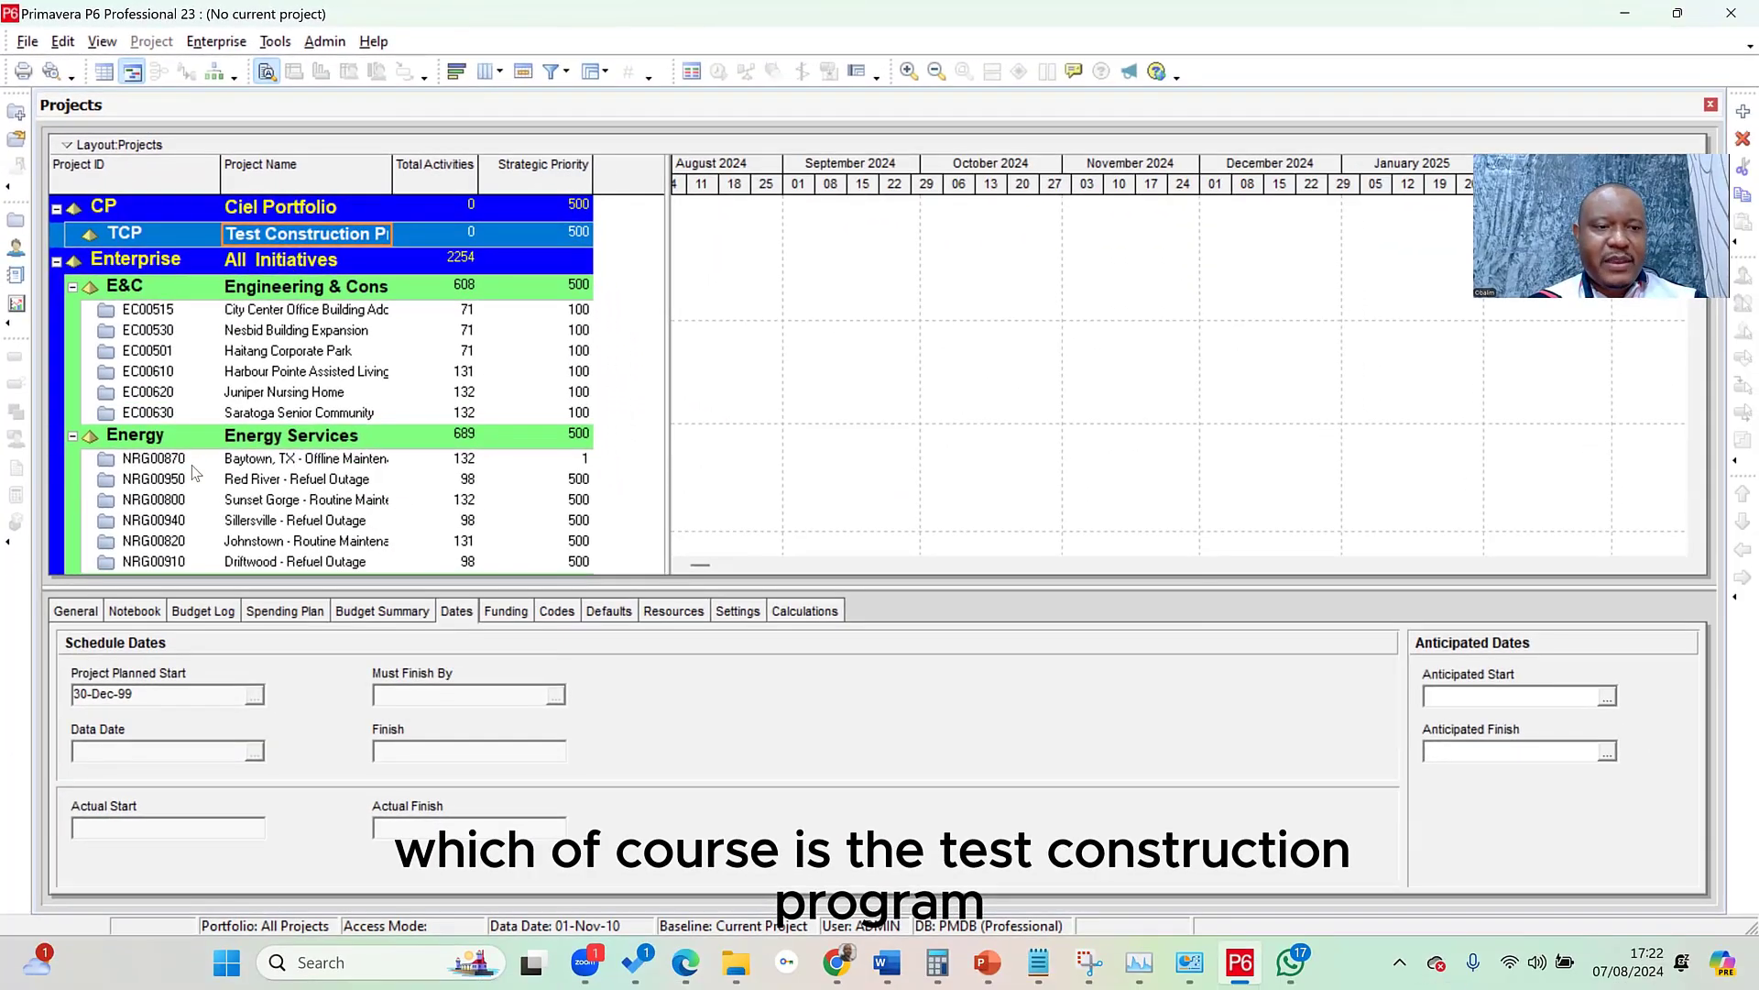
left_click(76, 611)
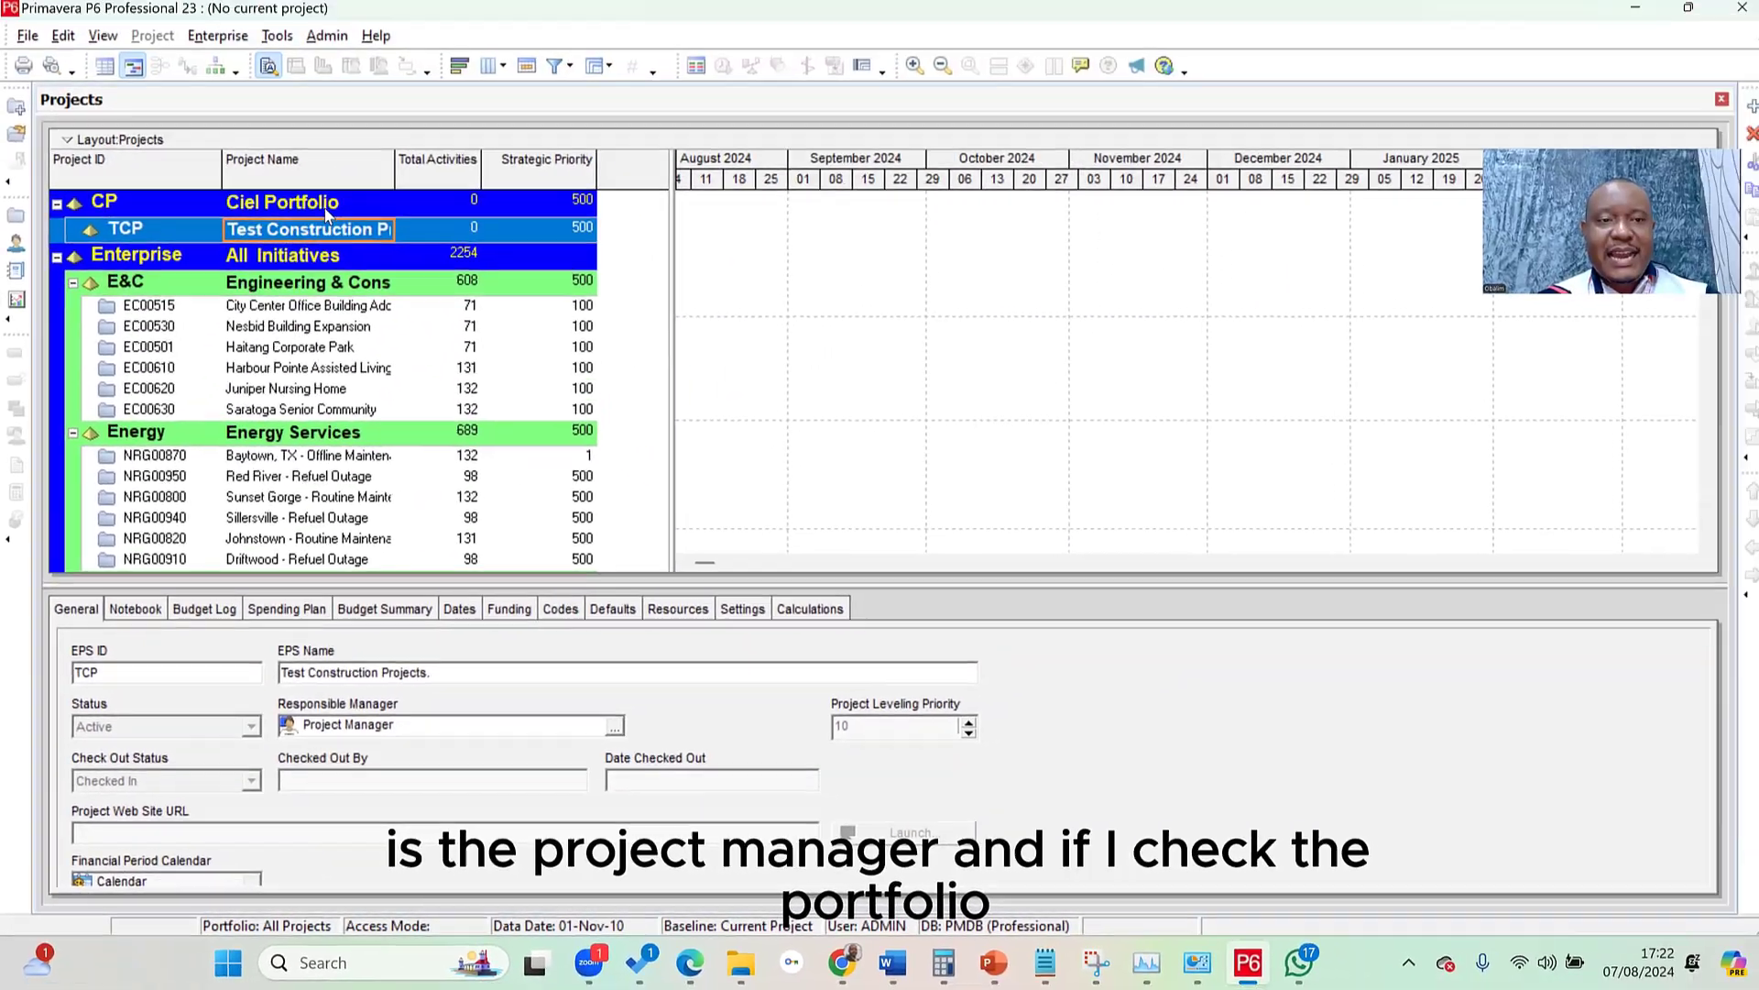
left_click(325, 212)
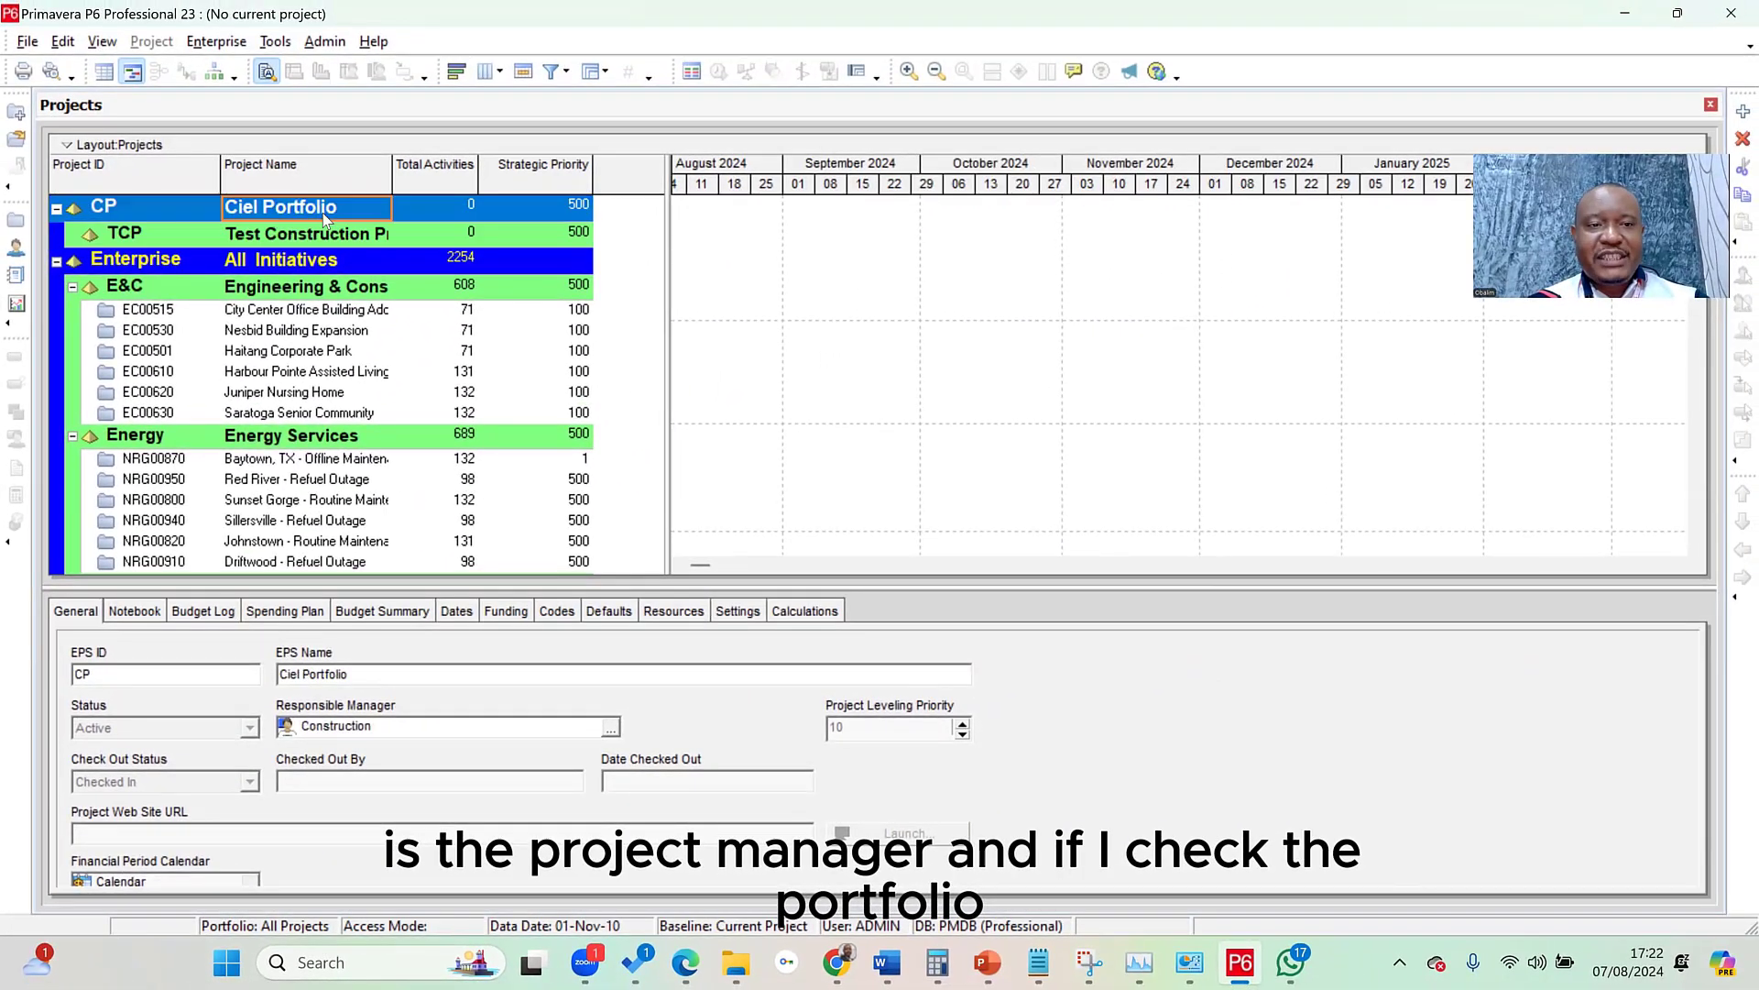